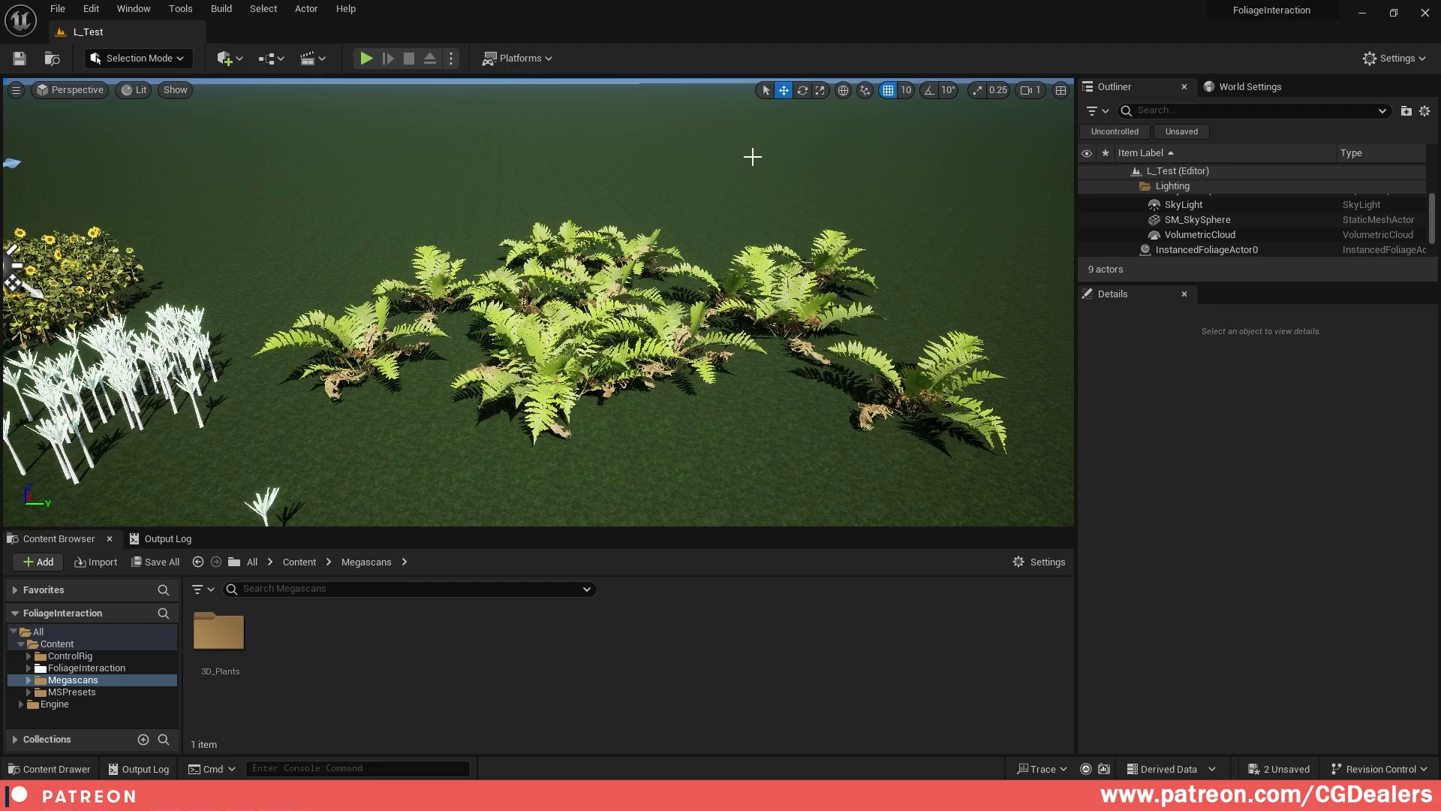
- Play the level in full-screen view and run the character toward the white plants
click(366, 58)
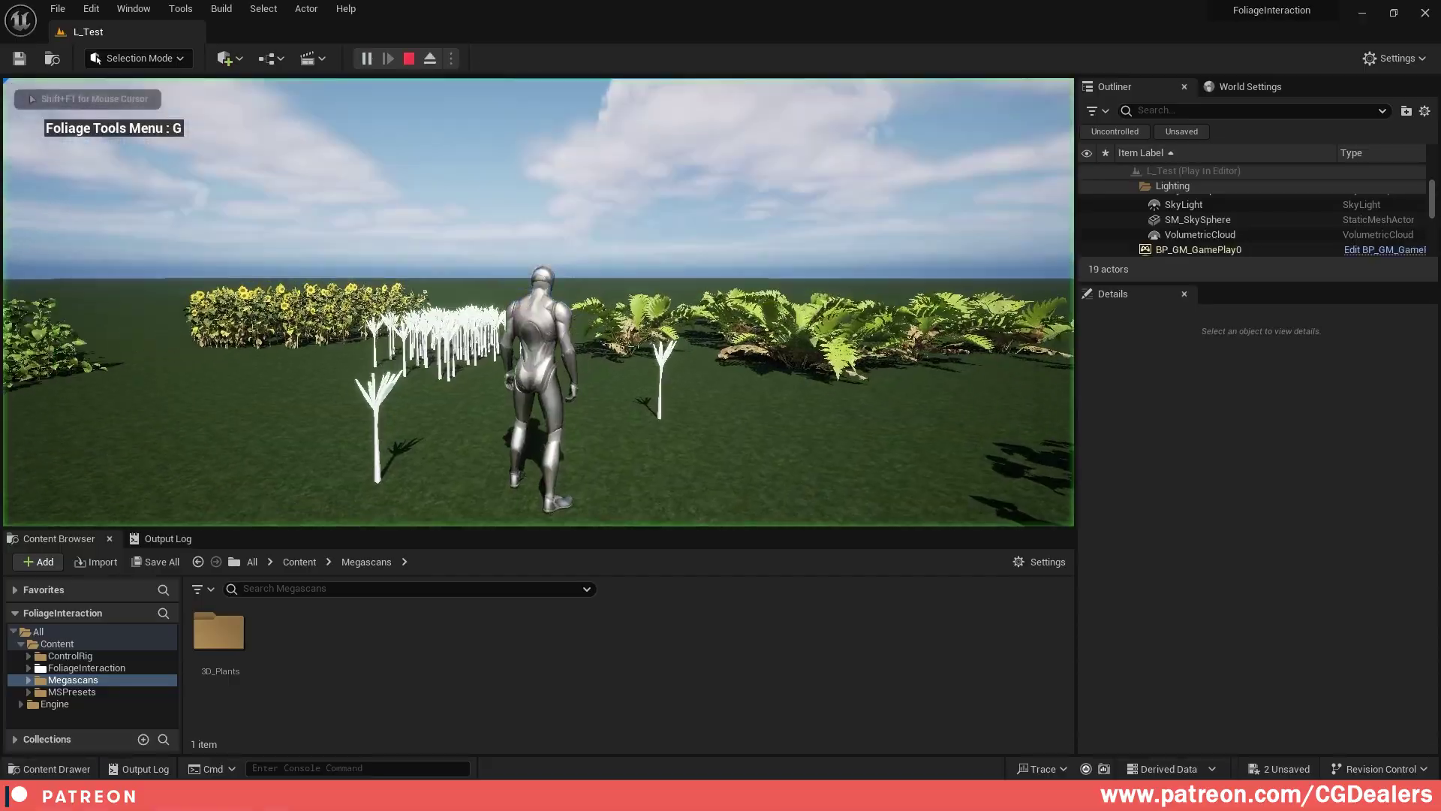
key(F11)
key(w)
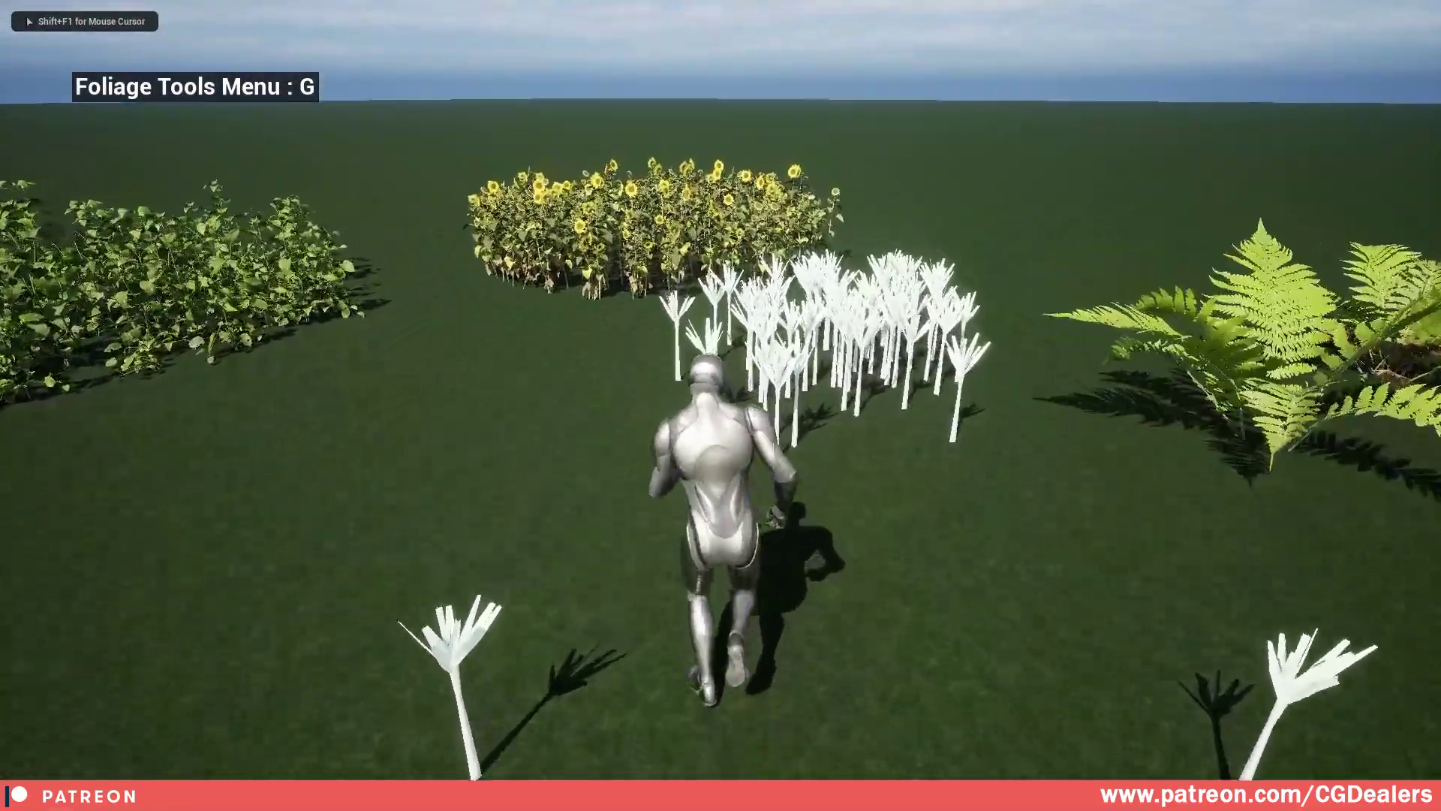
key(w)
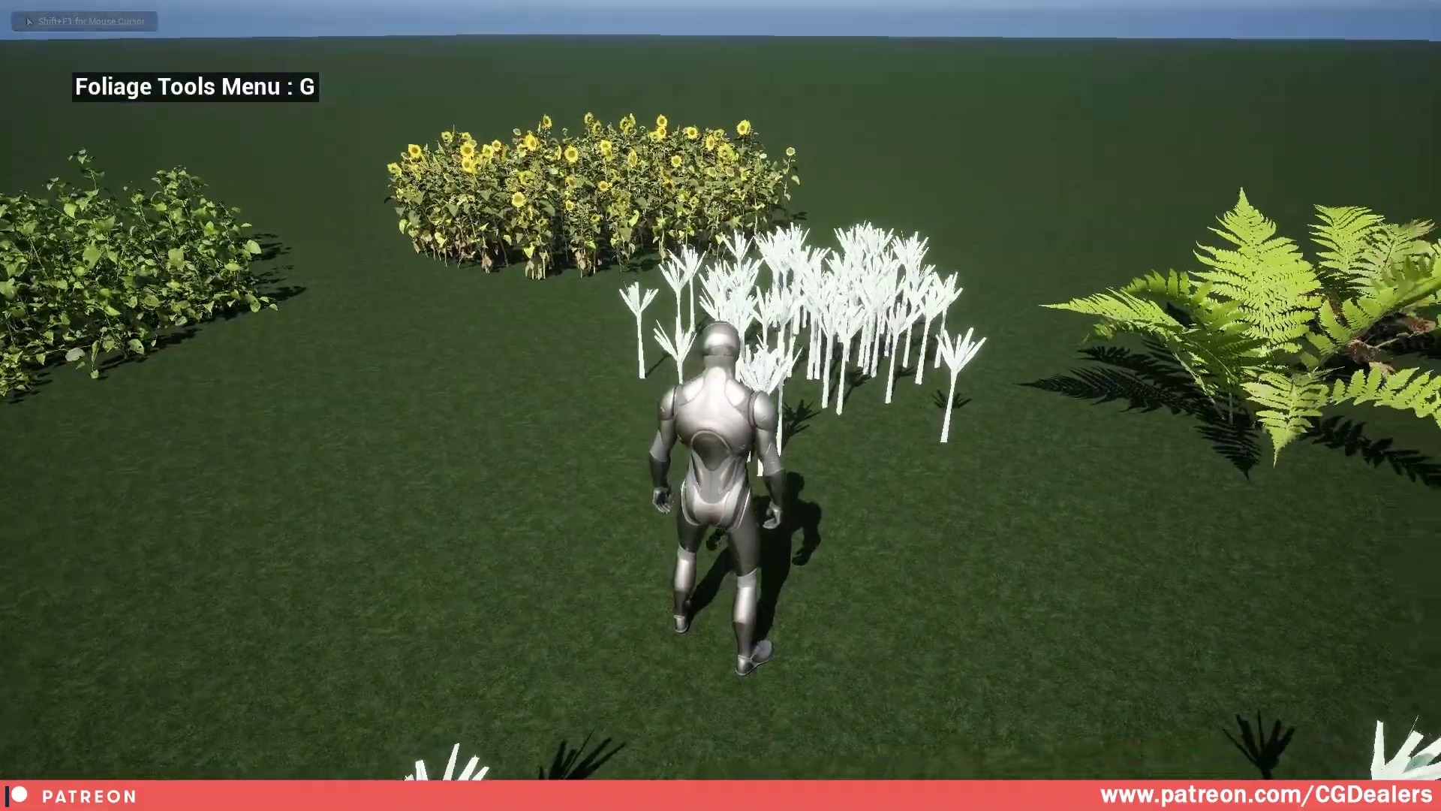
- Run the character back and forth through the white plants to test how they react to contact
key(s)
key(d)
key(w)
key(a)
key(s)
key(d)
key(w)
key(a)
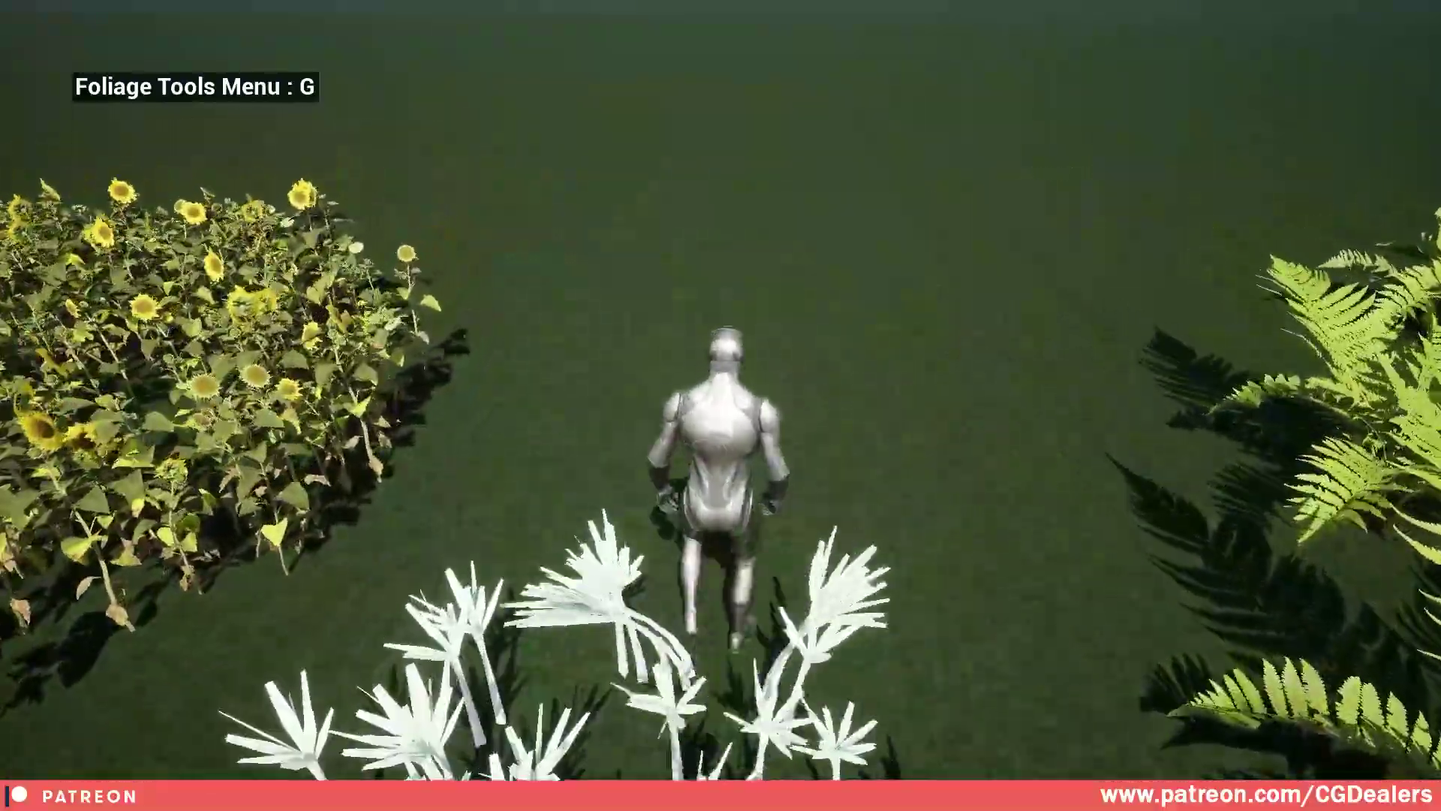
key(s)
key(d)
key(w)
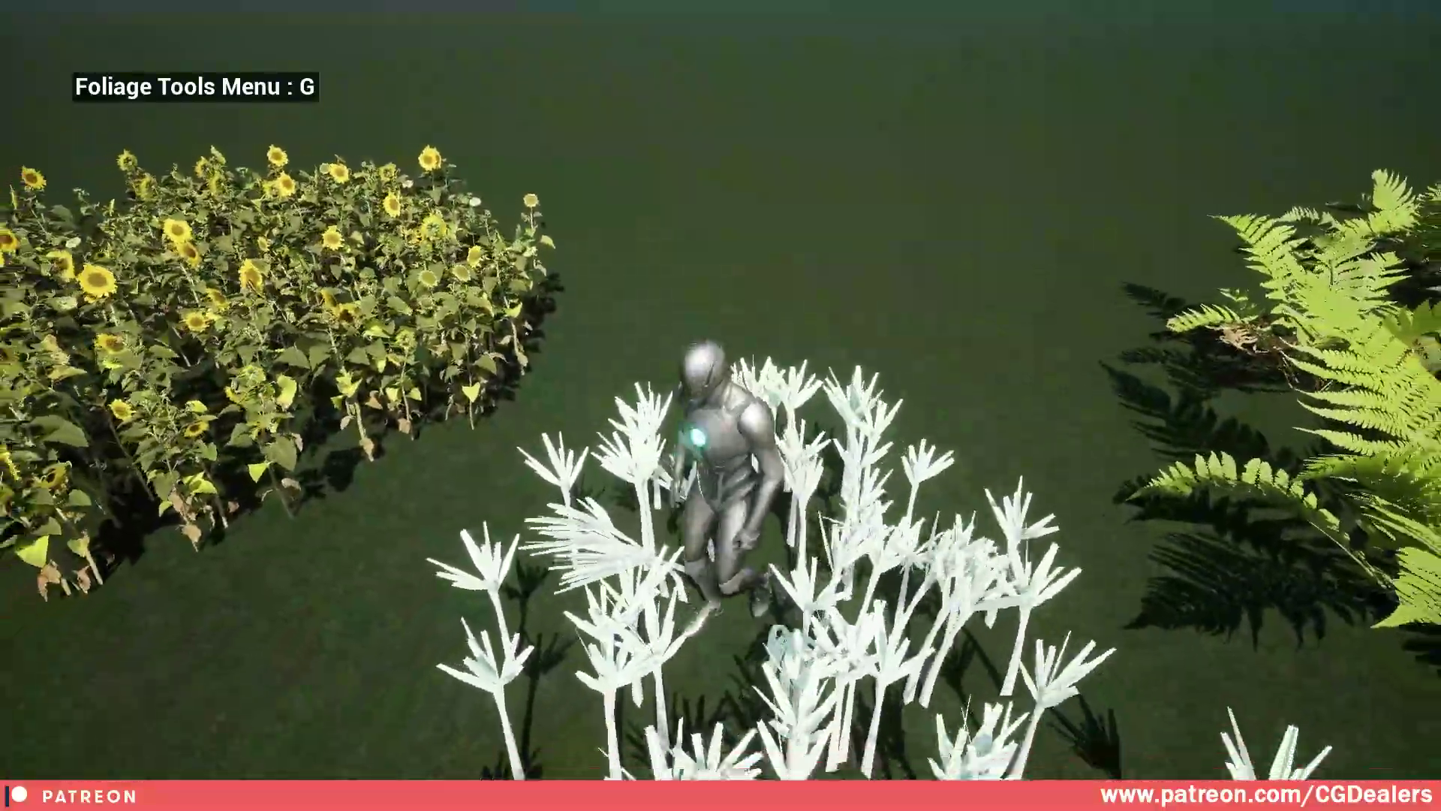
key(s)
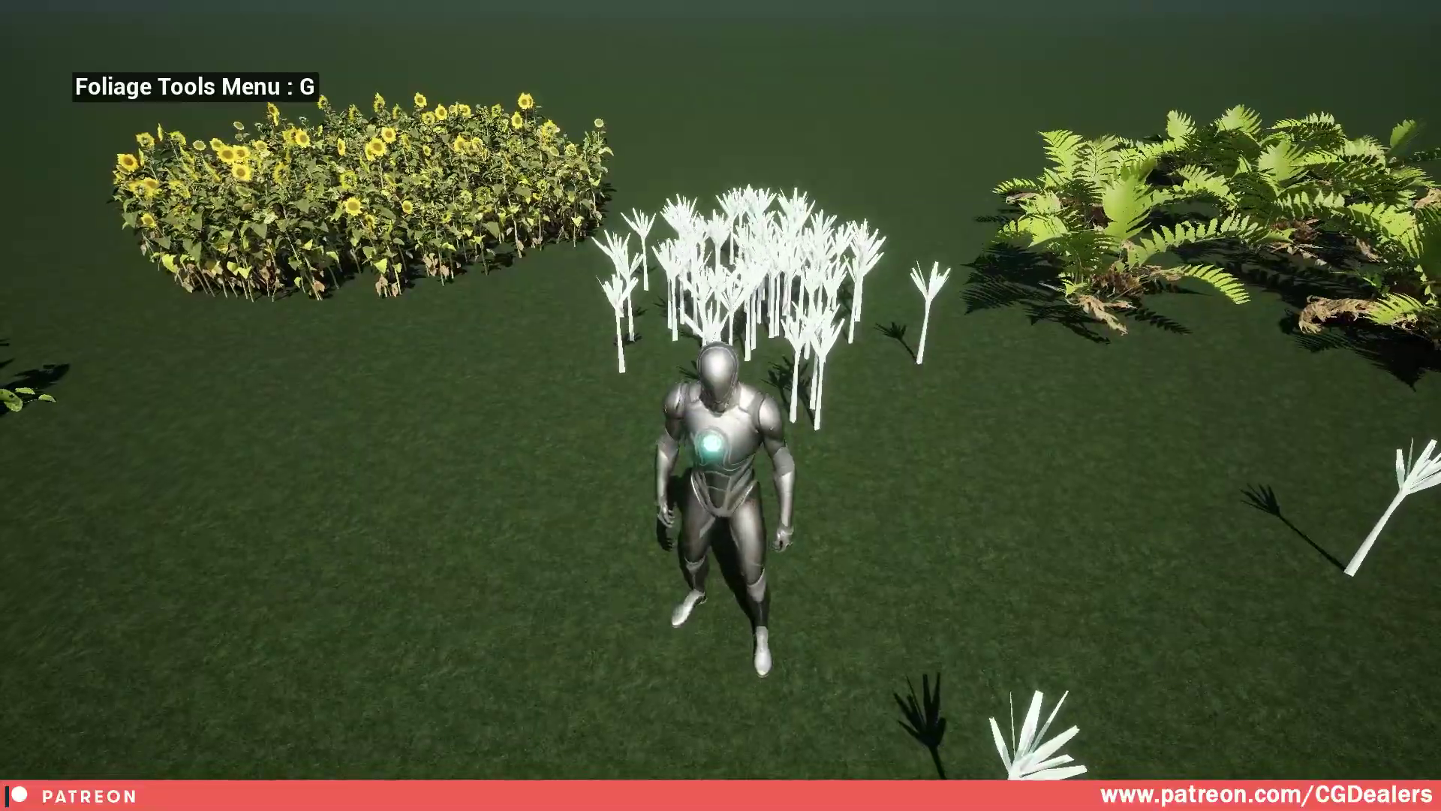
- Run the character away from the white plants and through the leafy green bushes to test their interaction
key(w)
key(s)
key(w)
key(s)
key(a)
key(d)
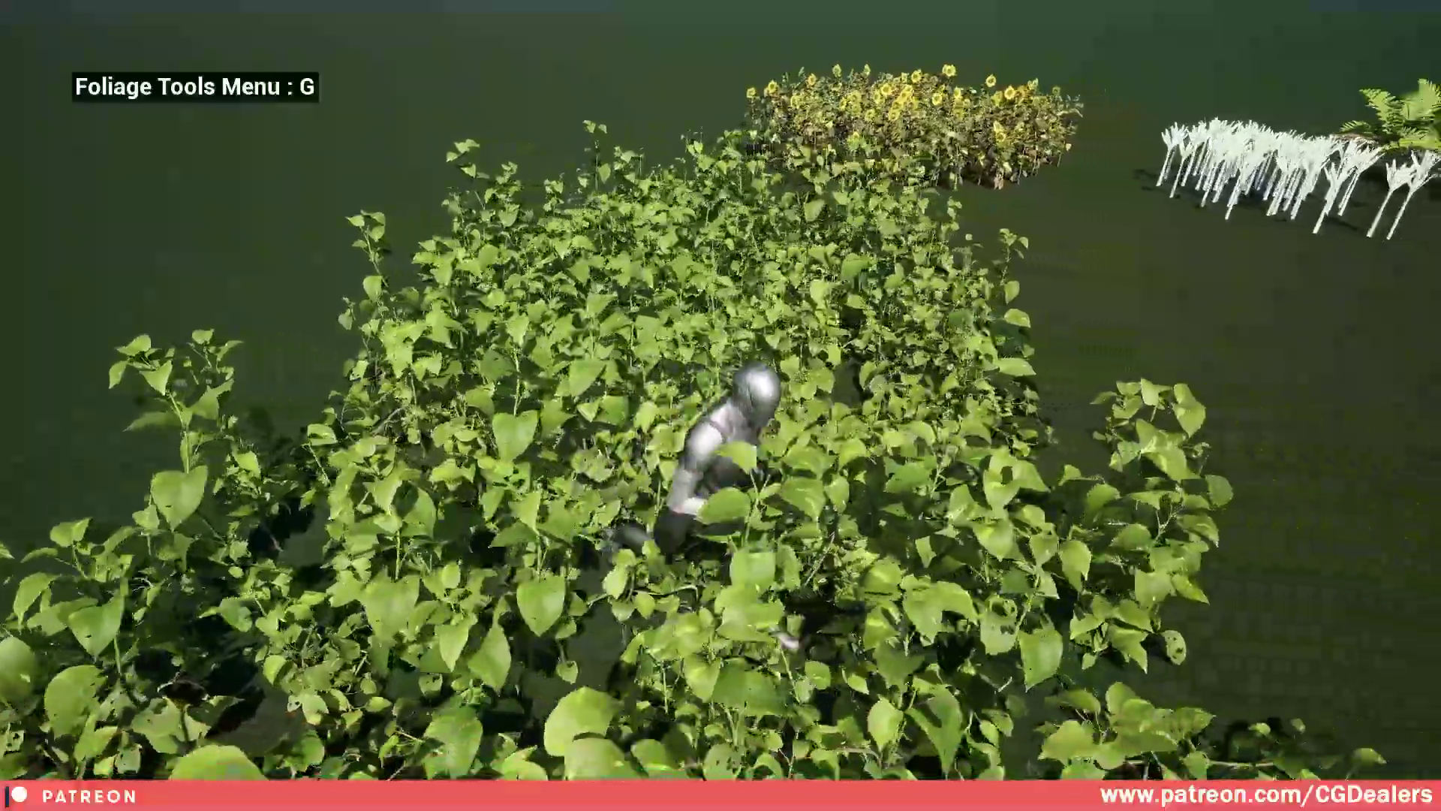
- Run the character from the bushes to the ferns and around the open ground beside the fern cluster
key(d)
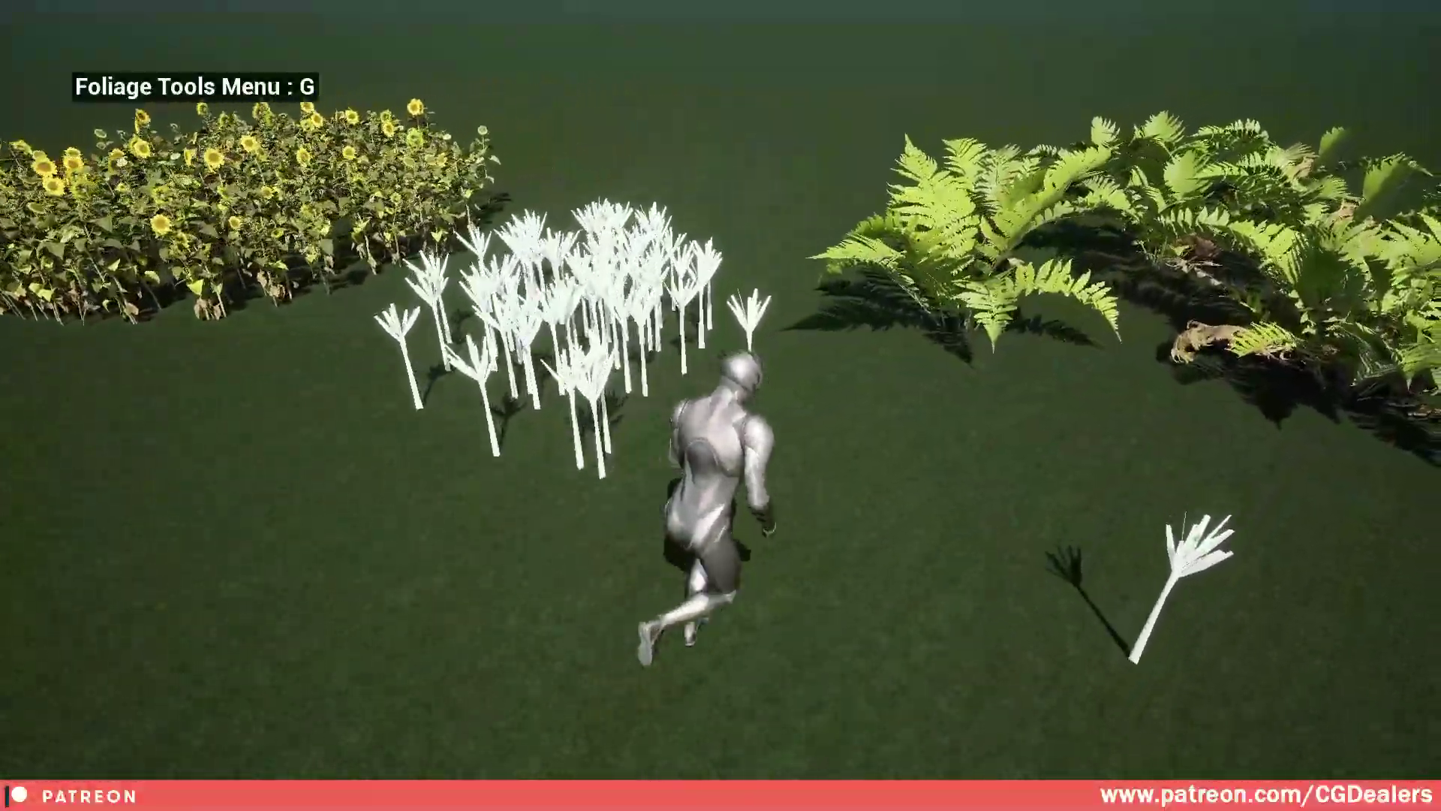
key(s)
key(d)
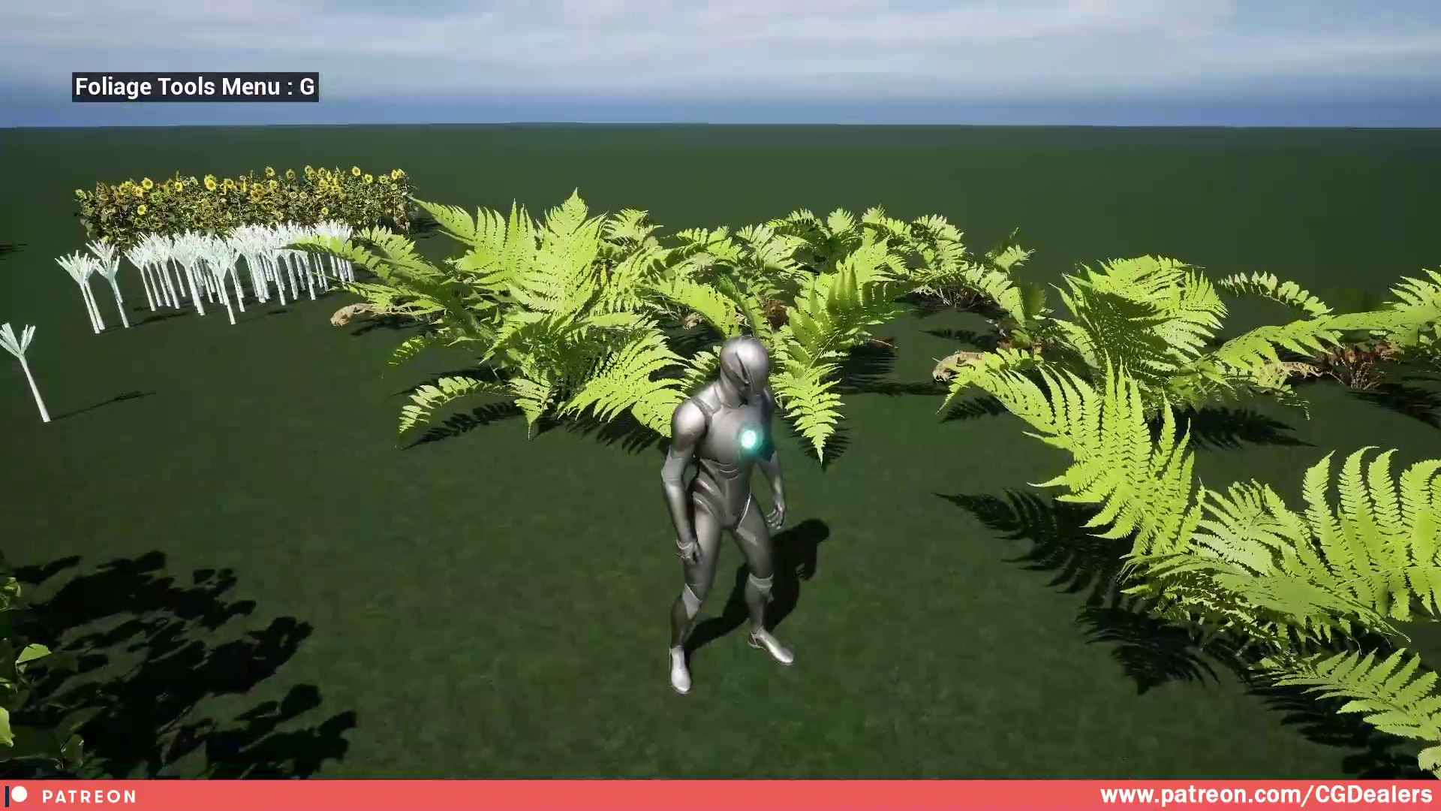
key(s)
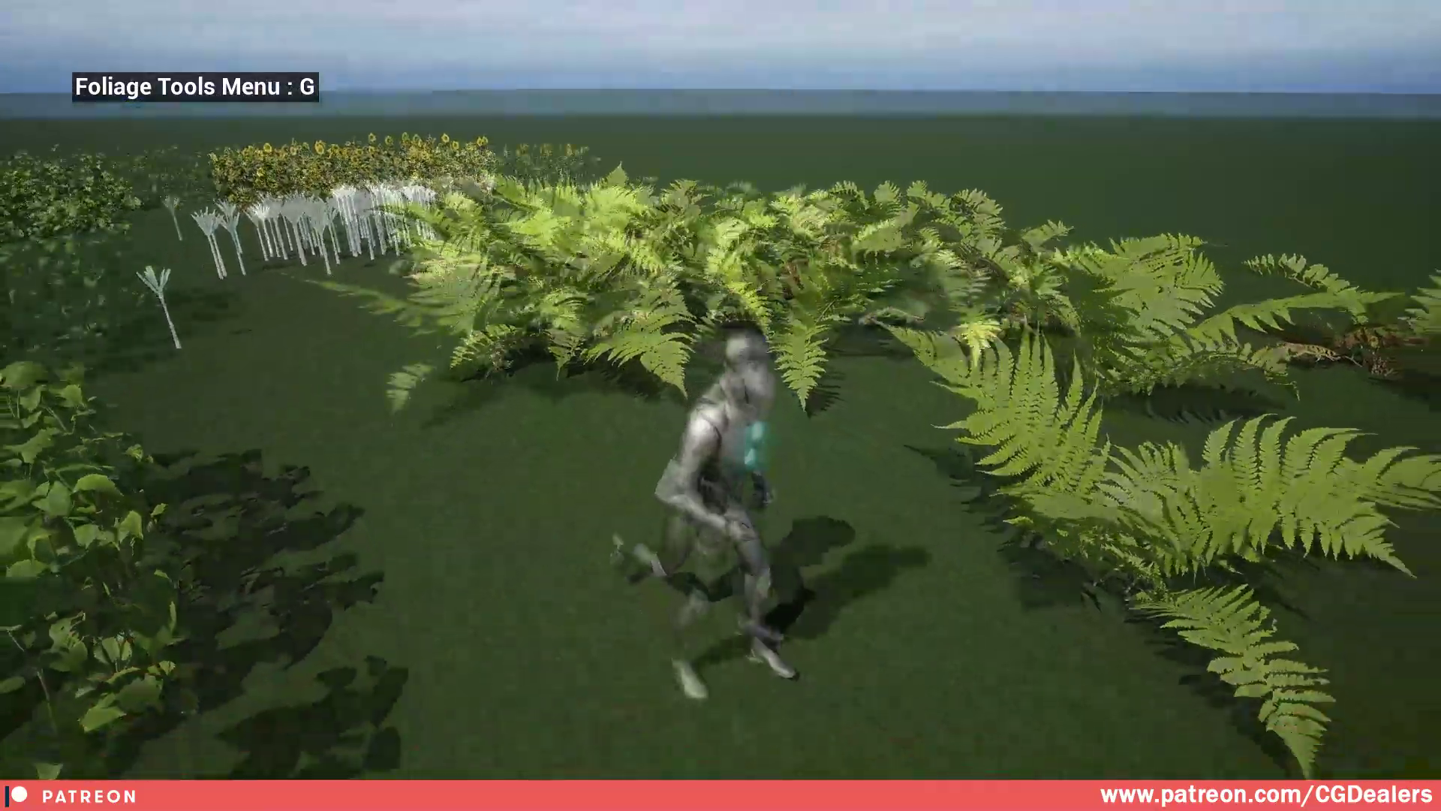
key(d)
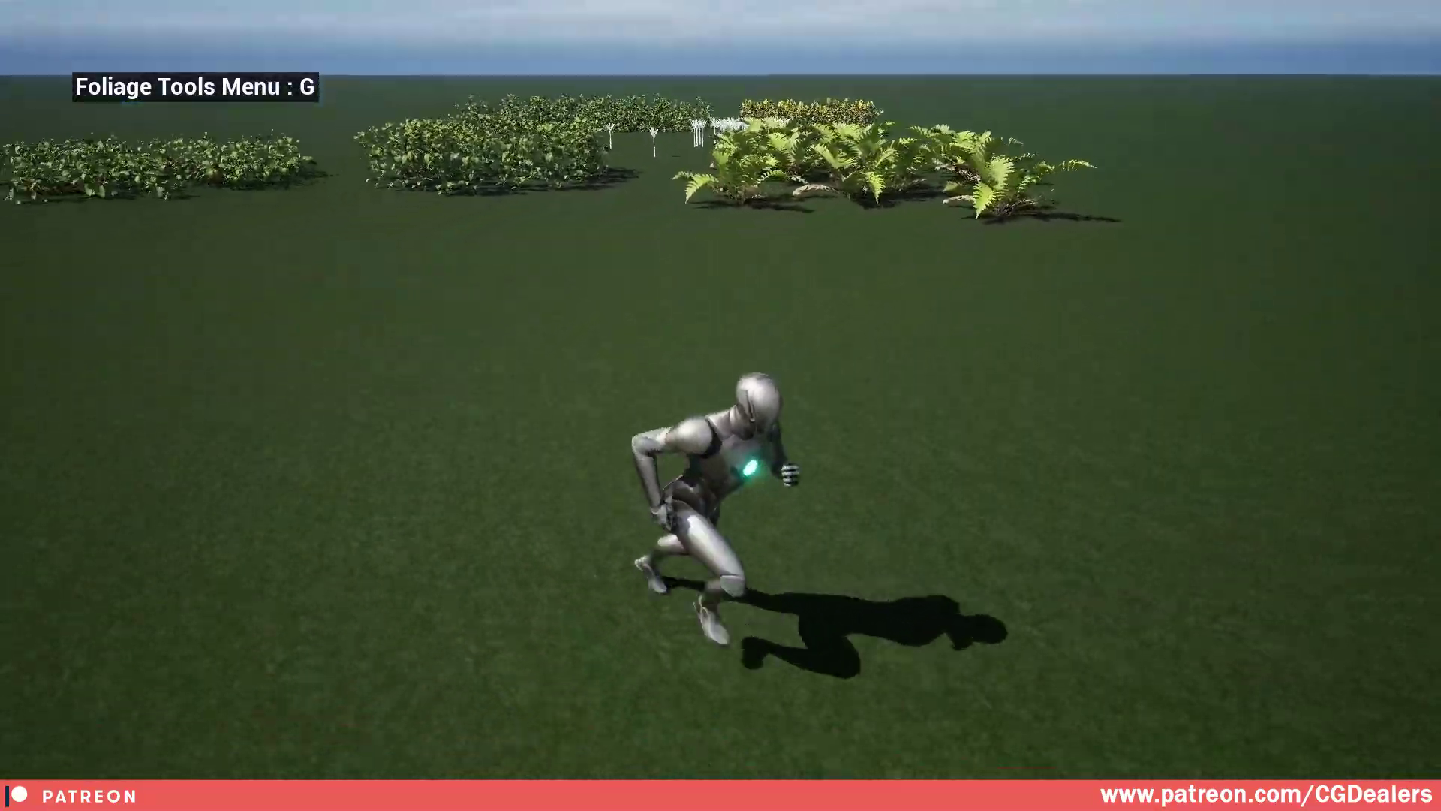
key(w)
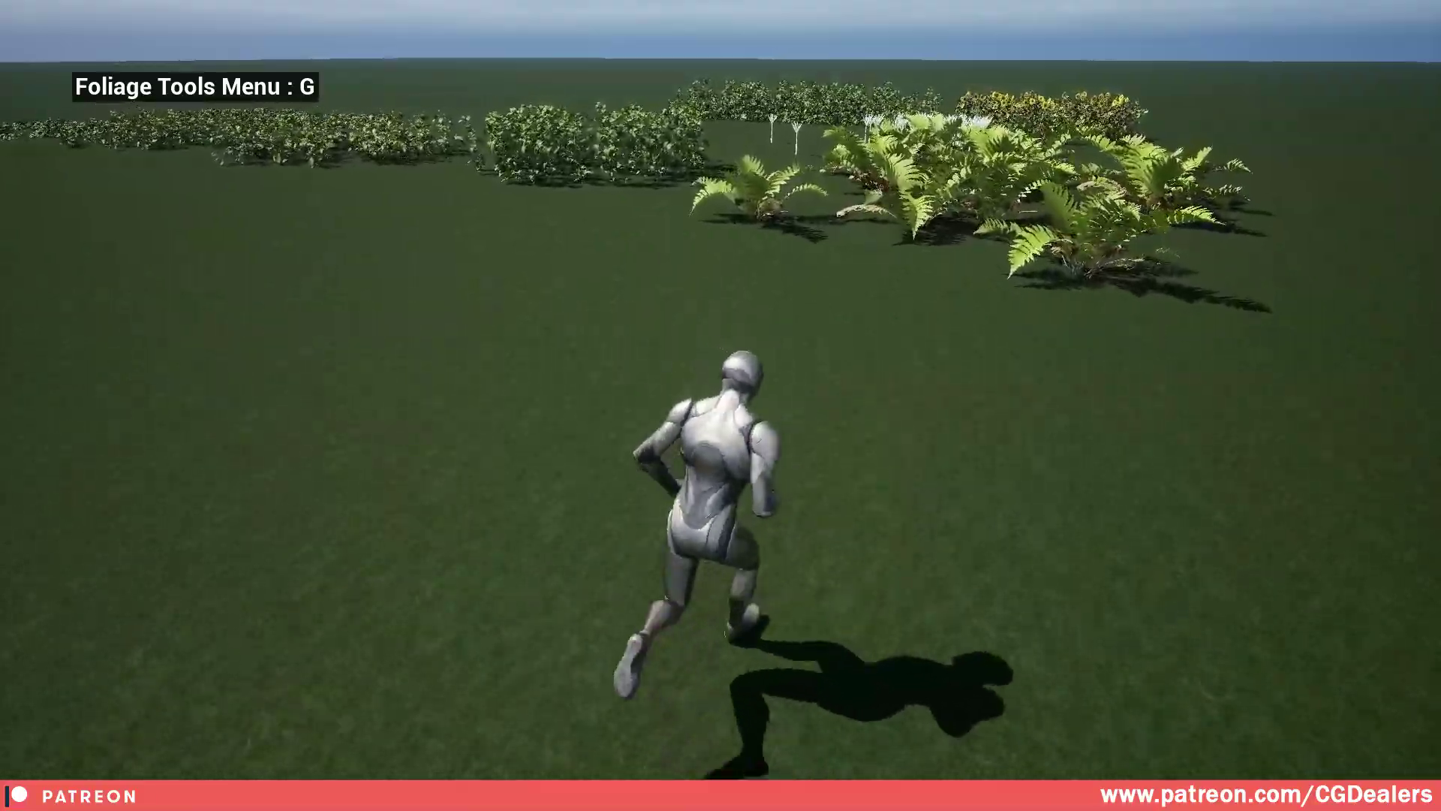
key(s)
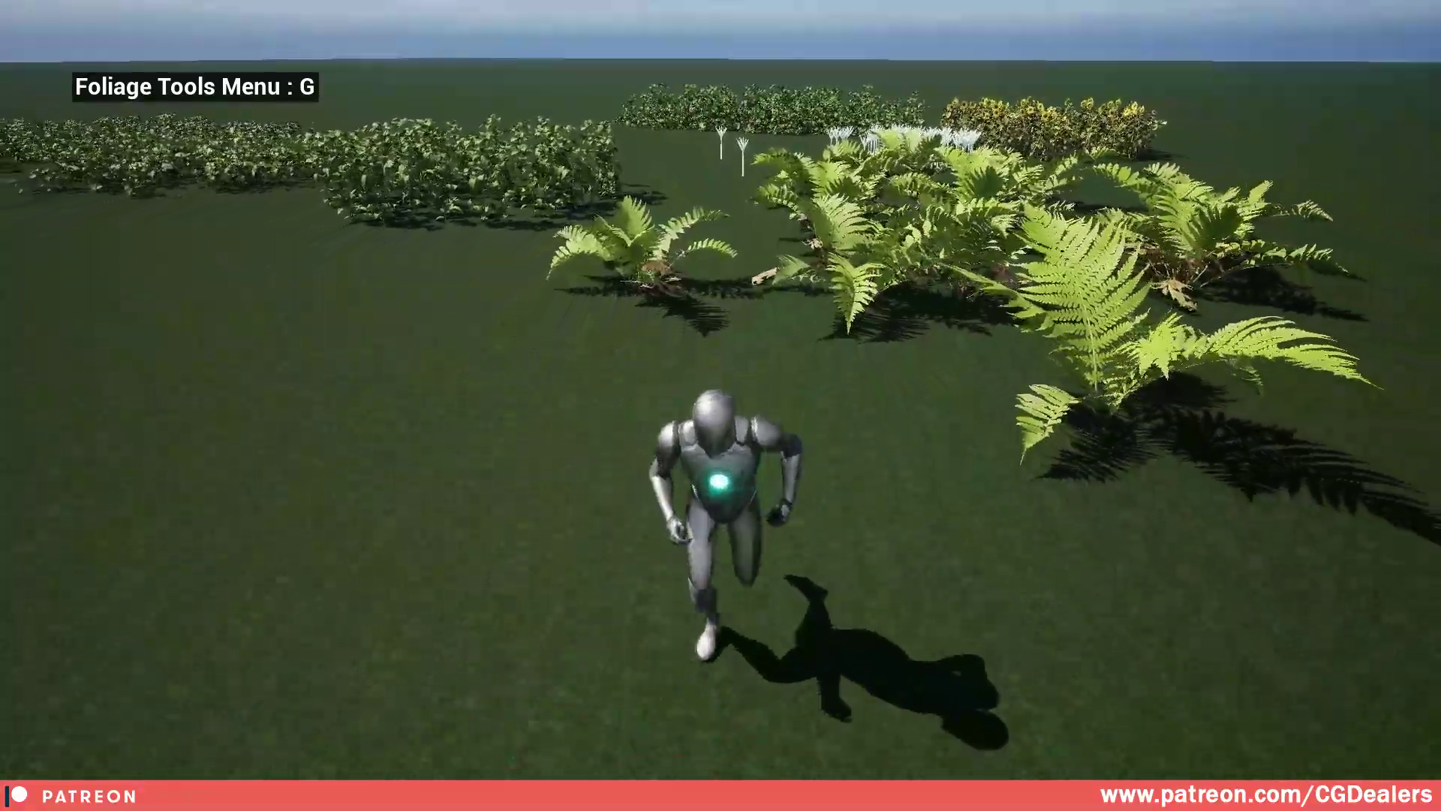
key(s)
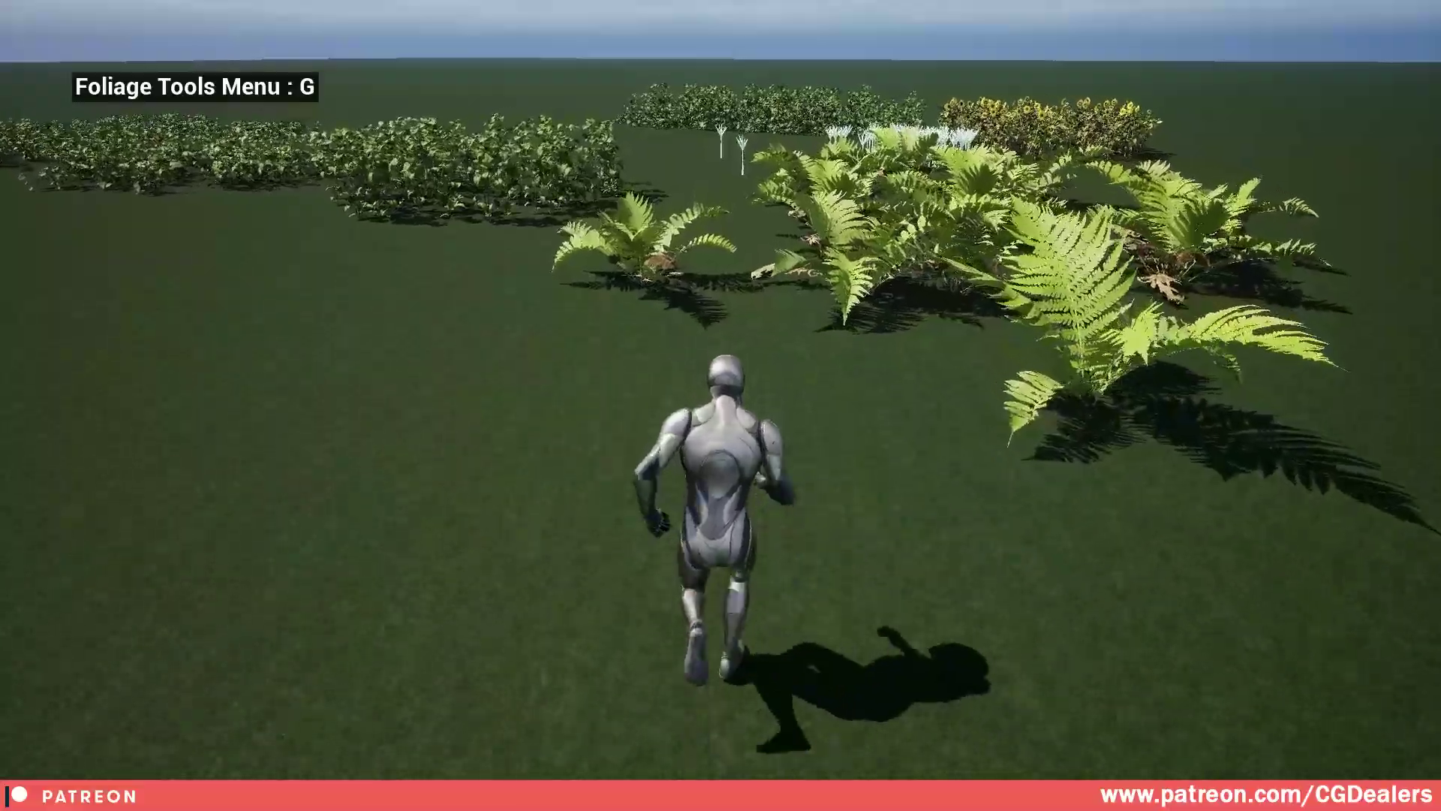
key(s)
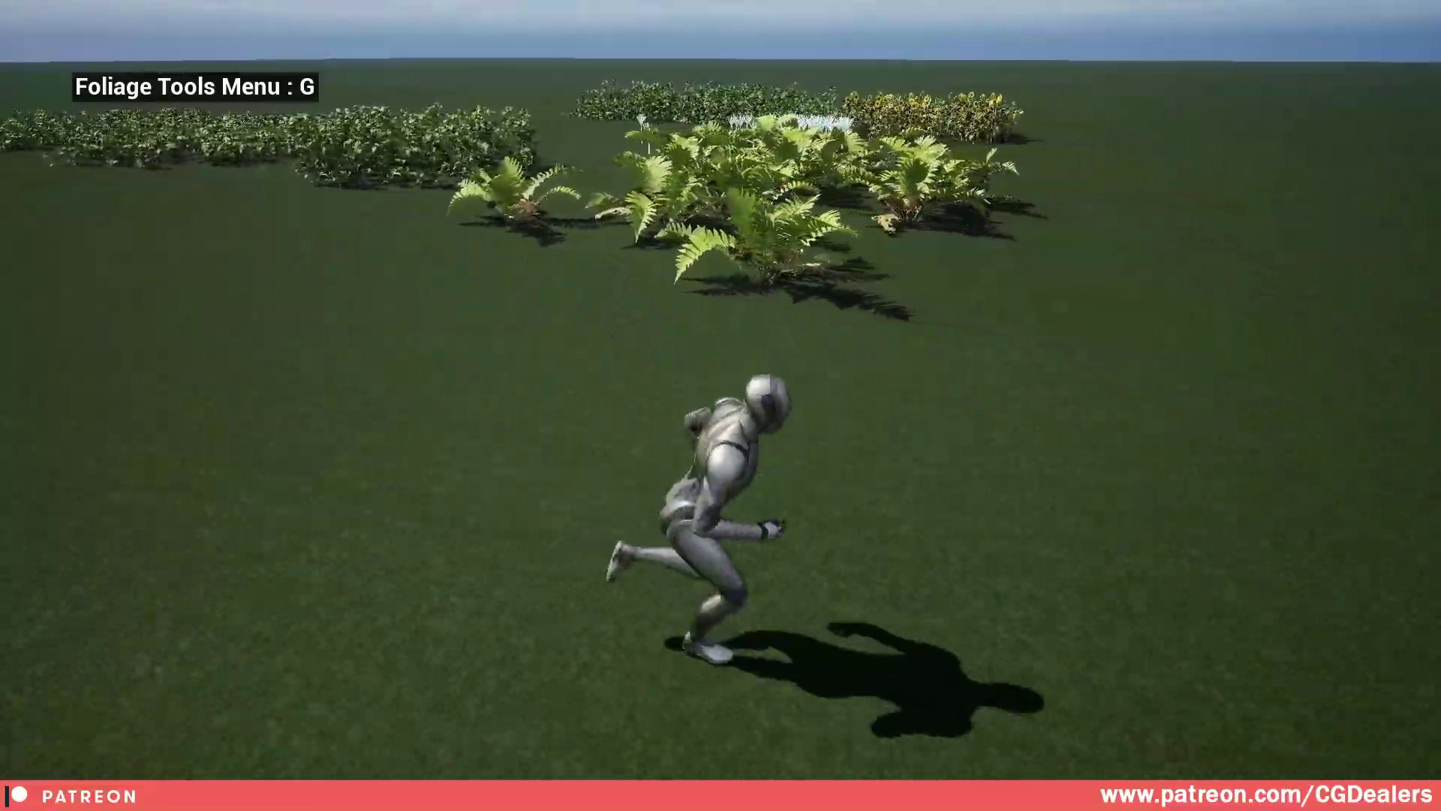
key(s)
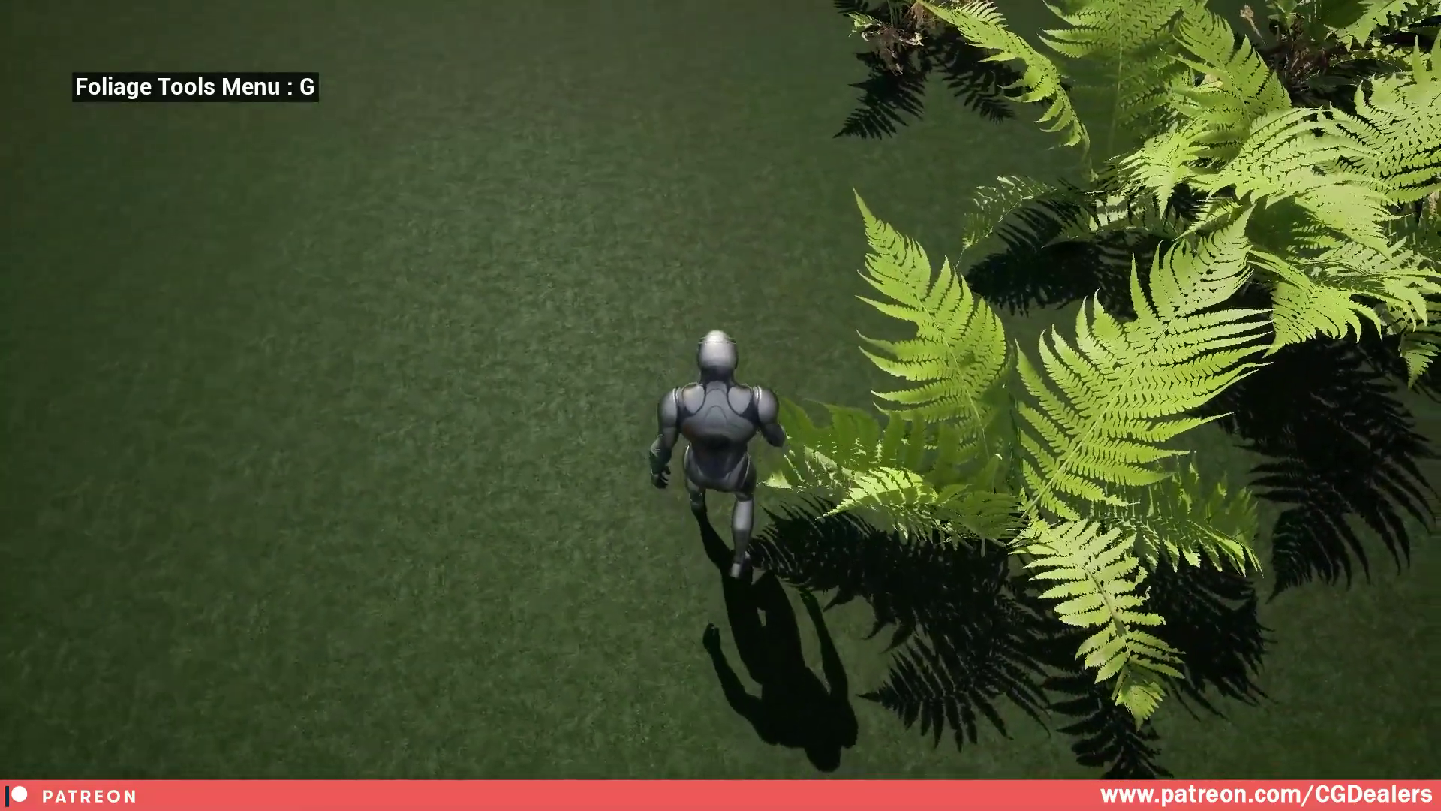
- Move the character against the outlying fern and through the fern cluster to test how the leaves bend
key(w)
key(s)
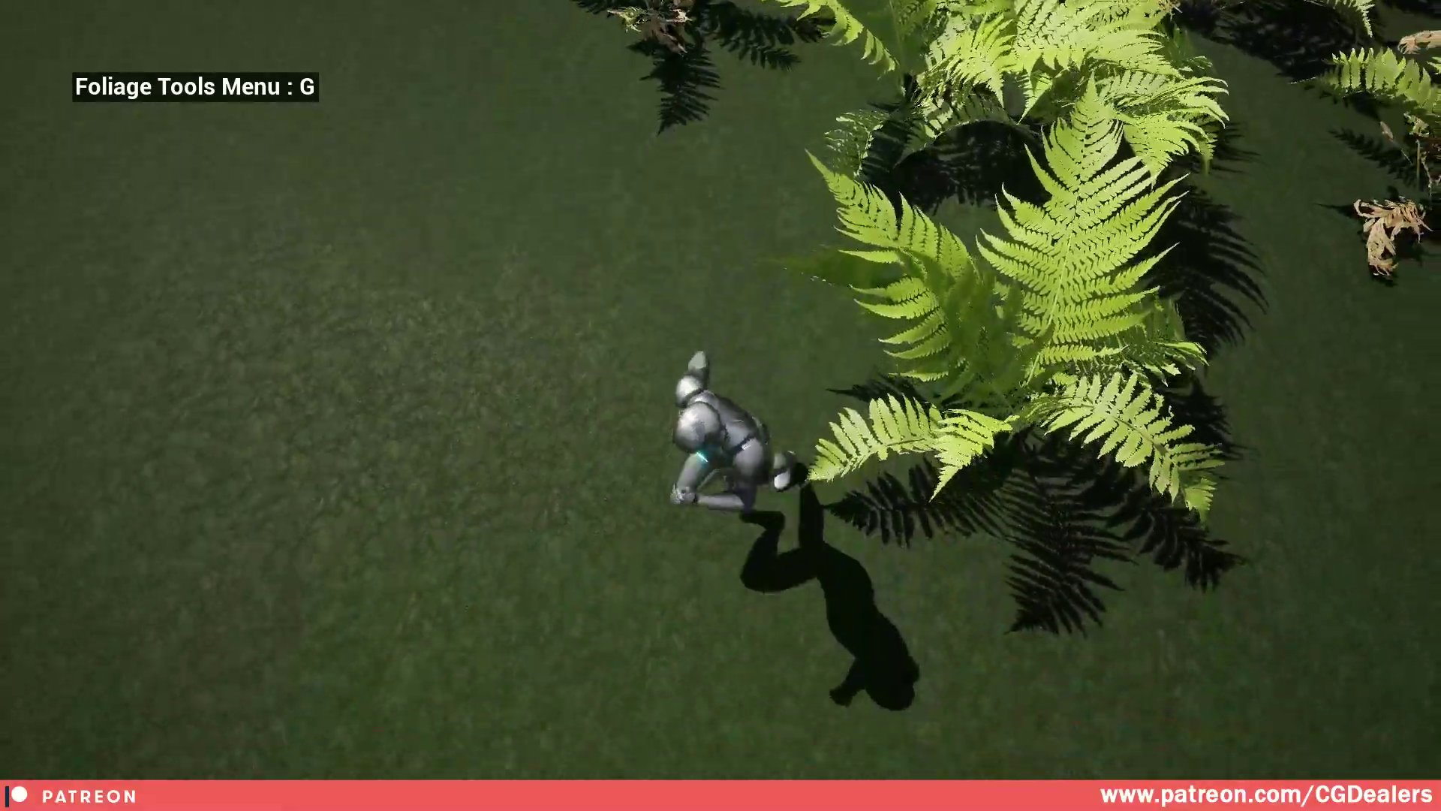
key(d)
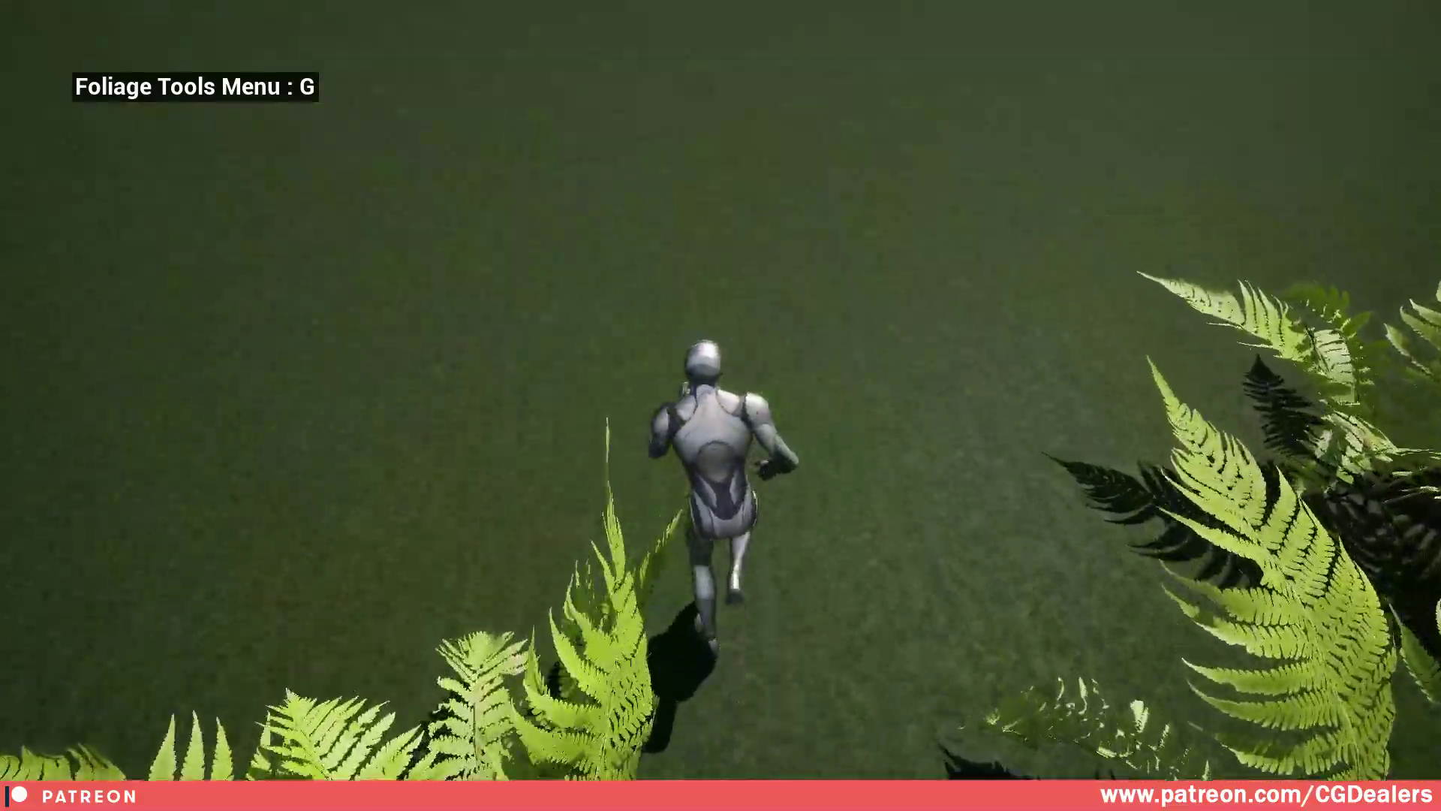
key(s)
key(d)
key(w)
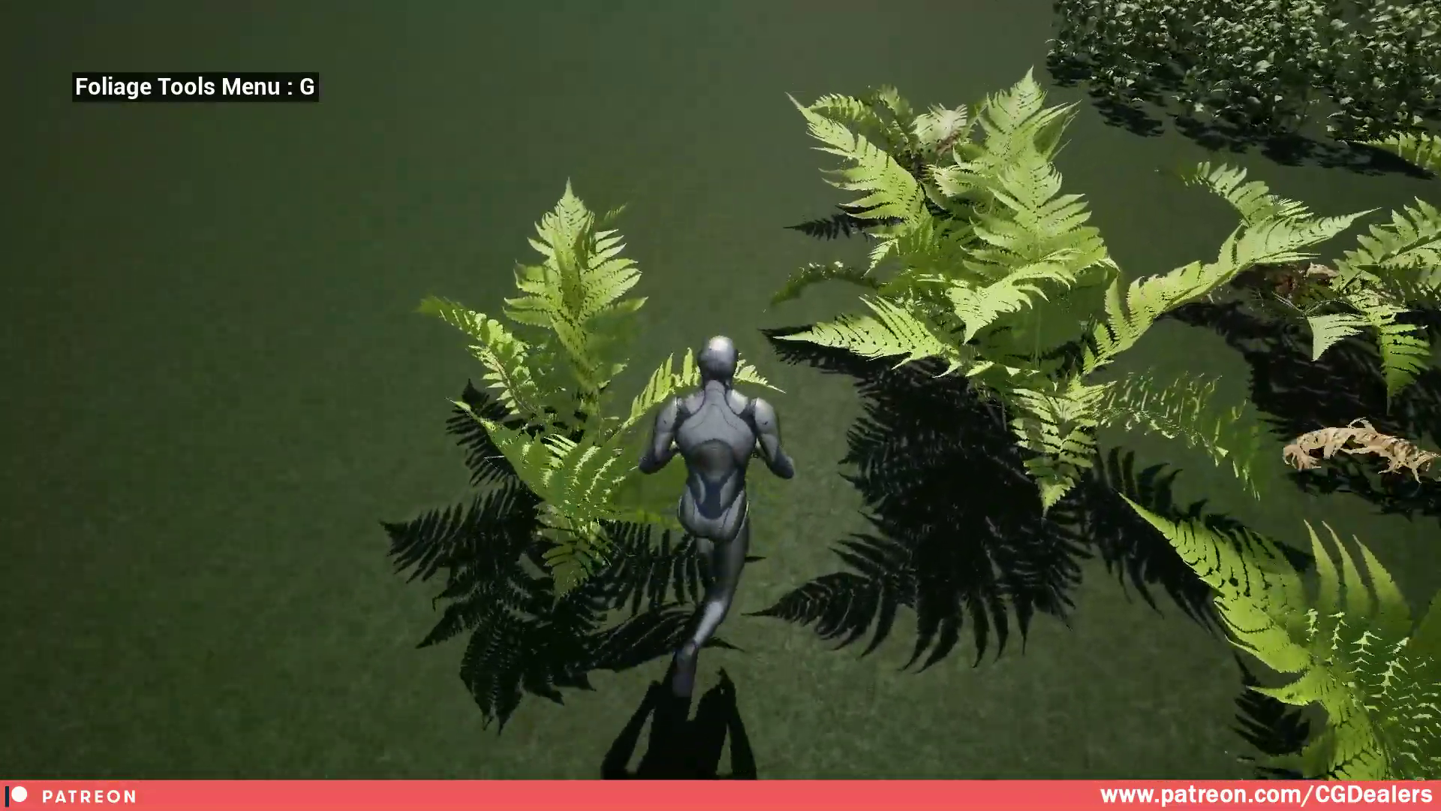
key(a)
key(d)
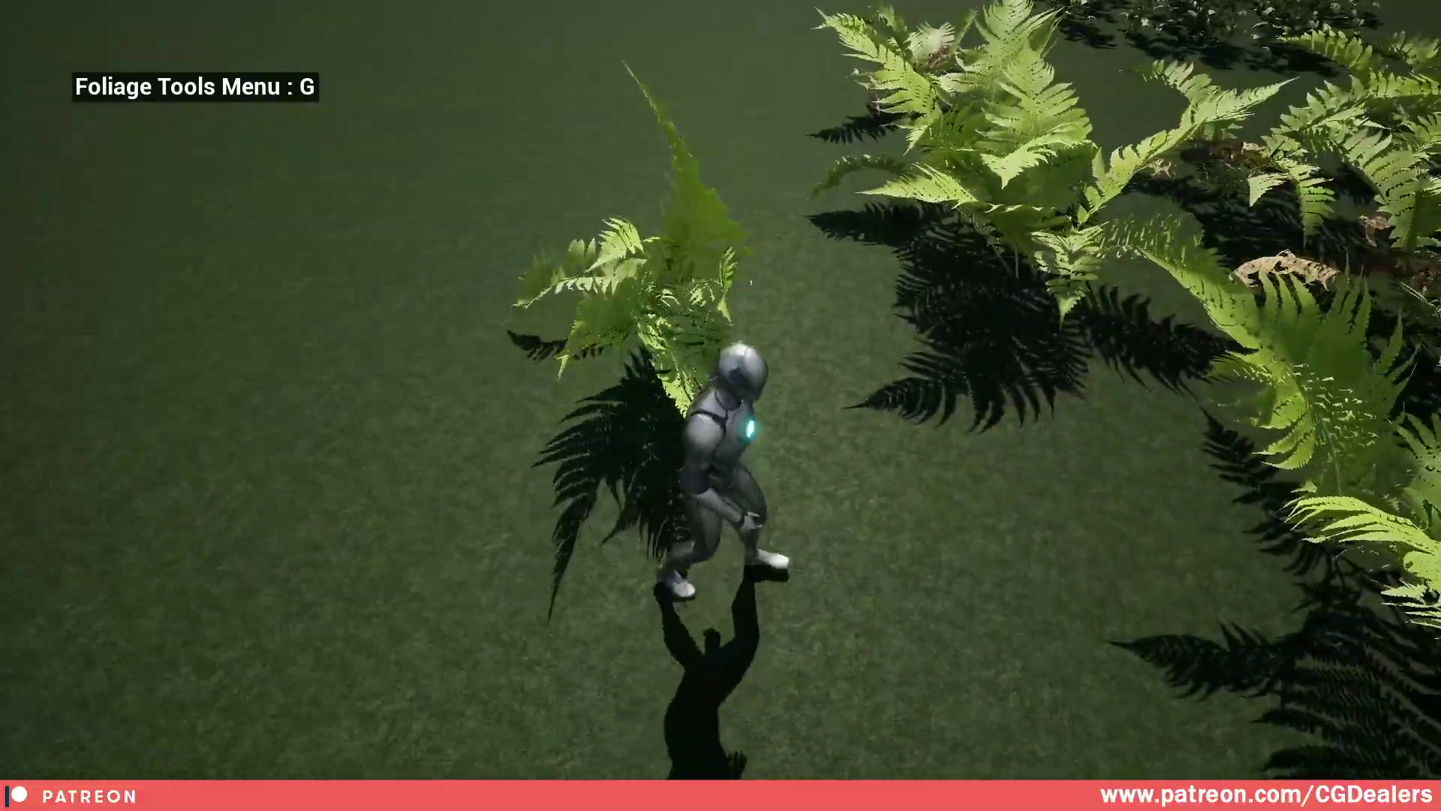
key(w)
key(a)
key(w)
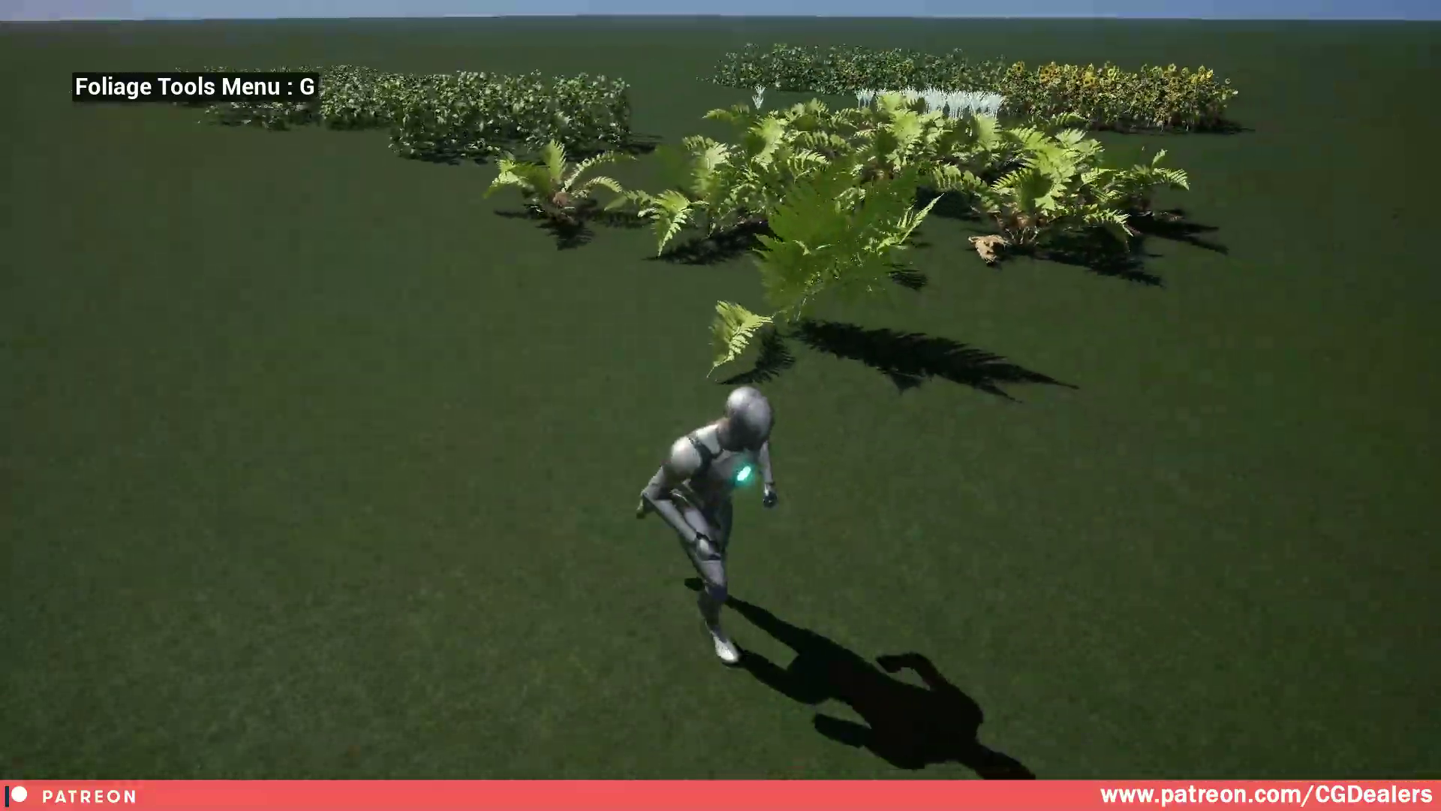
key(d)
key(w)
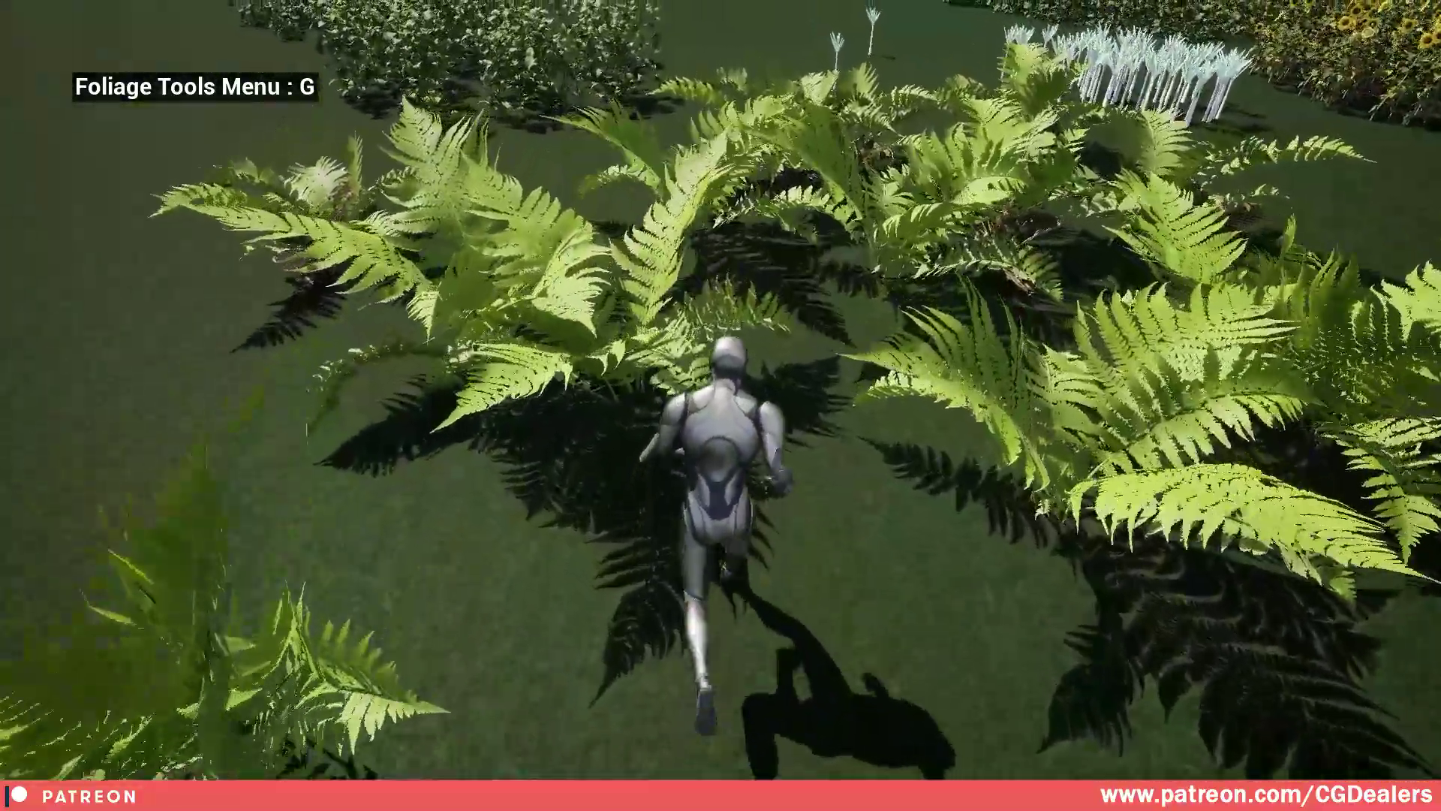
key(w)
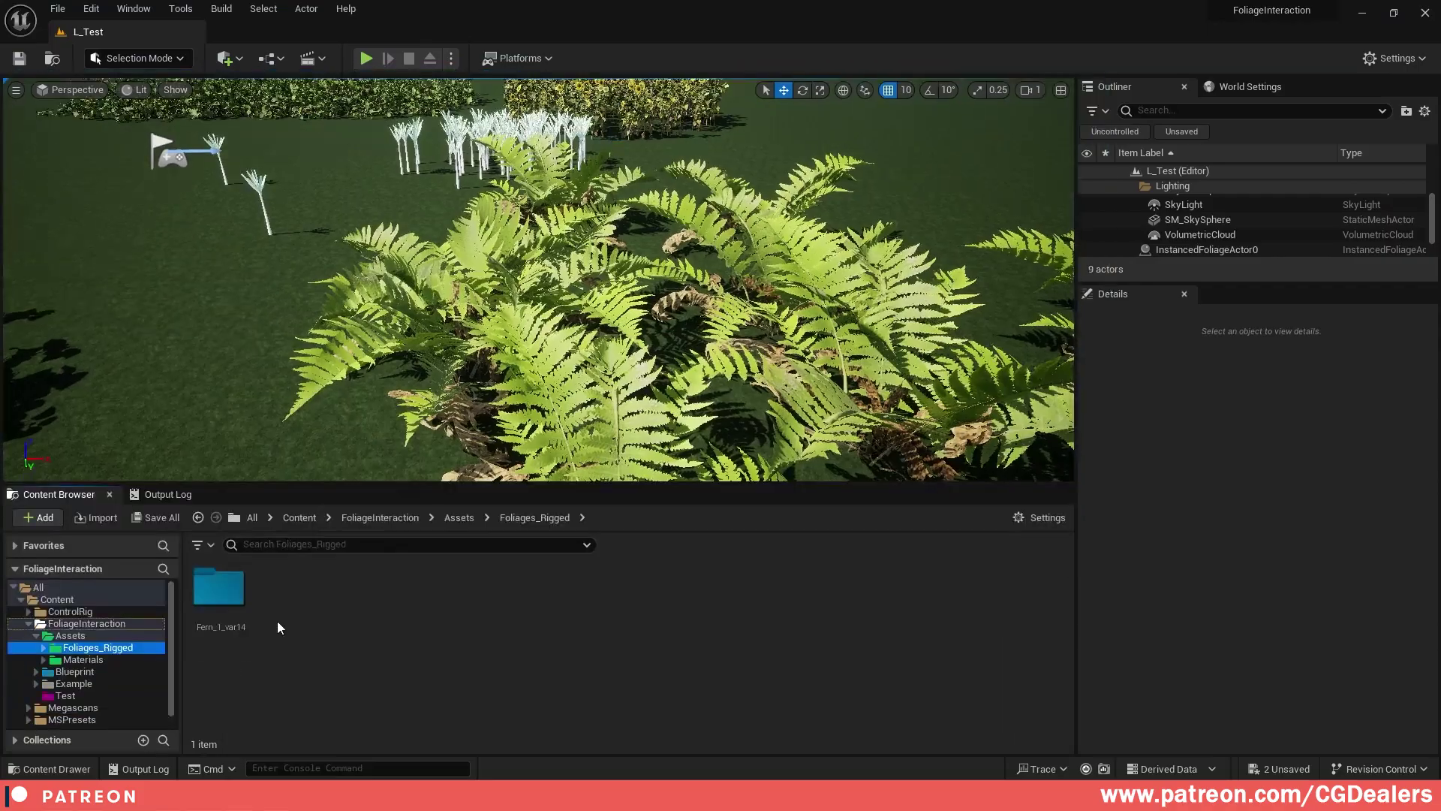
- Open the rigged fern's skeleton from the Fern_1_var14 folder and bring up its physics asset
double_click(239, 588)
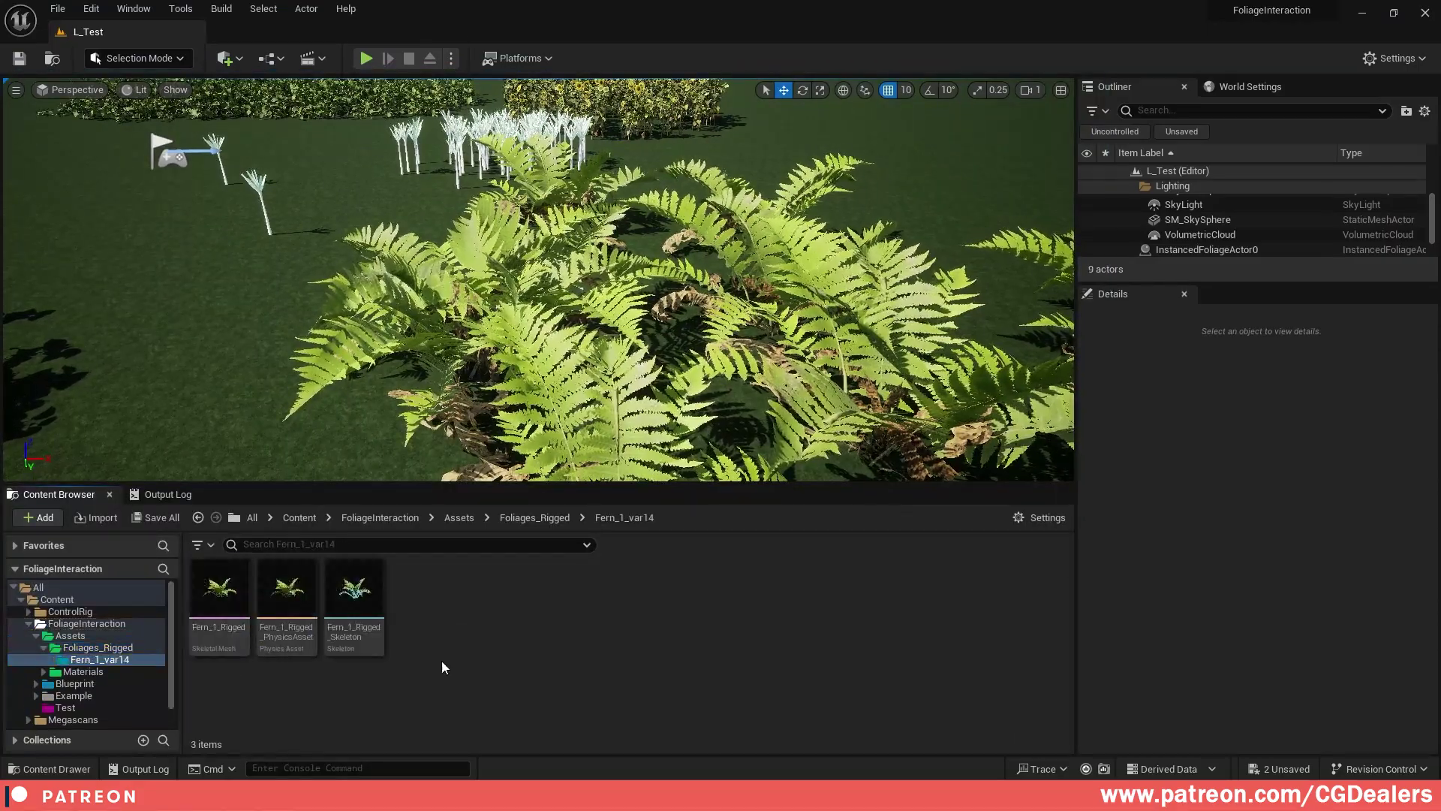
double_click(354, 596)
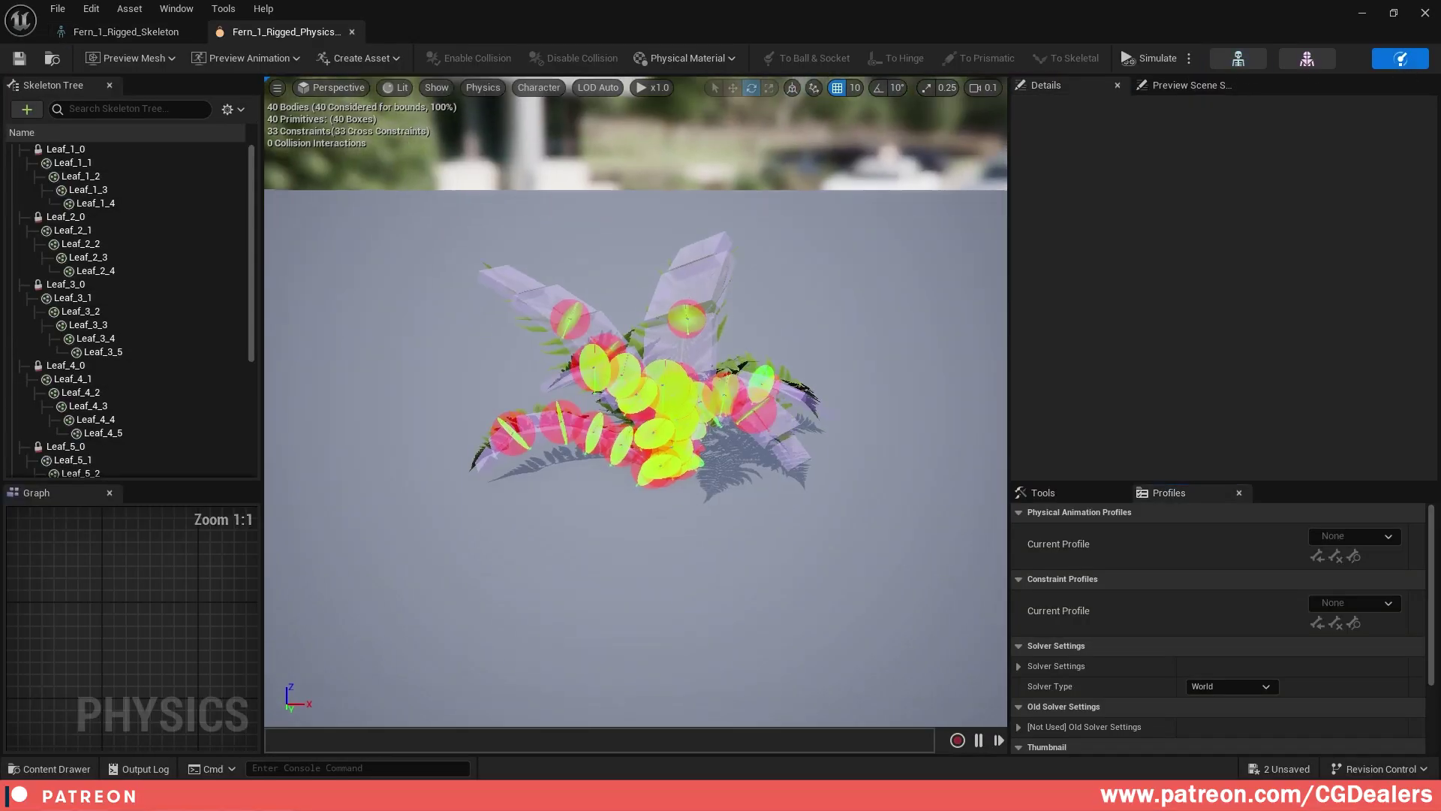
right_drag(653, 360, 672, 400)
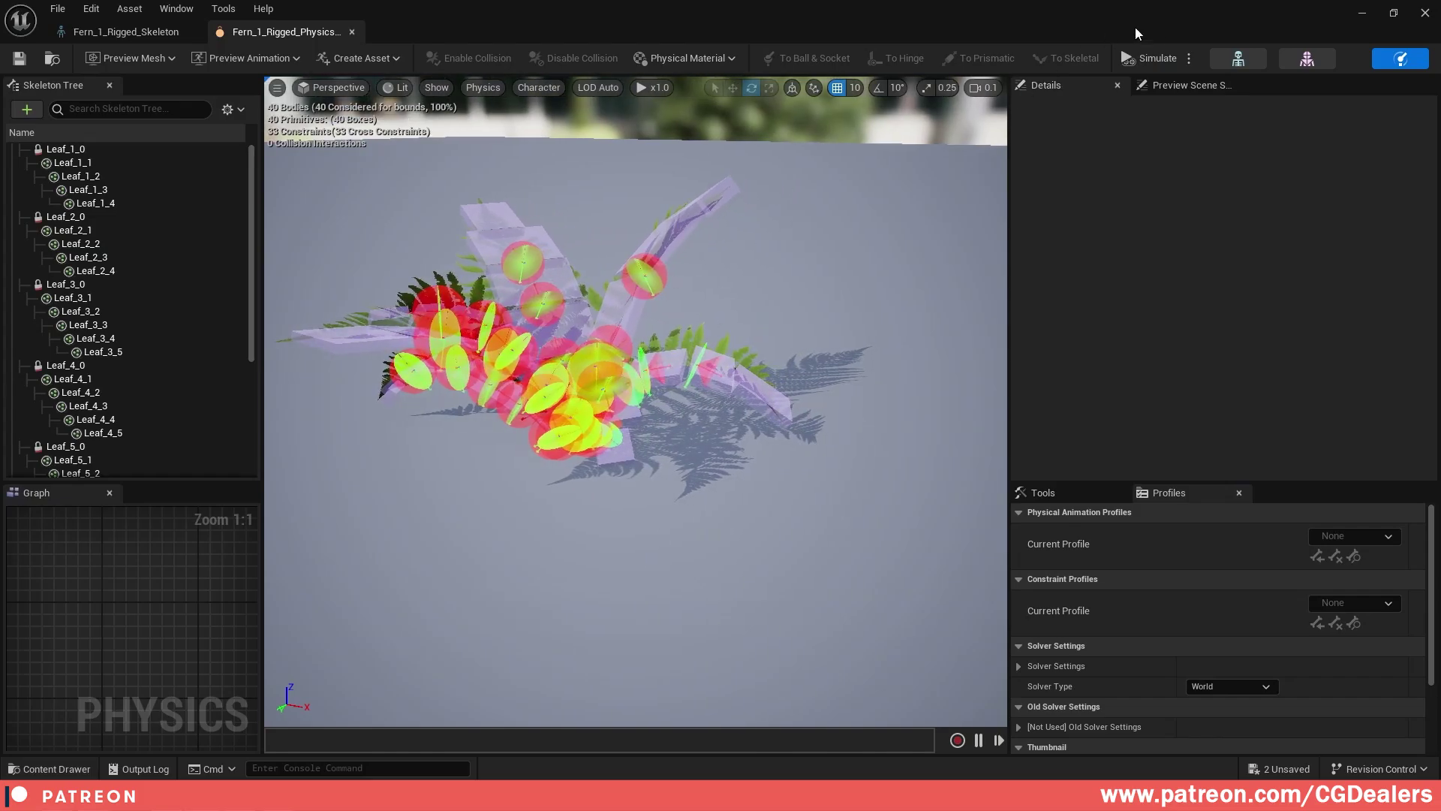
- Simulate the fern's physics asset, pull several leaf bodies in different directions to test their response, and stop the simulation
click(1158, 59)
mouse_move(600, 304)
right_down()
mouse_move(623, 300)
mouse_move(600, 304)
right_up()
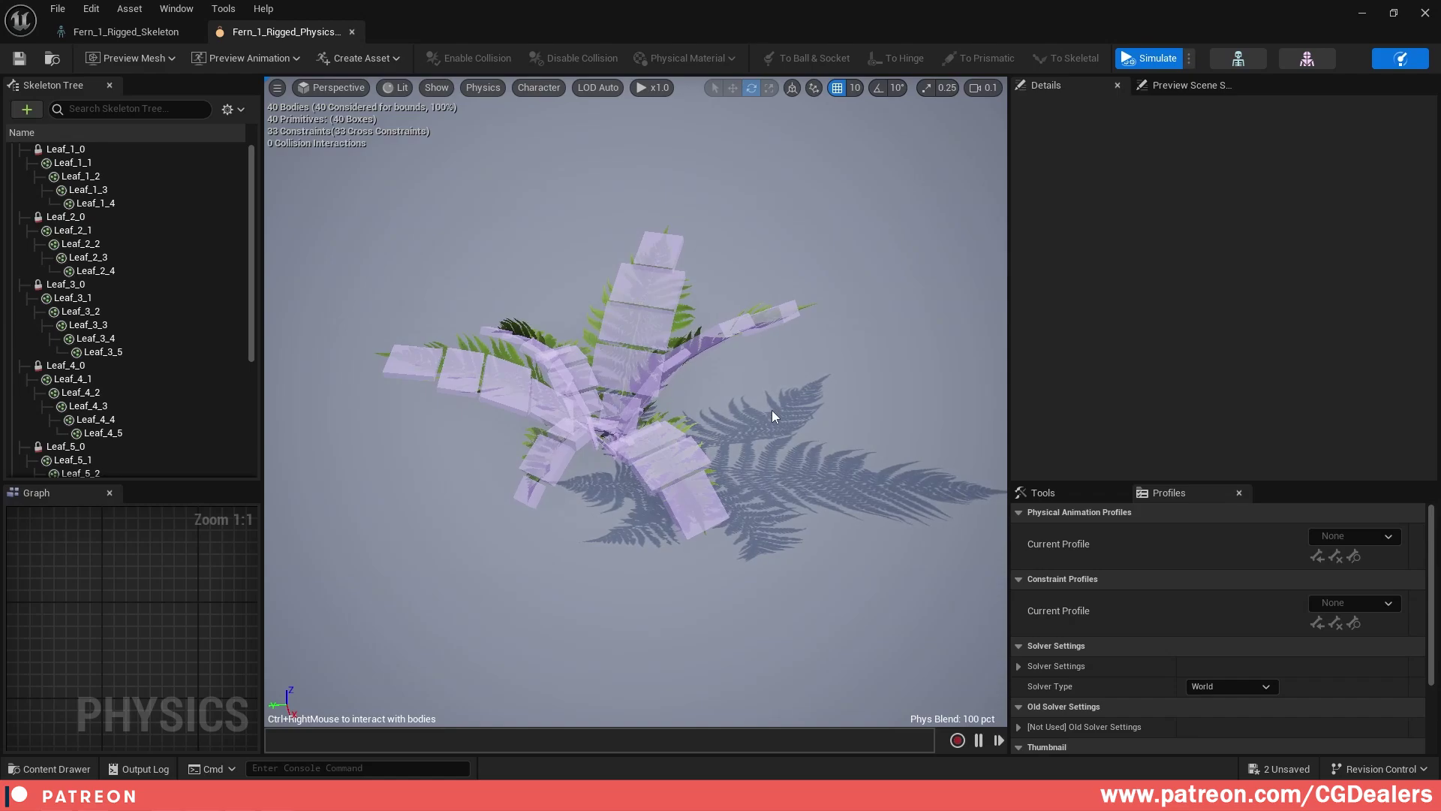
ctrl+right_drag(673, 453, 863, 514)
right_drag(677, 360, 830, 397)
right_drag(661, 313, 534, 302)
ctrl+right_drag(644, 422, 559, 477)
ctrl+right_drag(725, 506, 794, 621)
ctrl+right_drag(575, 454, 550, 596)
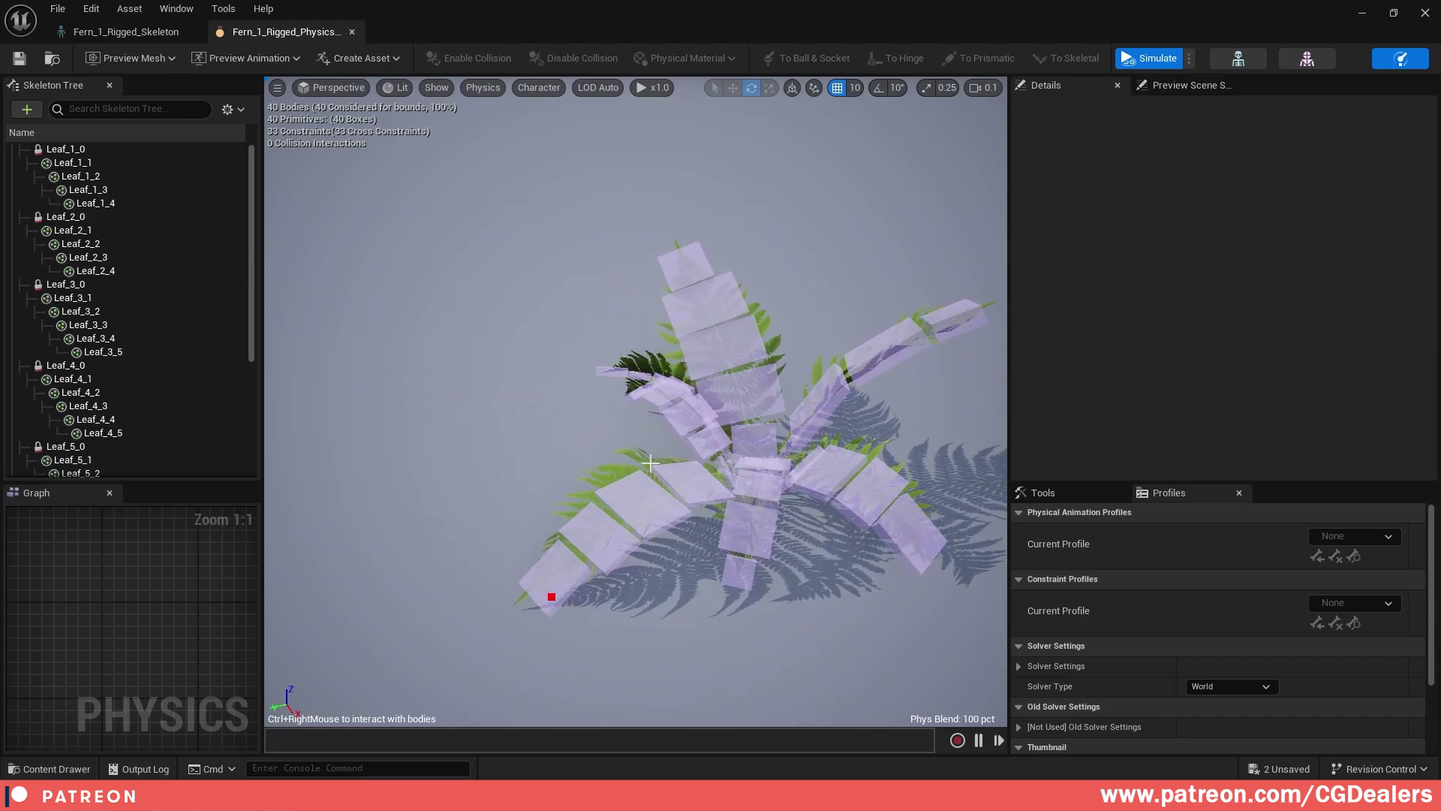
ctrl+right_drag(654, 386, 481, 356)
ctrl+right_drag(672, 390, 316, 550)
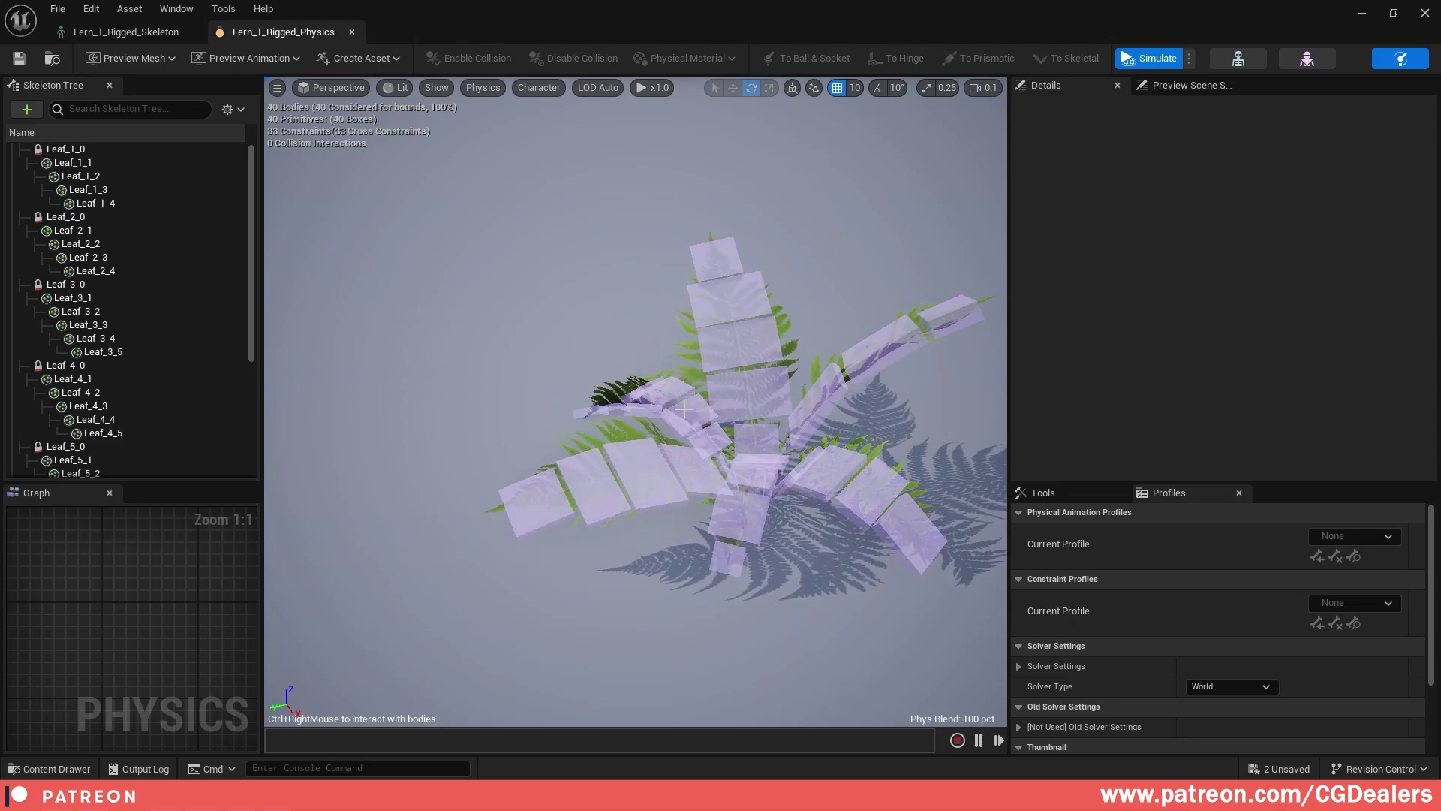
ctrl+right_drag(678, 376, 723, 298)
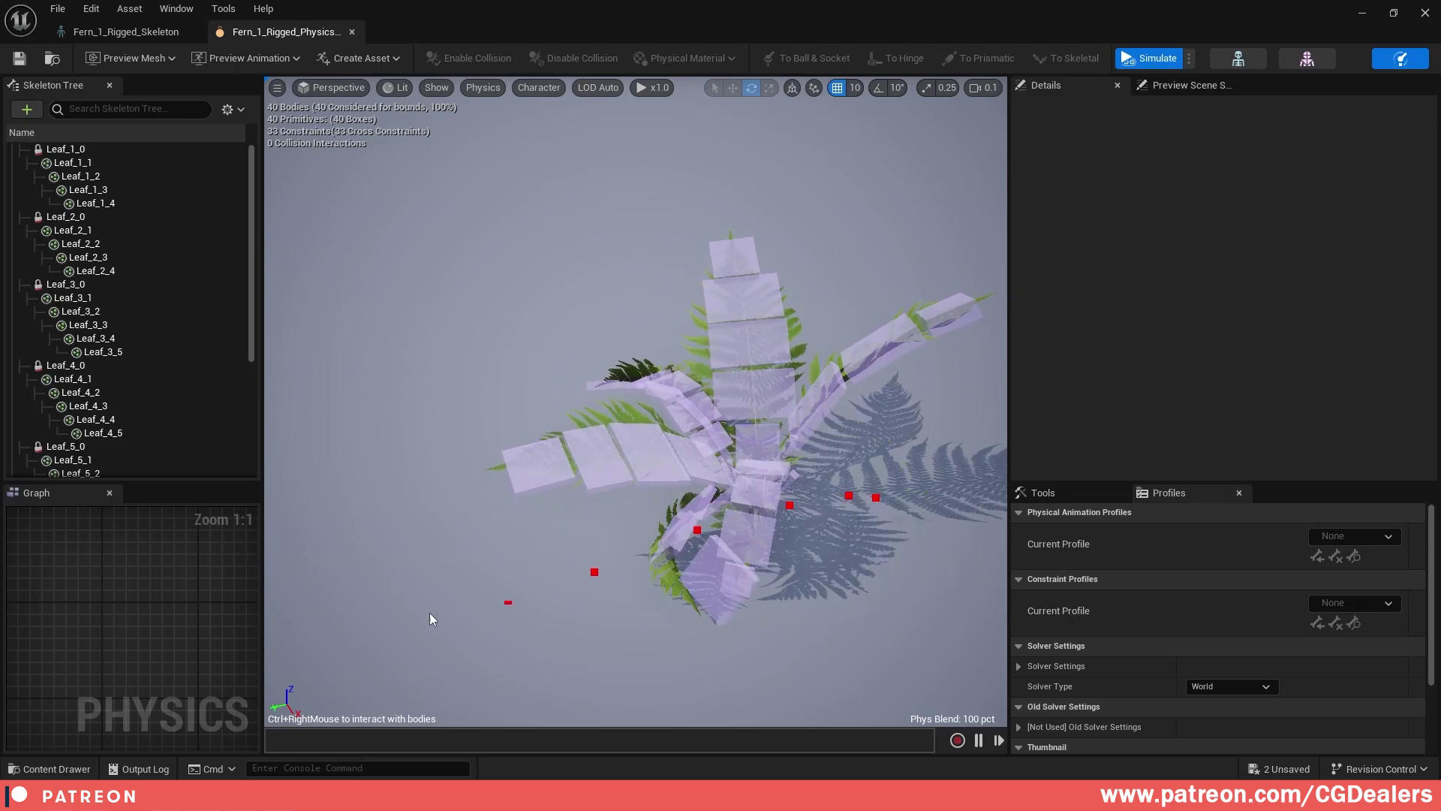
click(1147, 58)
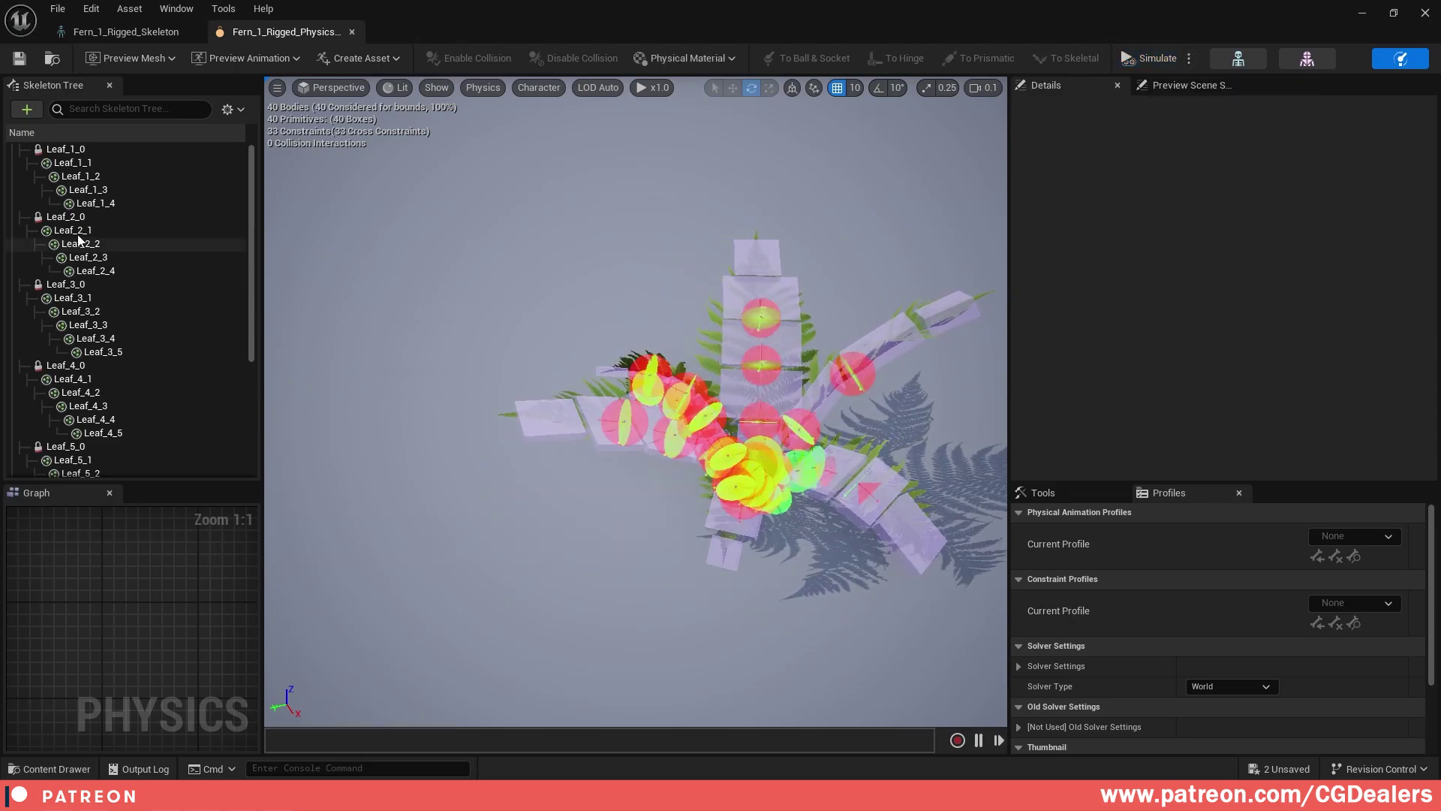
- Examine the mass, damping, gravity and physics type settings of the Leaf_2_0 body
click(79, 219)
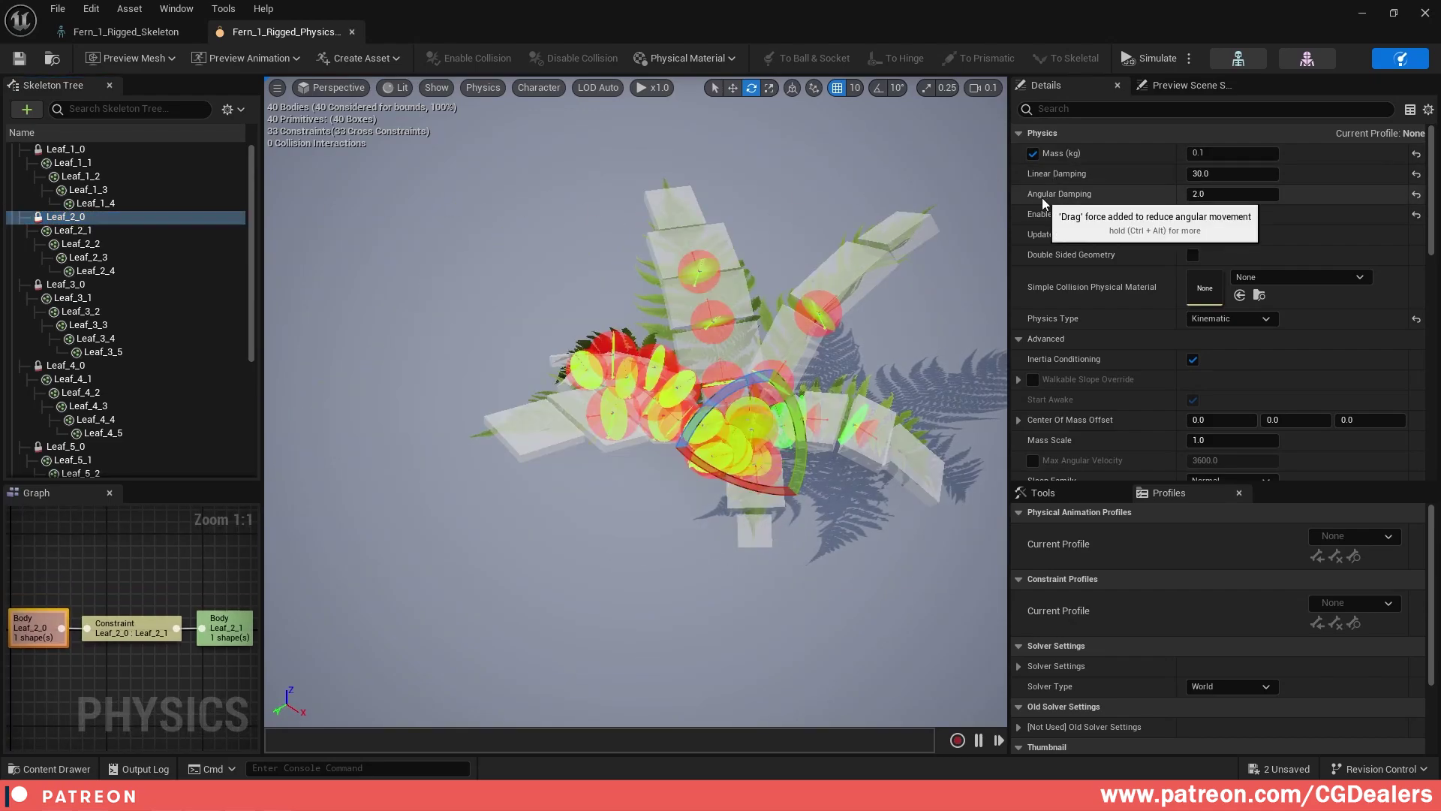
click(1193, 214)
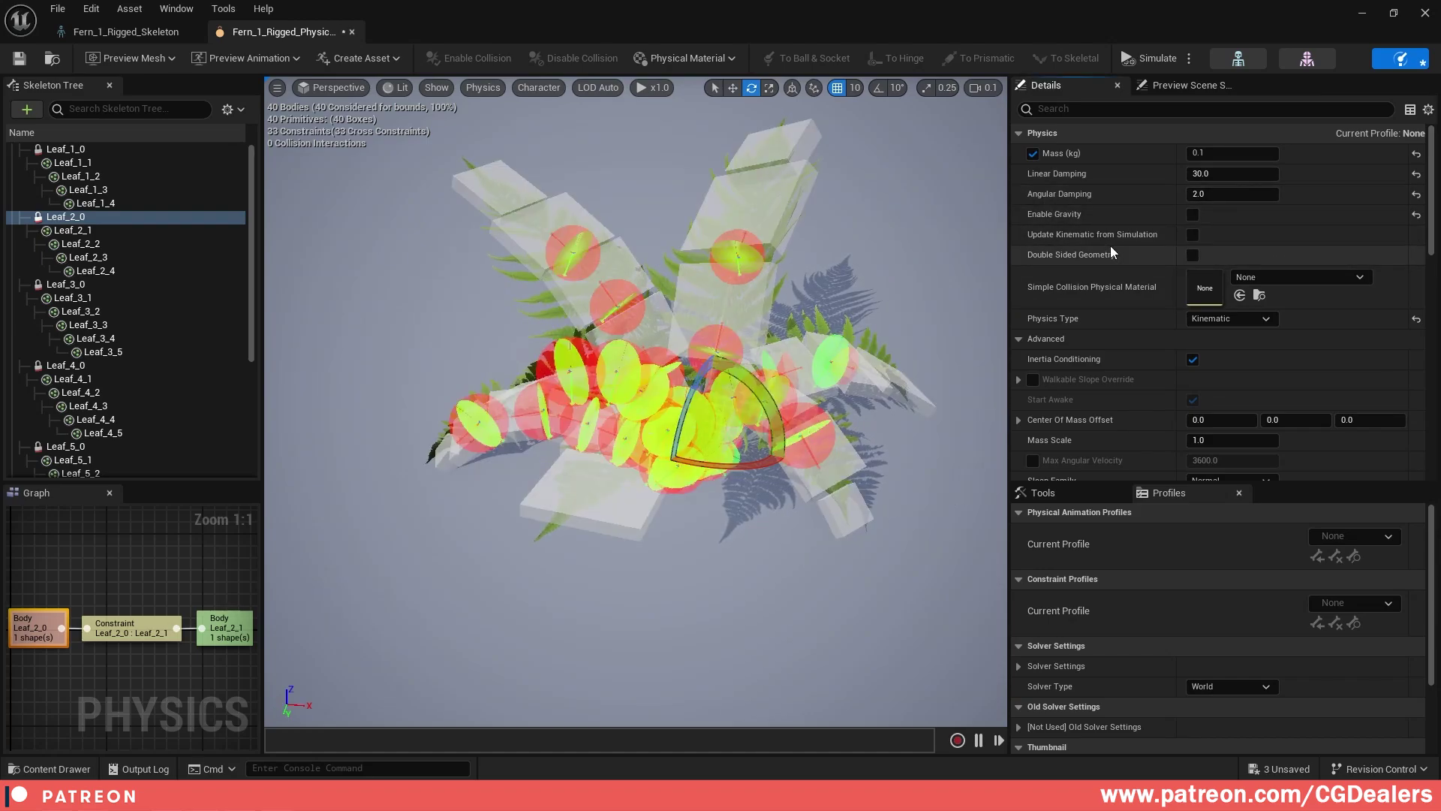
scroll(1111, 248, down, 3)
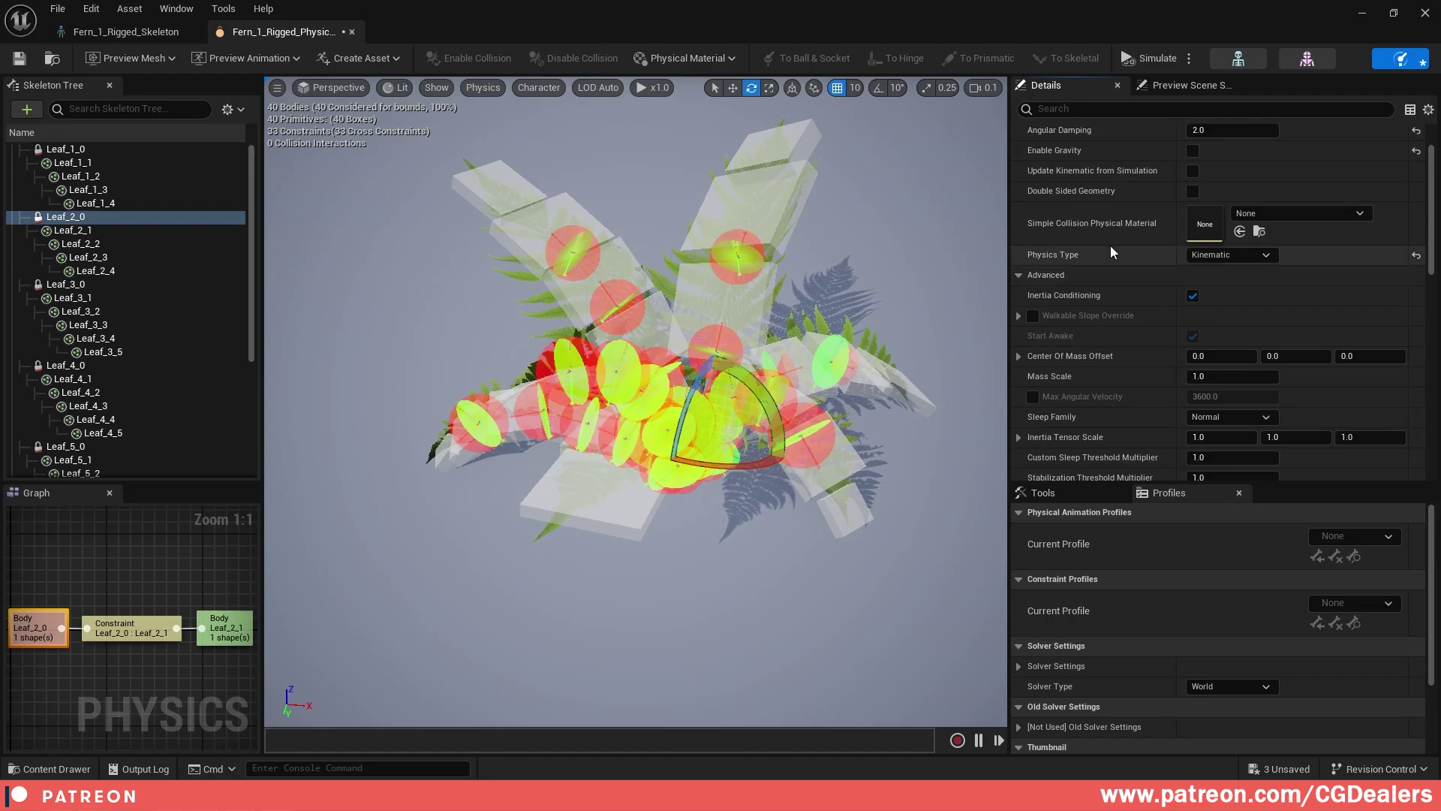
scroll(1111, 247, up, 1)
- Show constraints in the skeleton tree and examine the angular motor settings of the constraint between Leaf_1_3 and Leaf_1_2
click(228, 109)
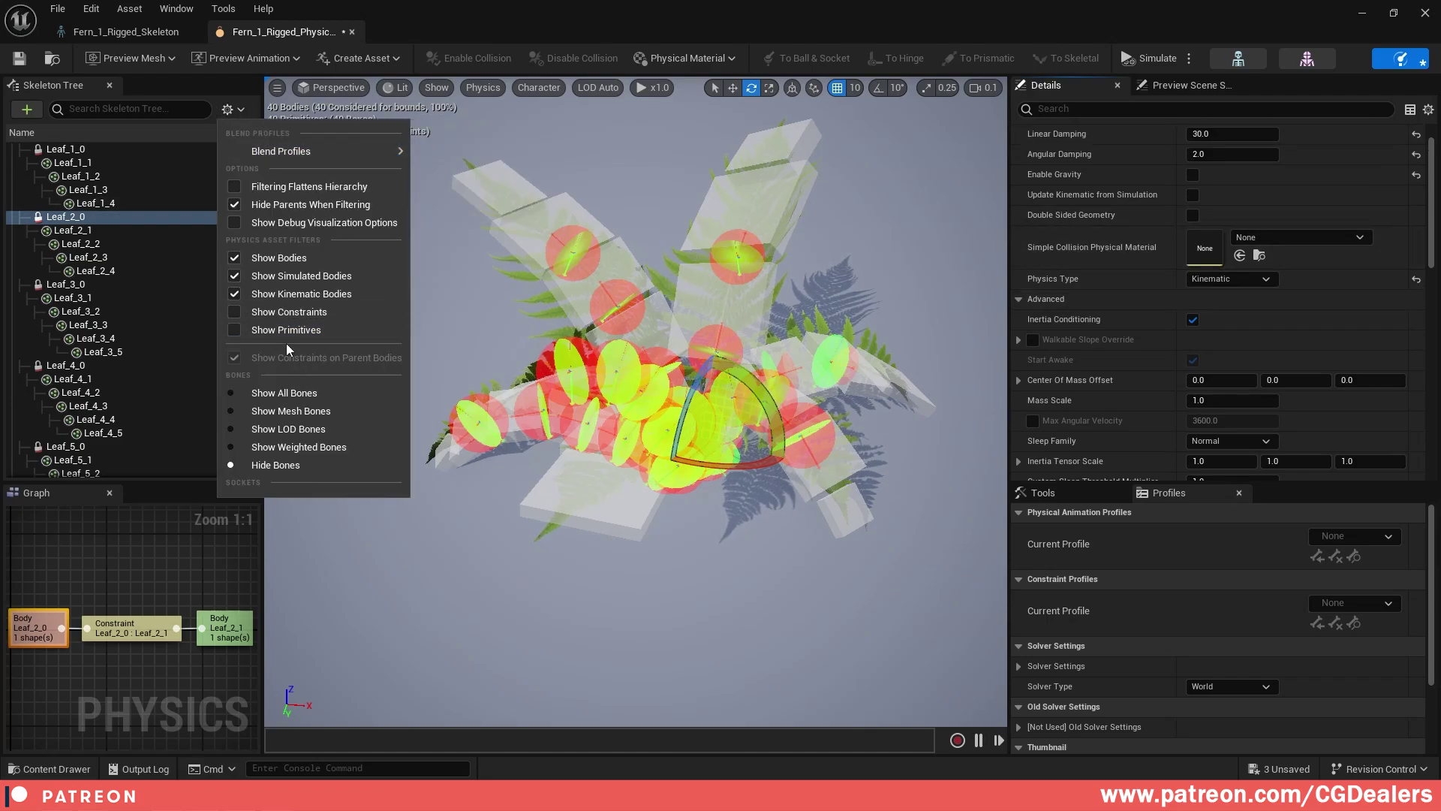
click(289, 311)
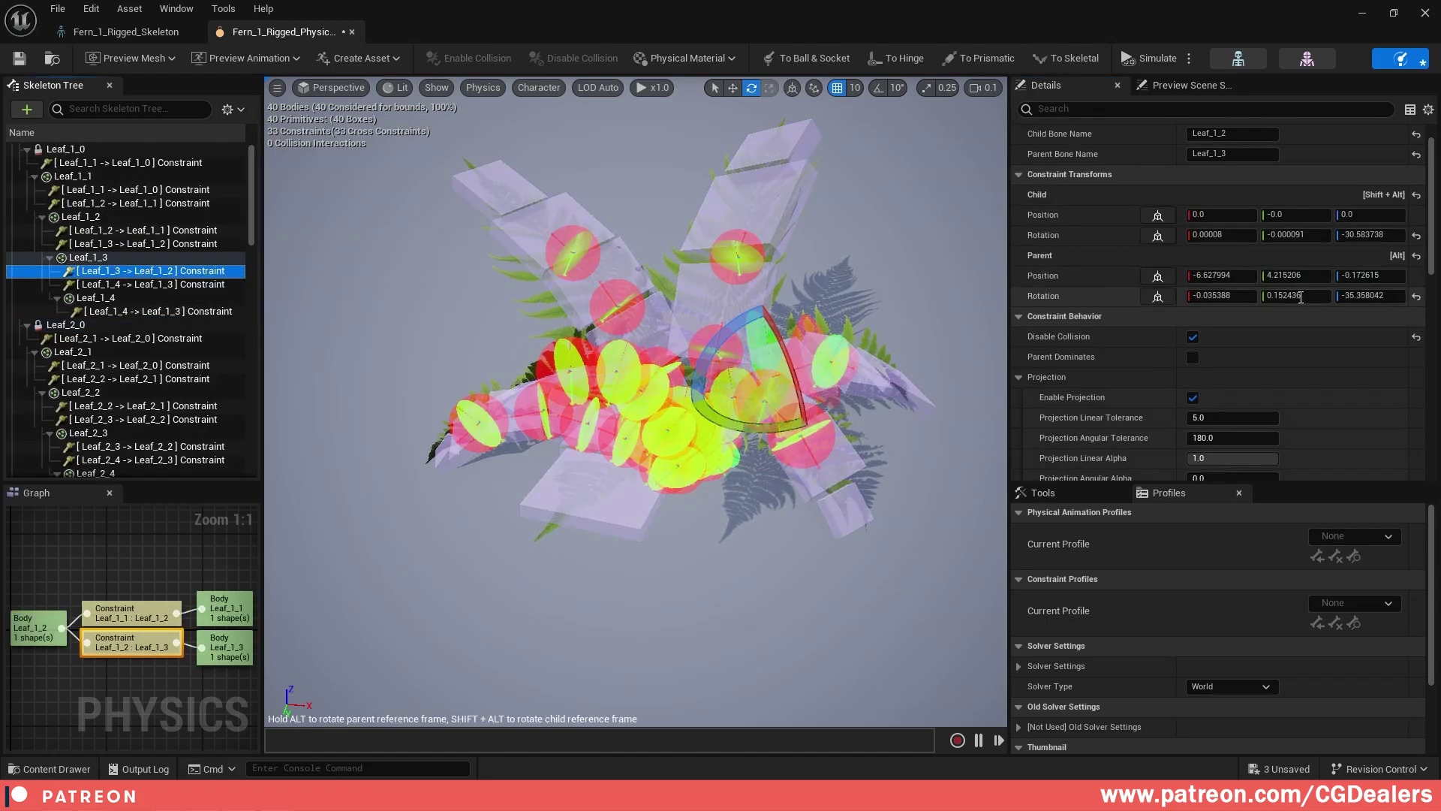
scroll(1255, 306, down, 10)
scroll(1255, 305, down, 5)
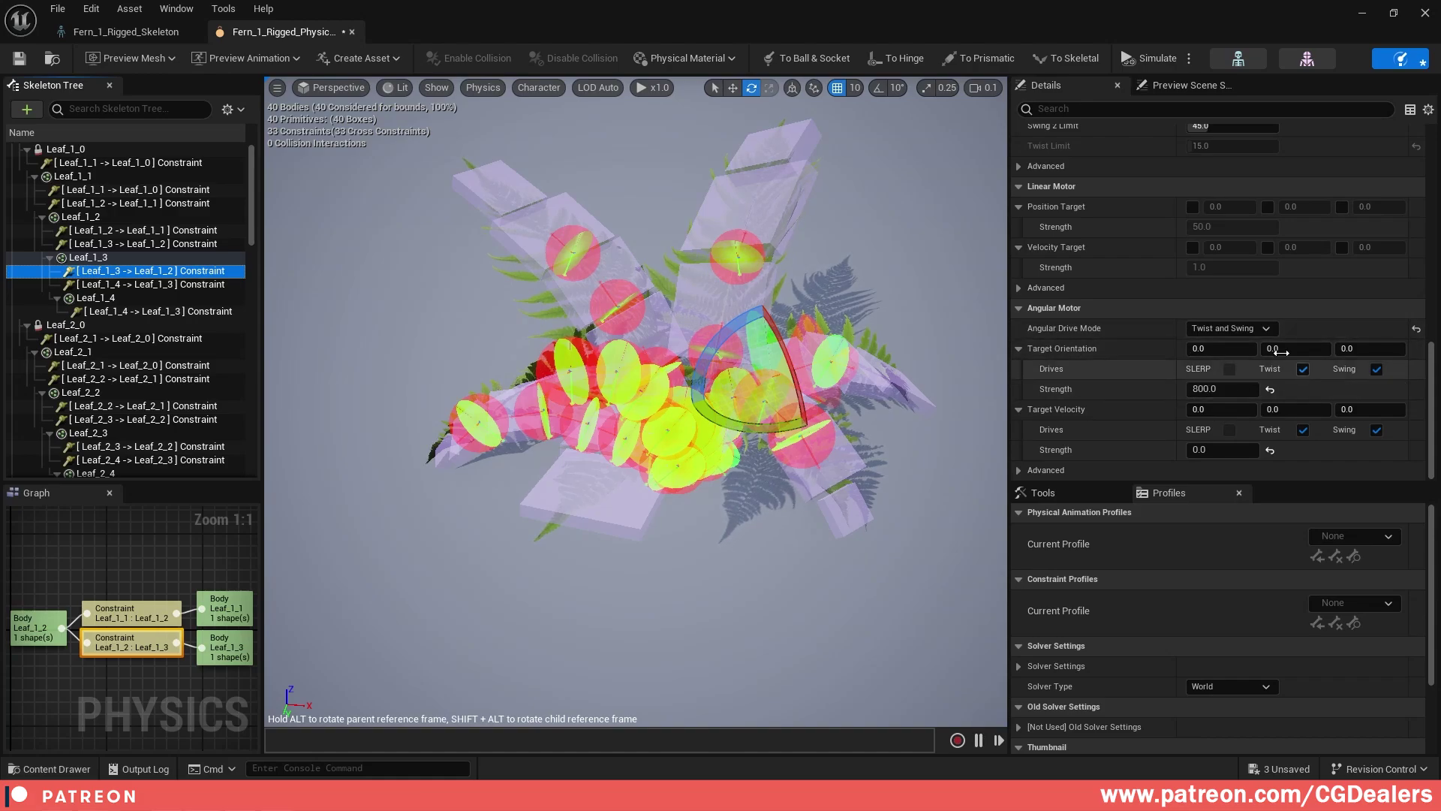
- Examine the collision box and physics settings of the Leaf_1_4 body and inspect the fern's bodies from another angle
click(147, 299)
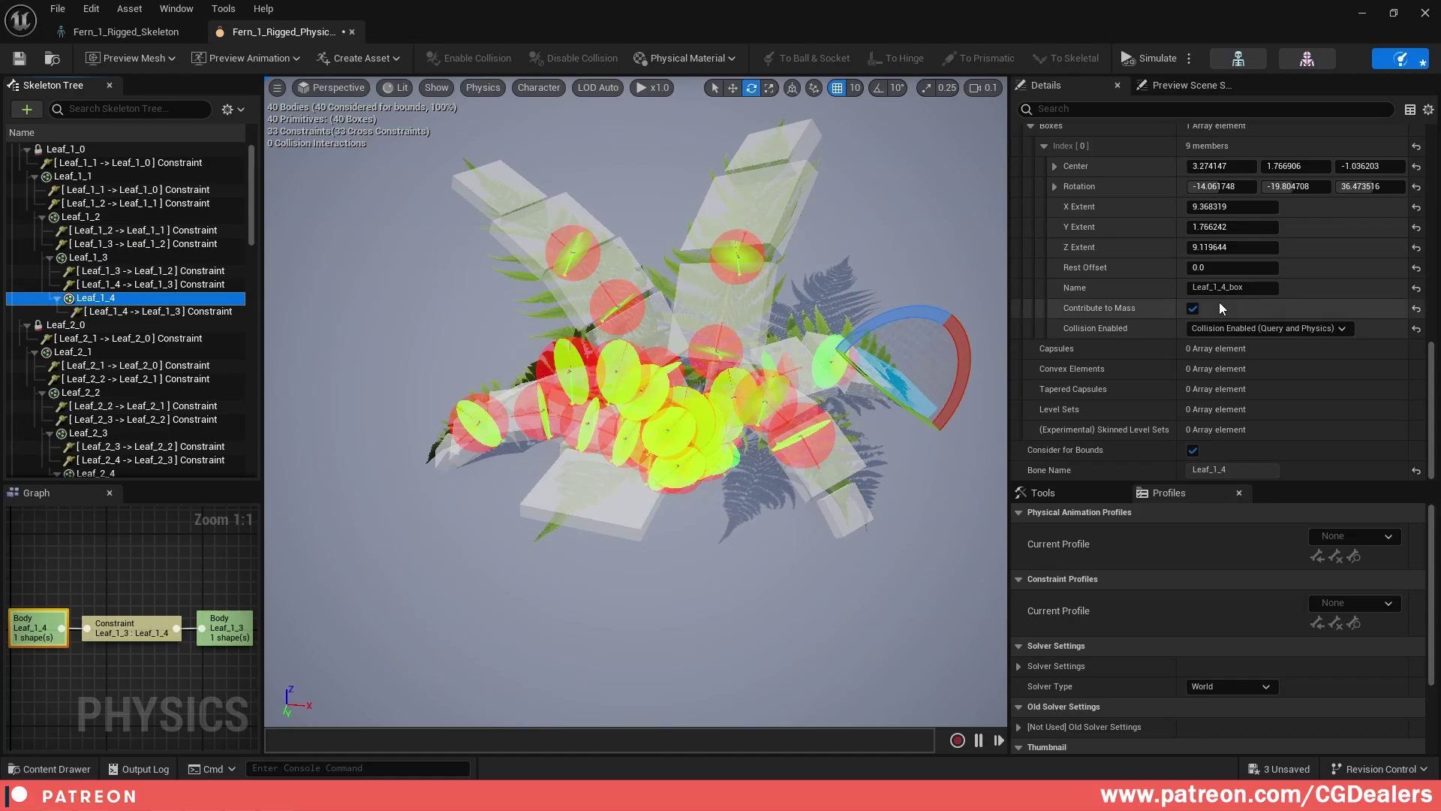
scroll(1213, 259, down, 10)
scroll(1275, 214, up, 3)
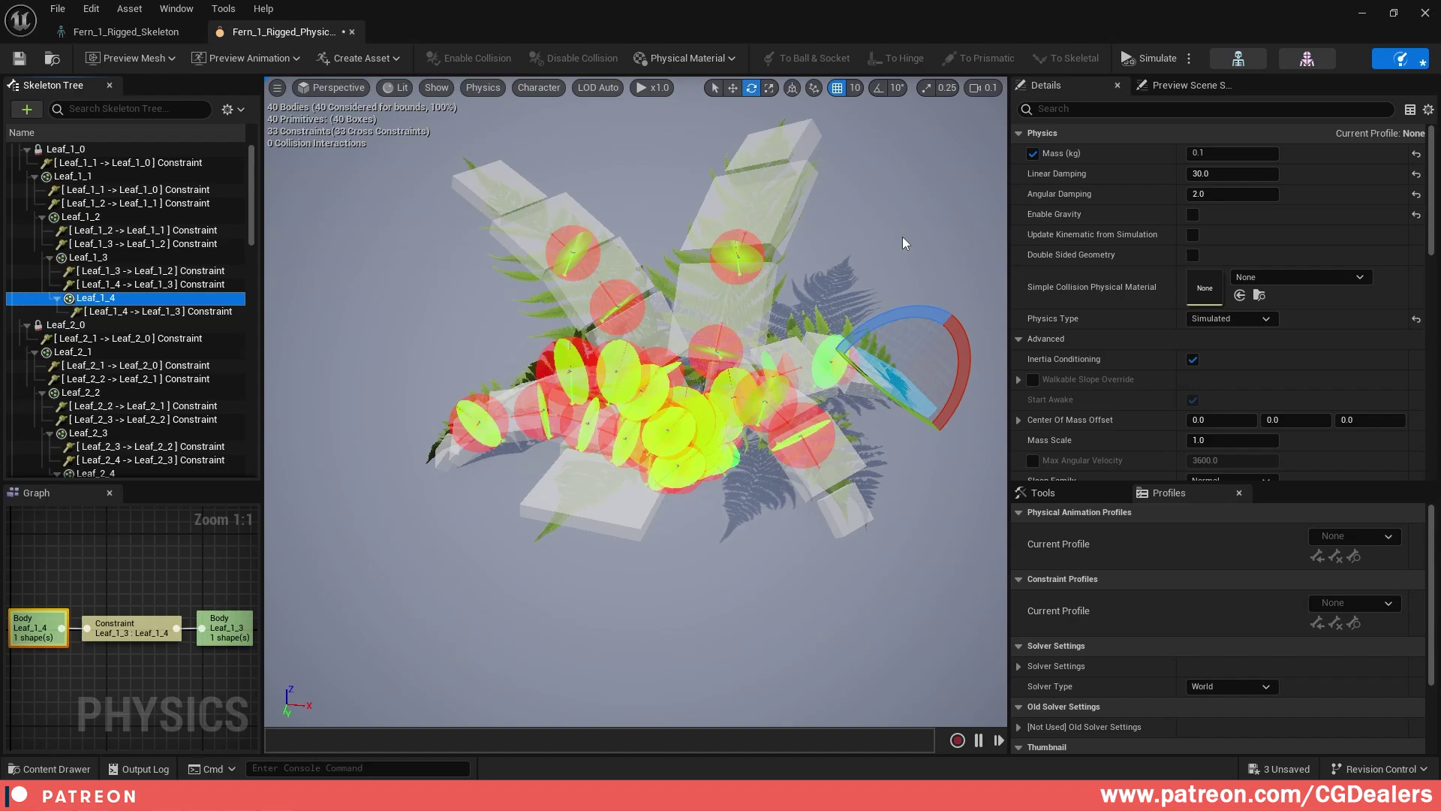
right_drag(902, 236, 975, 248)
right_drag(798, 397, 819, 331)
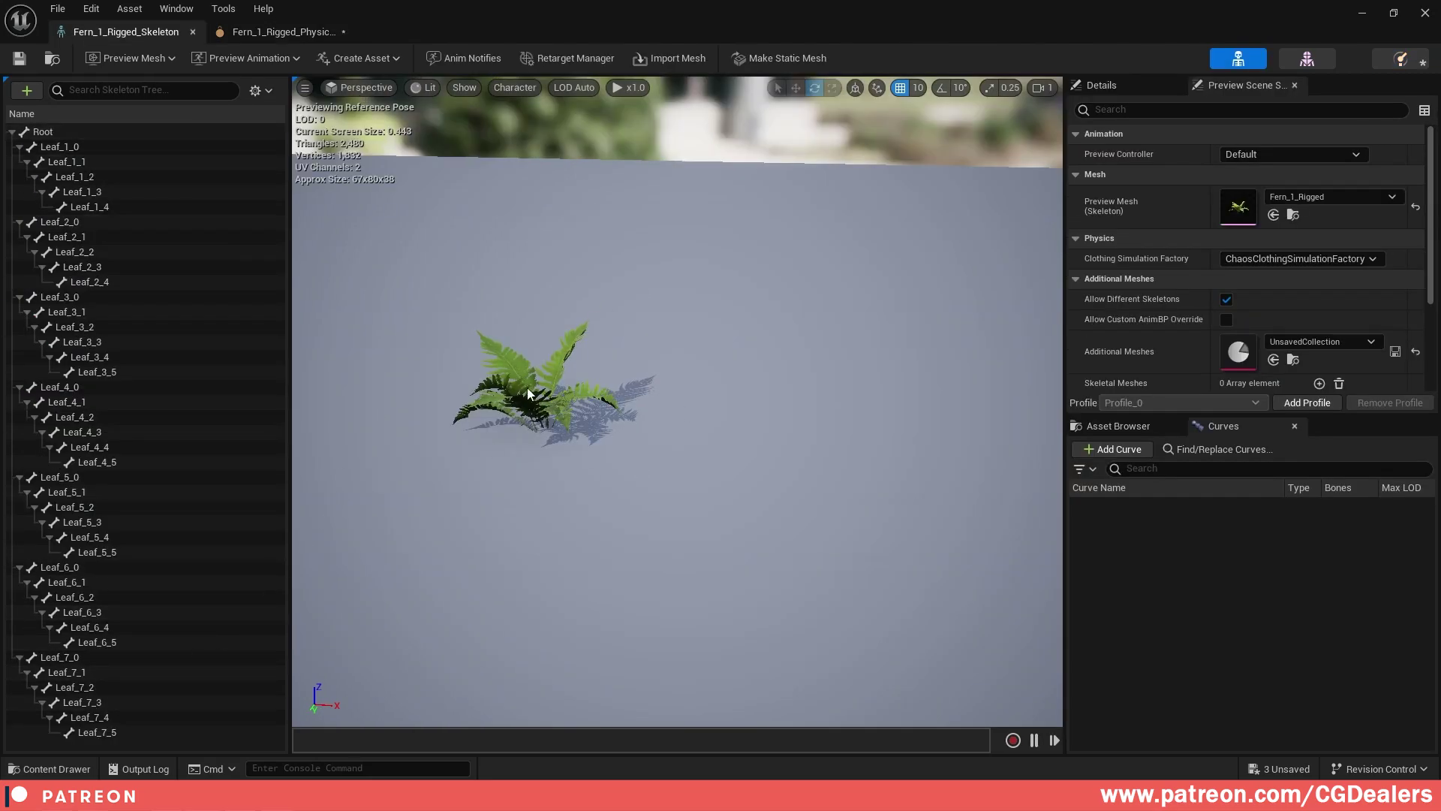
- Inspect the fern mesh in its skeleton editor, return to the physics asset and select the constraint between Leaf_1_4 and Leaf_1_3
scroll(527, 394, up, 5)
right_drag(526, 394, 492, 394)
scroll(527, 394, down, 3)
click(1383, 58)
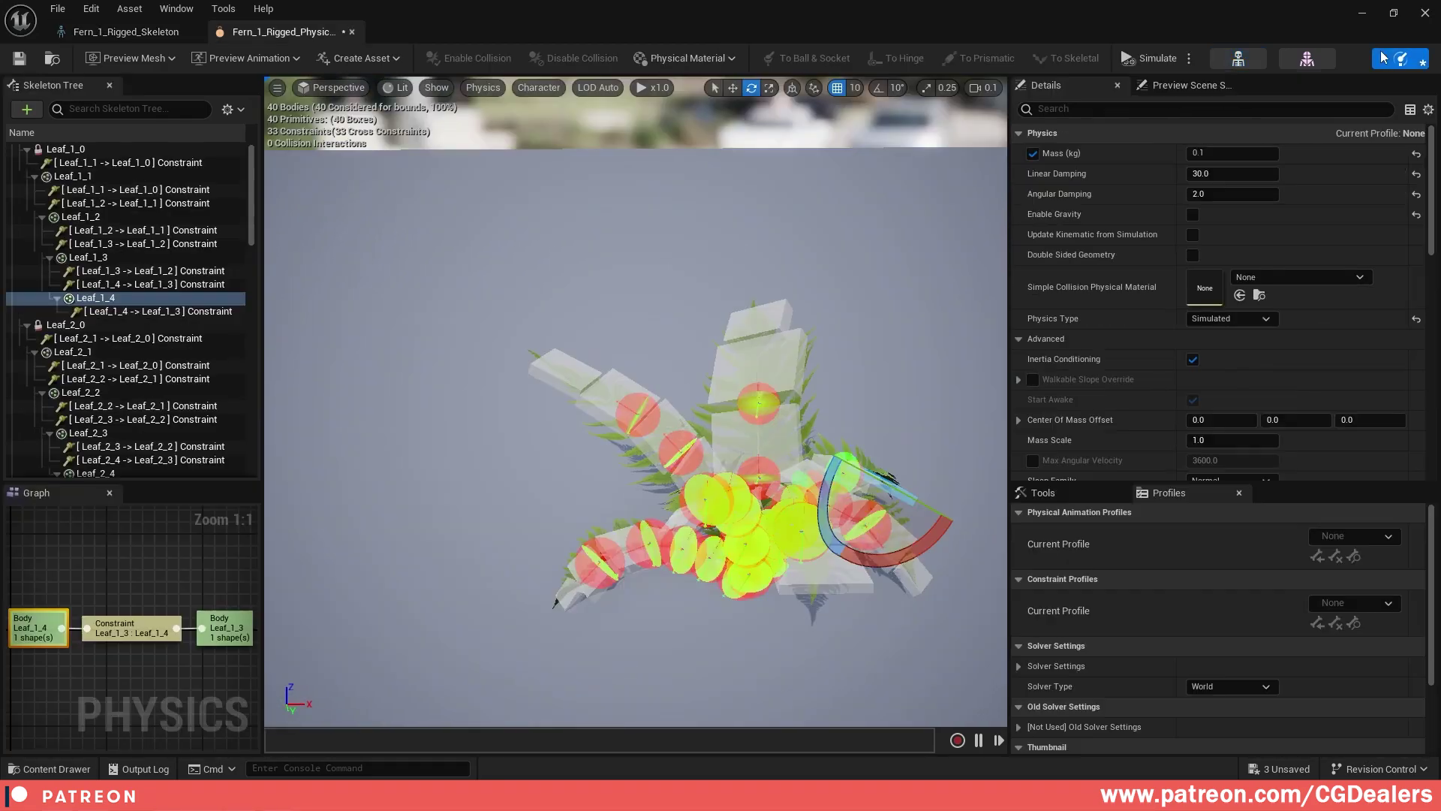
click(94, 311)
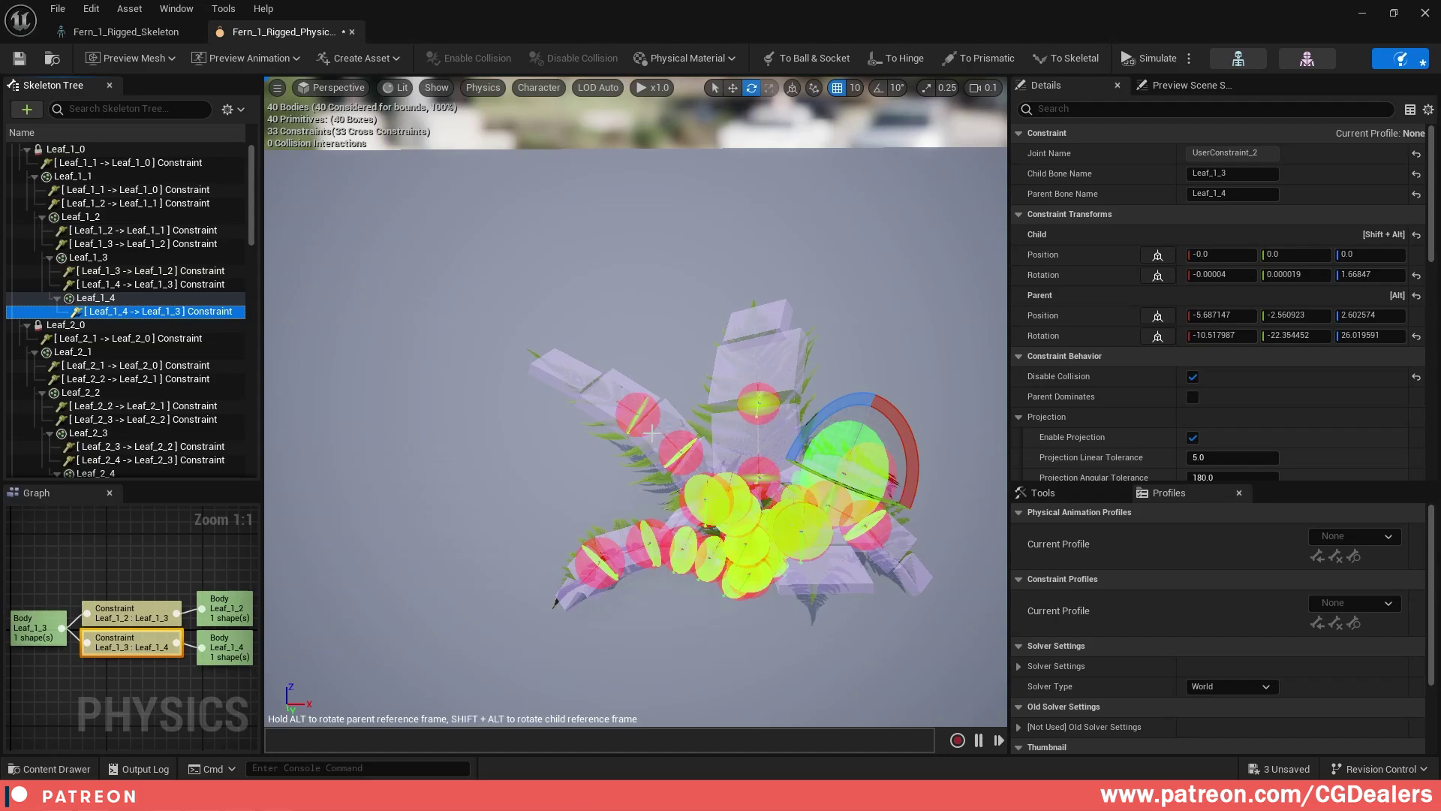
- Return to the L_Test level and show the Lady_Fern_wdvlditia folder under Megascans 3D_Plants in an enlarged content browser
click(1363, 14)
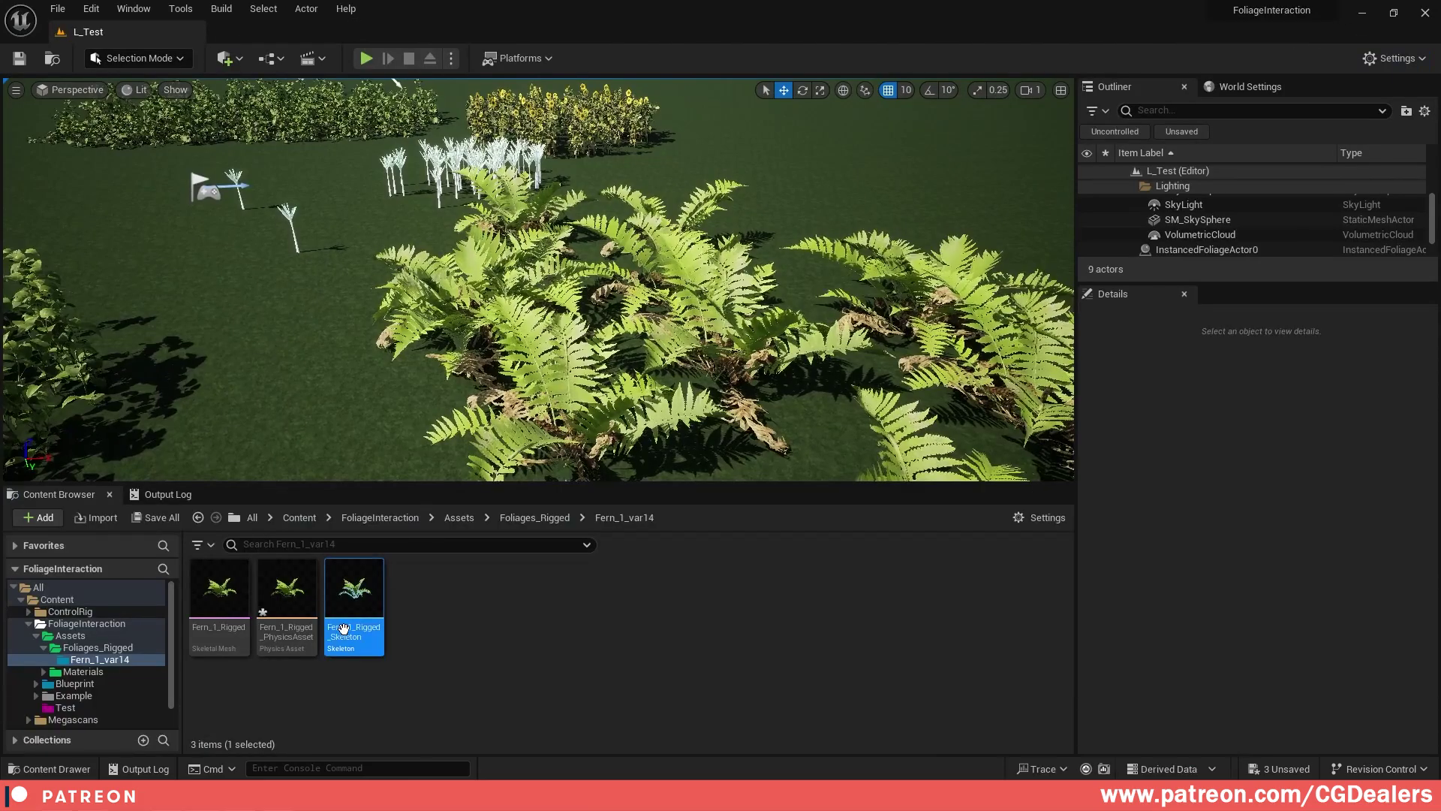
click(36, 636)
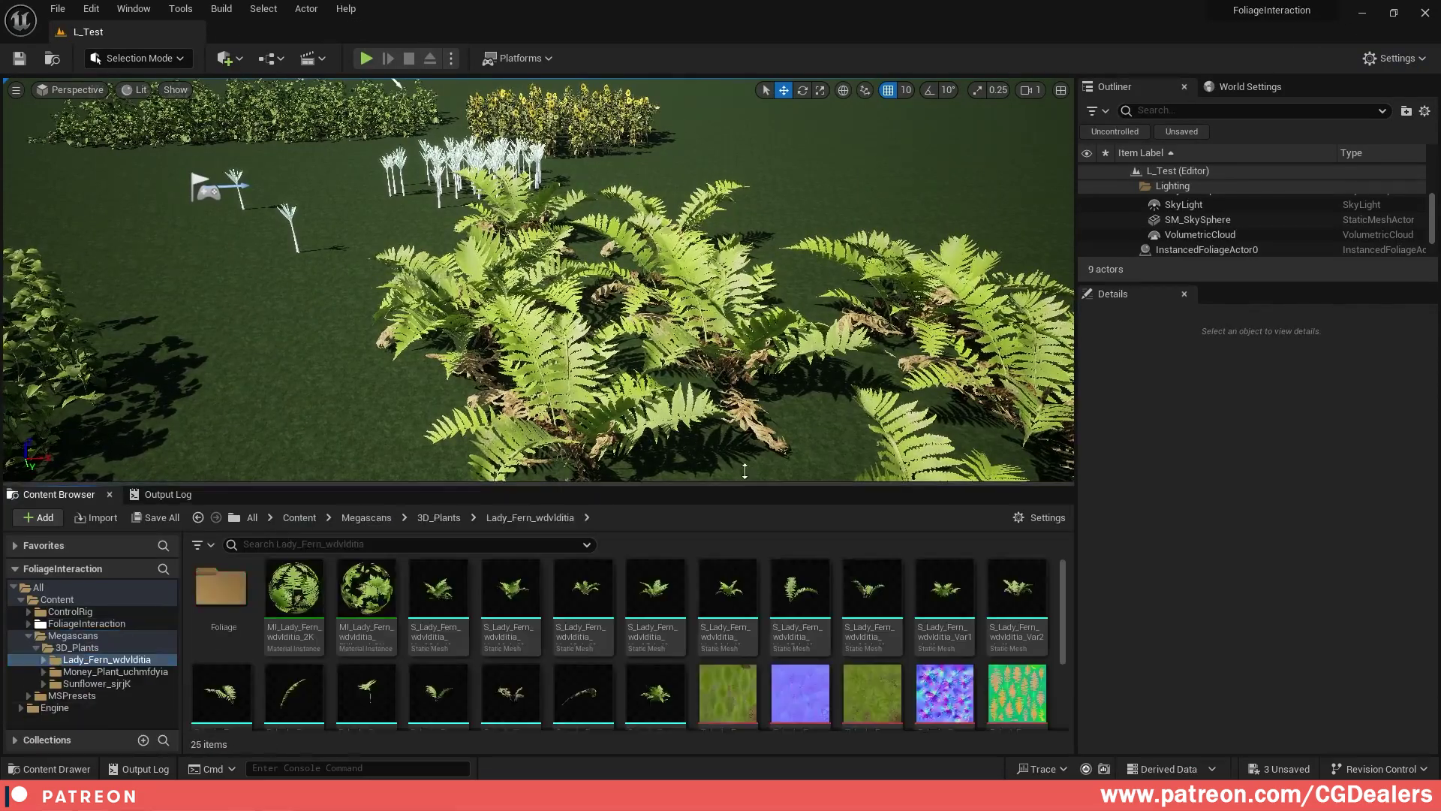
drag(745, 483, 750, 424)
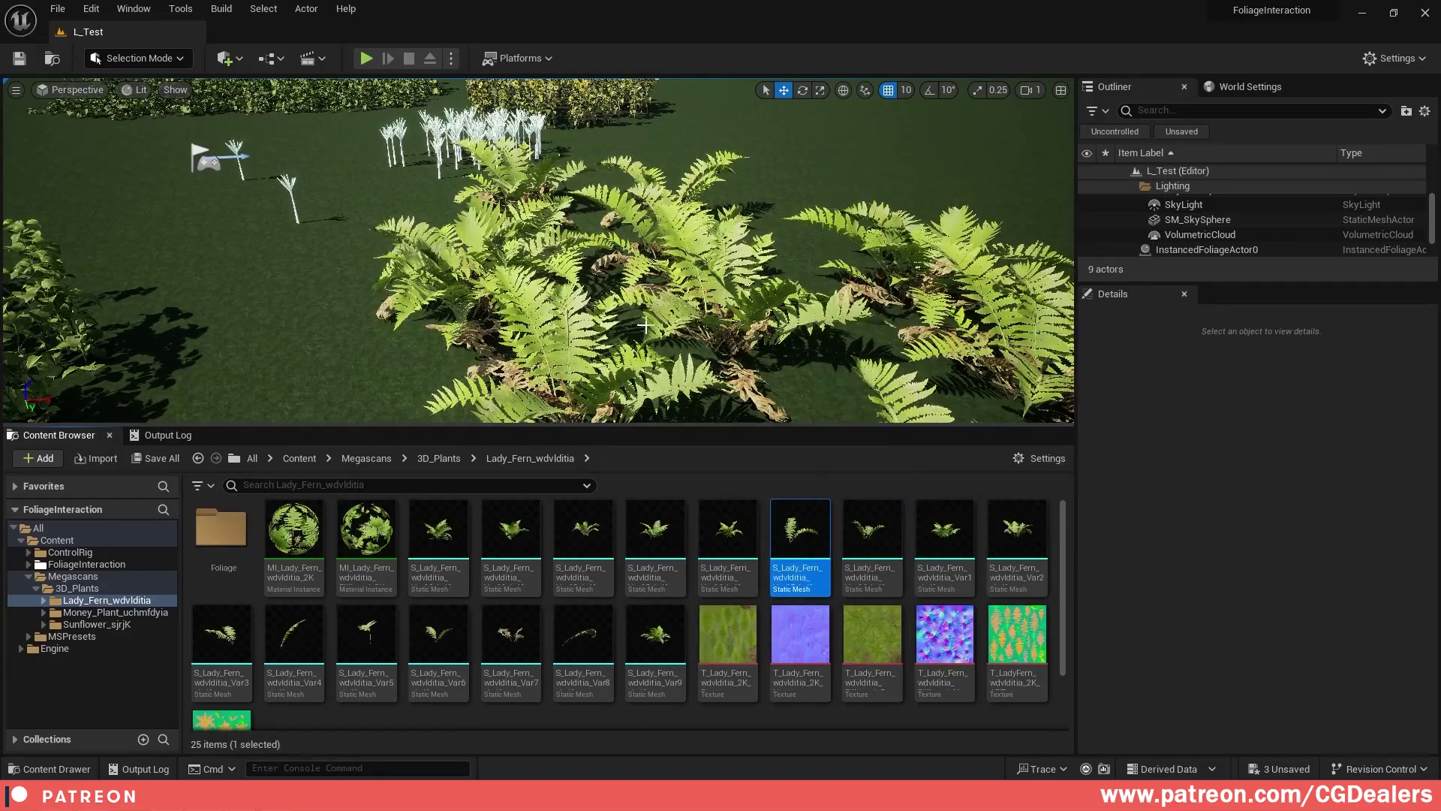
- Export the S_Lady_Fern_wdvlditia_Var15_lod1 static mesh as an FBX file into the FoliageInteraction System Maya Work folder
click(792, 523)
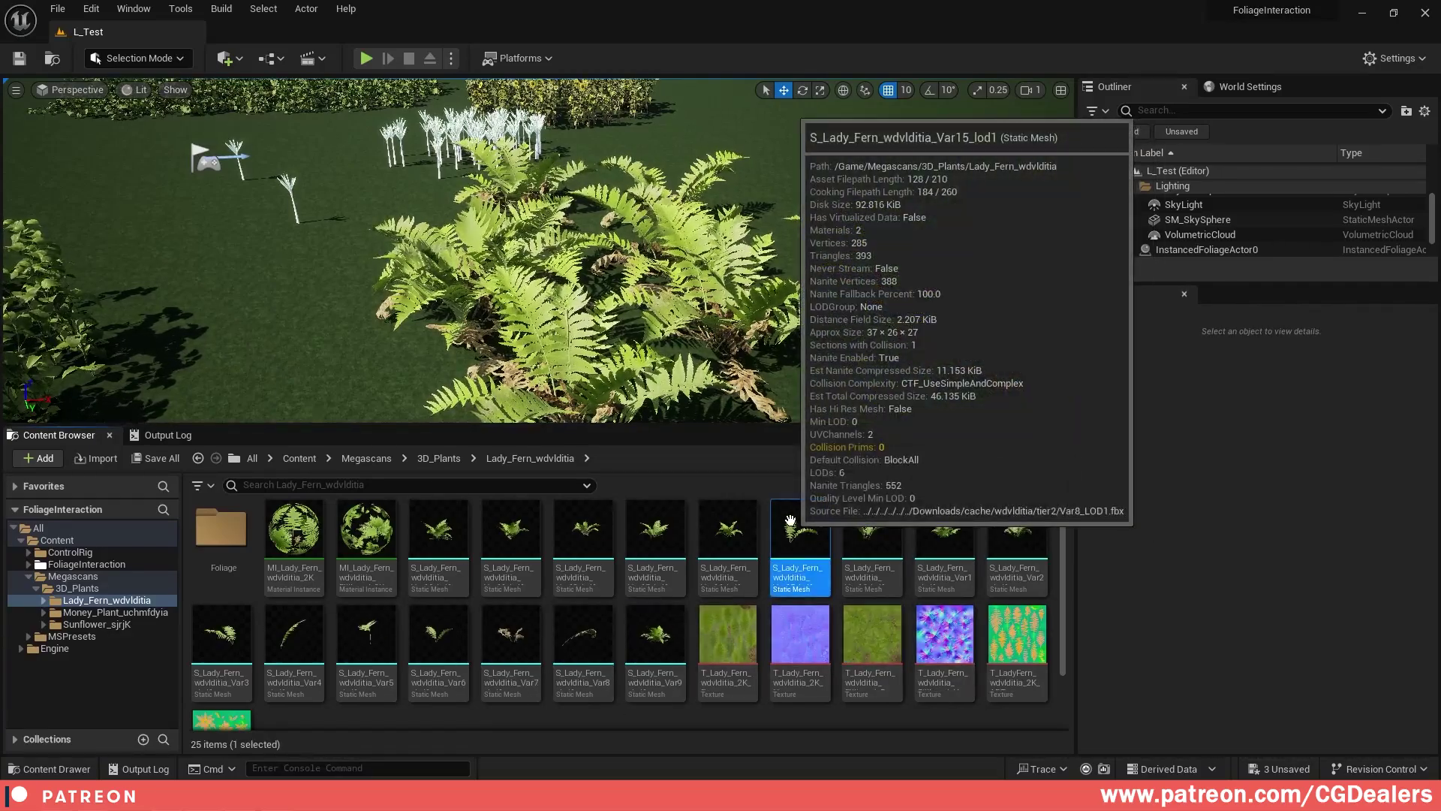
right_click(790, 520)
mouse_move(887, 297)
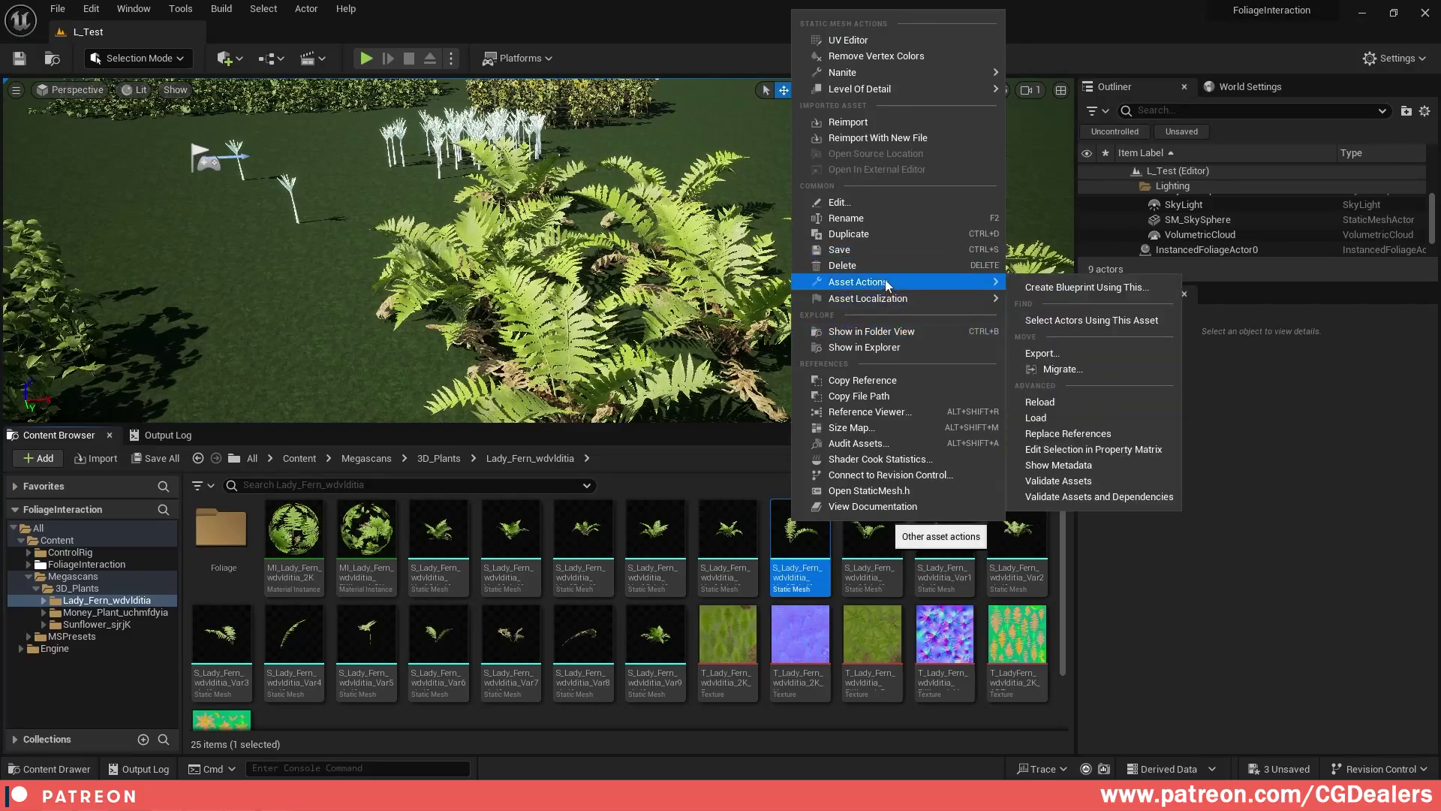
click(1051, 357)
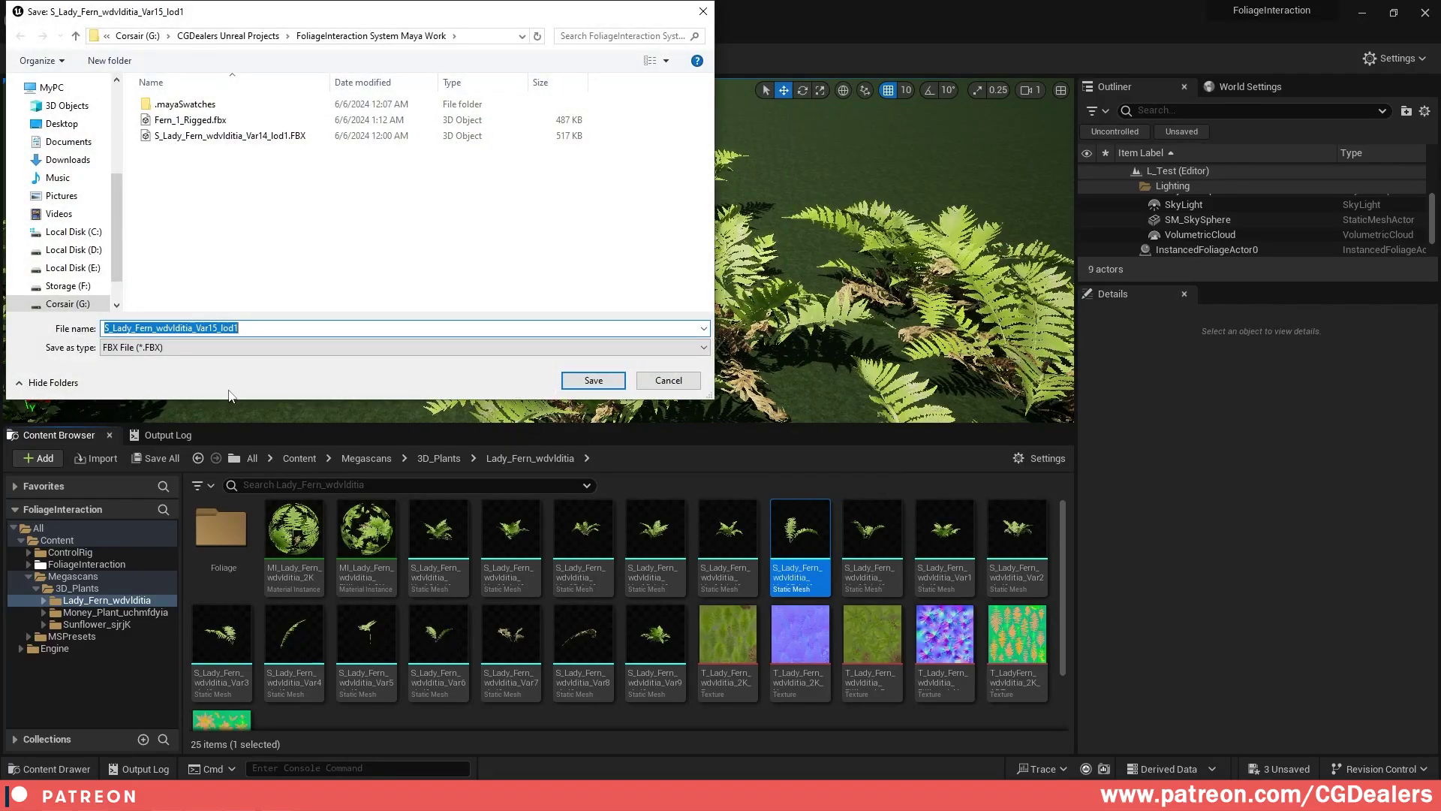
click(248, 327)
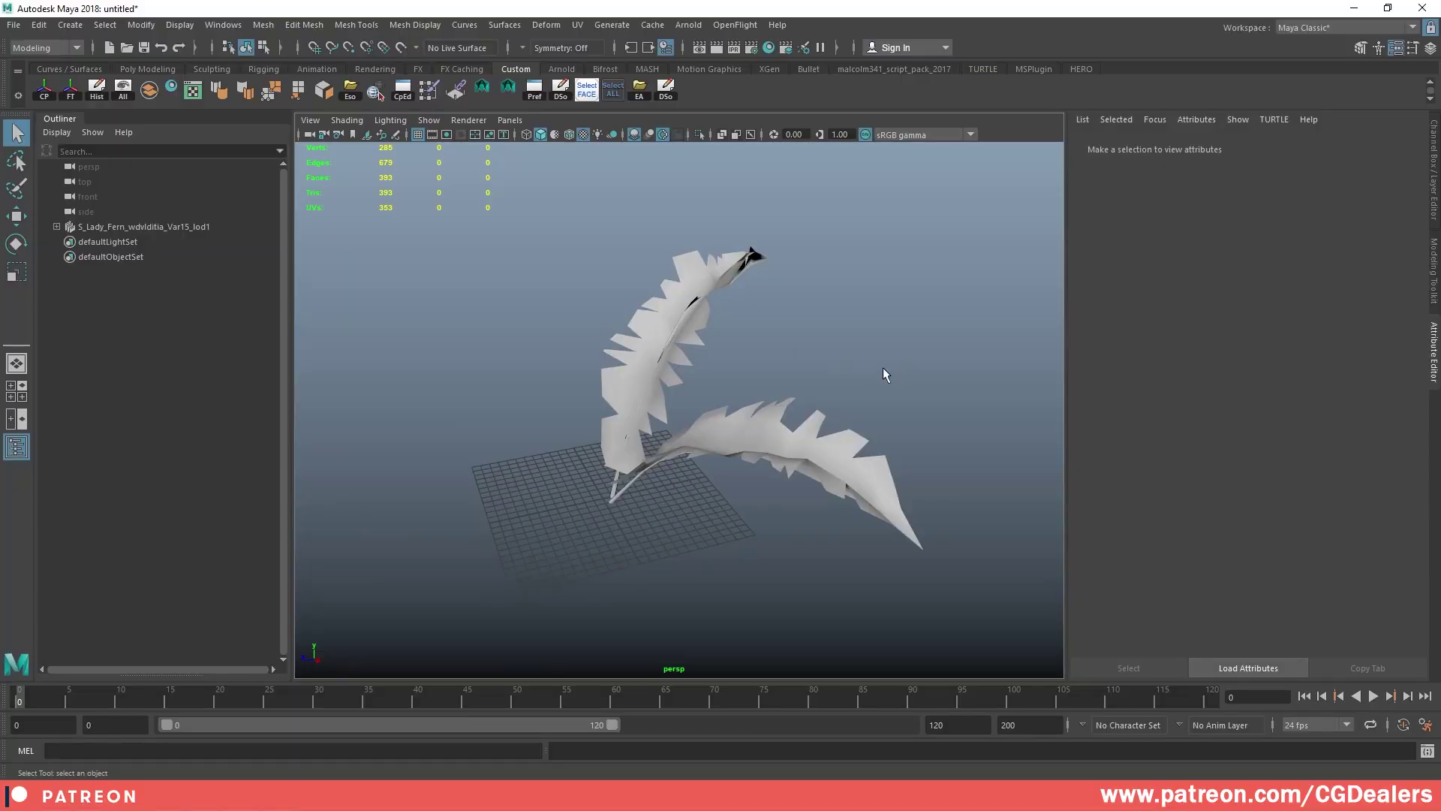
- Switch to Maya with the imported Var15 fern and change the tool set from Modeling to Rigging
alt+drag(882, 367, 824, 367)
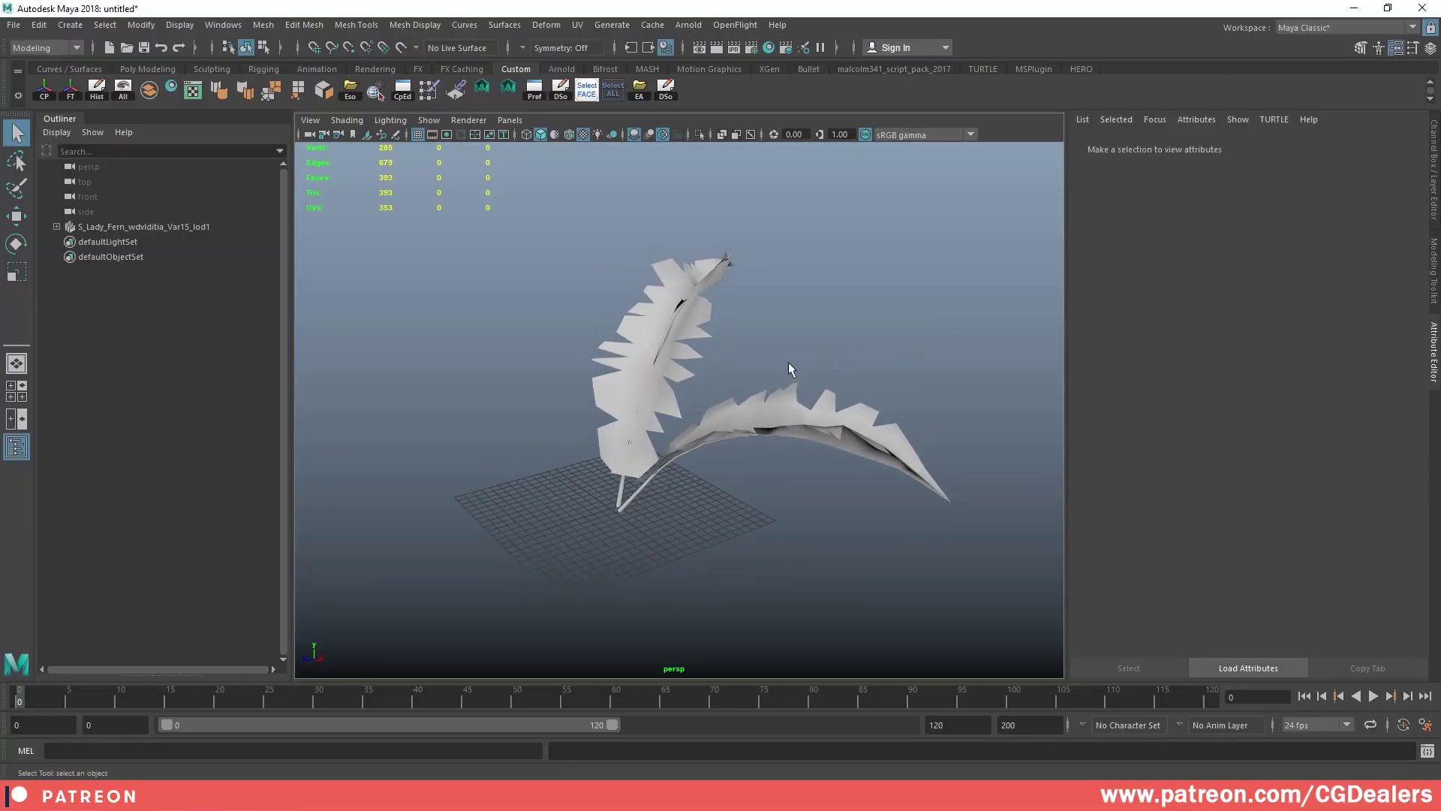
click(45, 47)
click(34, 75)
- Create a joint at the base of the fern's stems and move it to about X 0.223, Y 0, Z -0.409
click(286, 25)
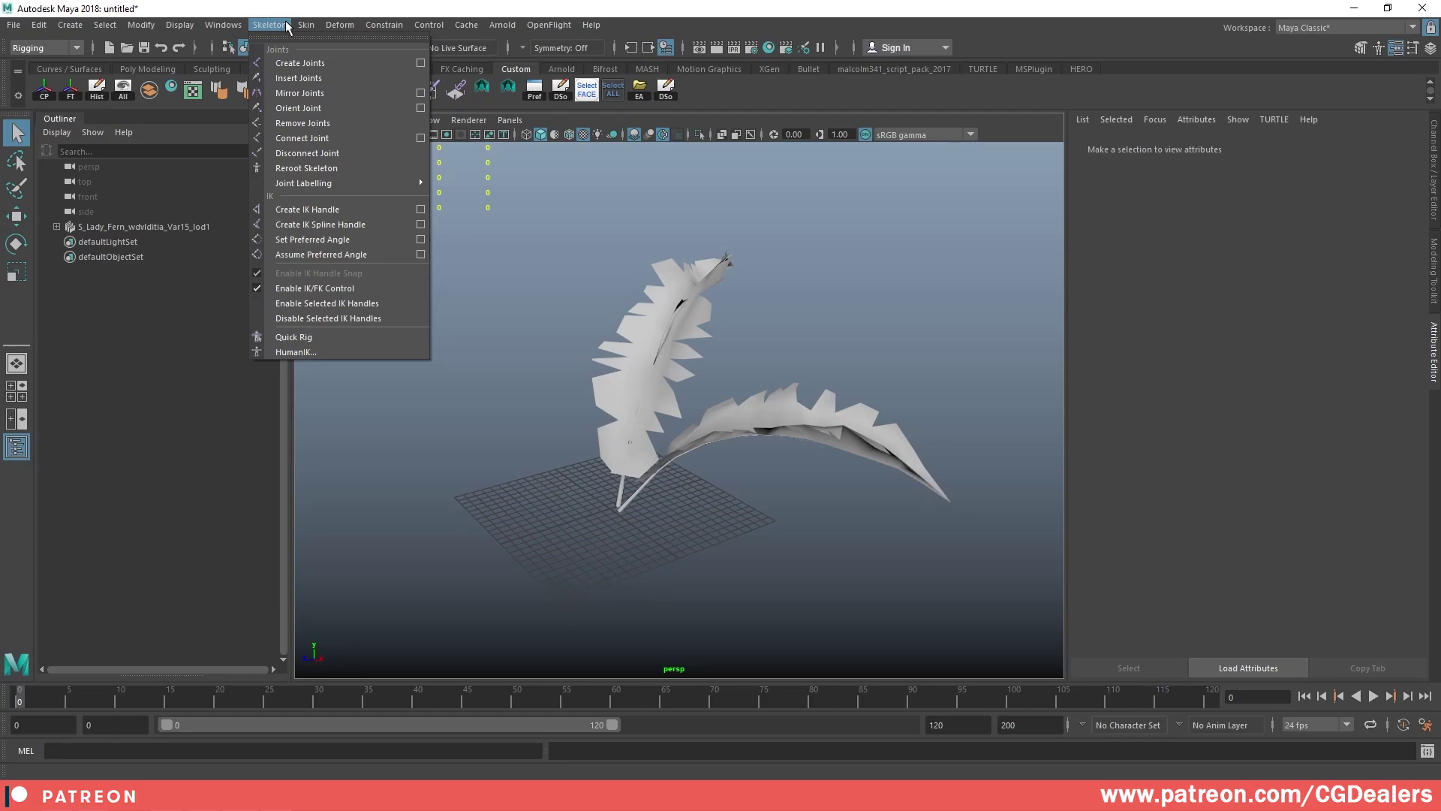
click(285, 25)
click(285, 25)
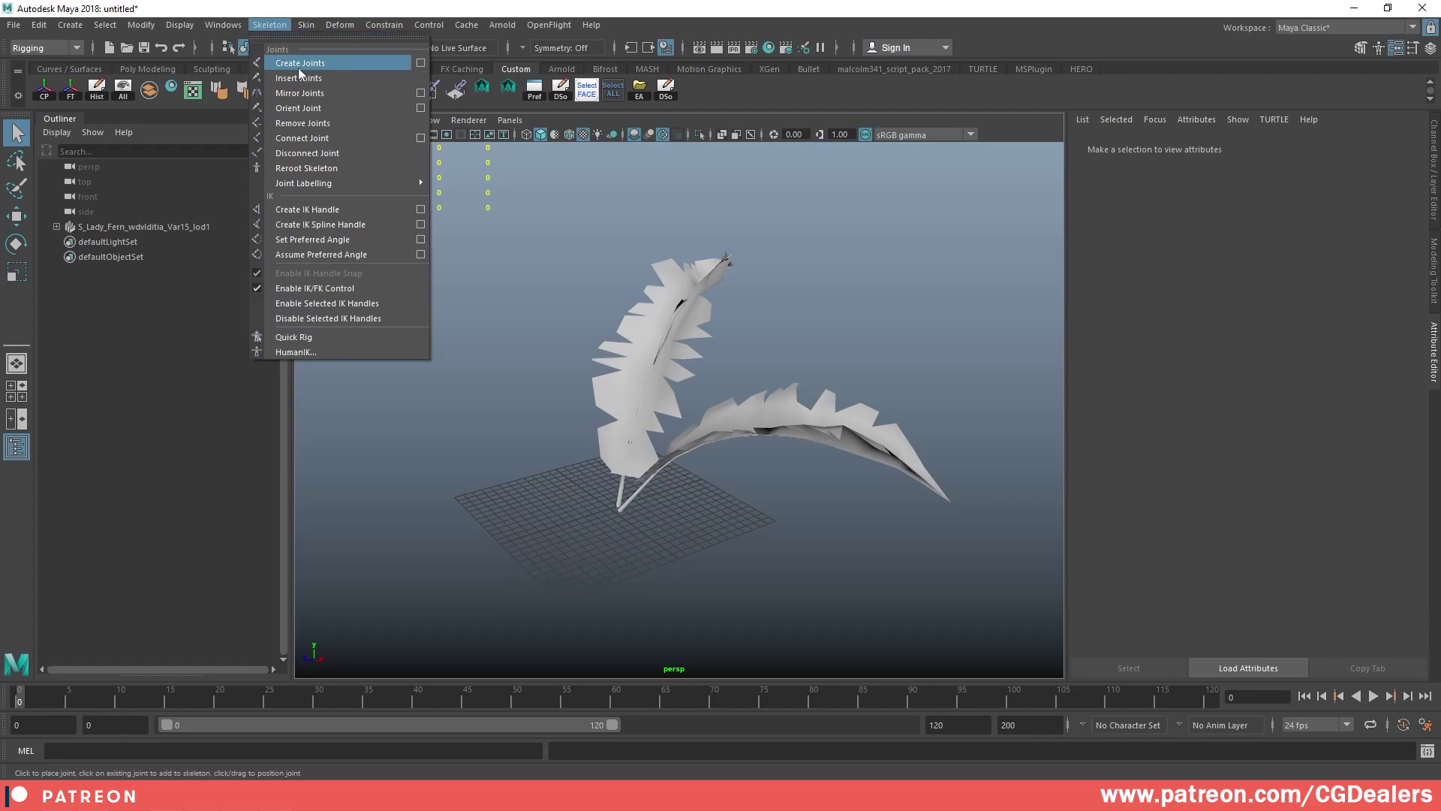
click(300, 63)
scroll(601, 472, up, 10)
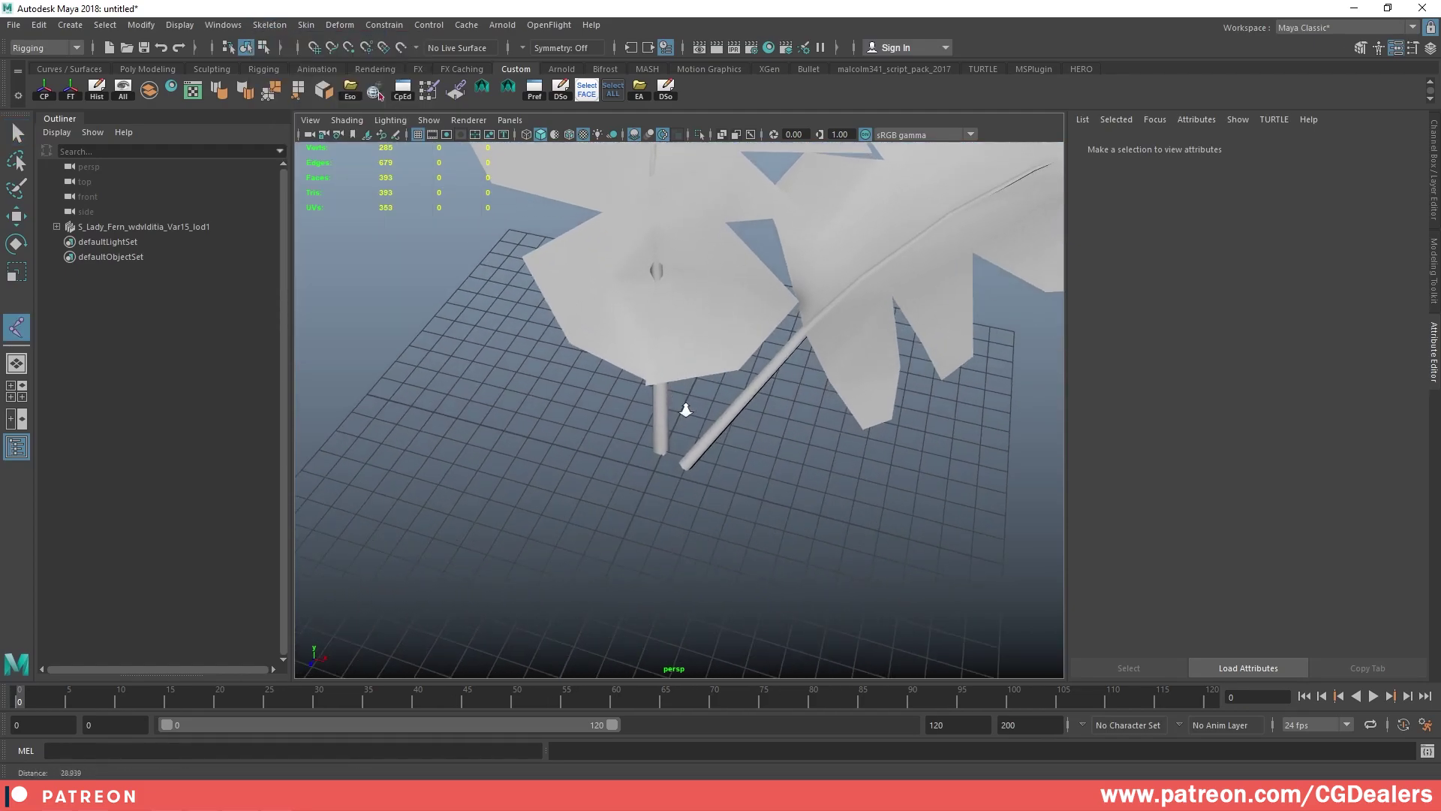
click(641, 507)
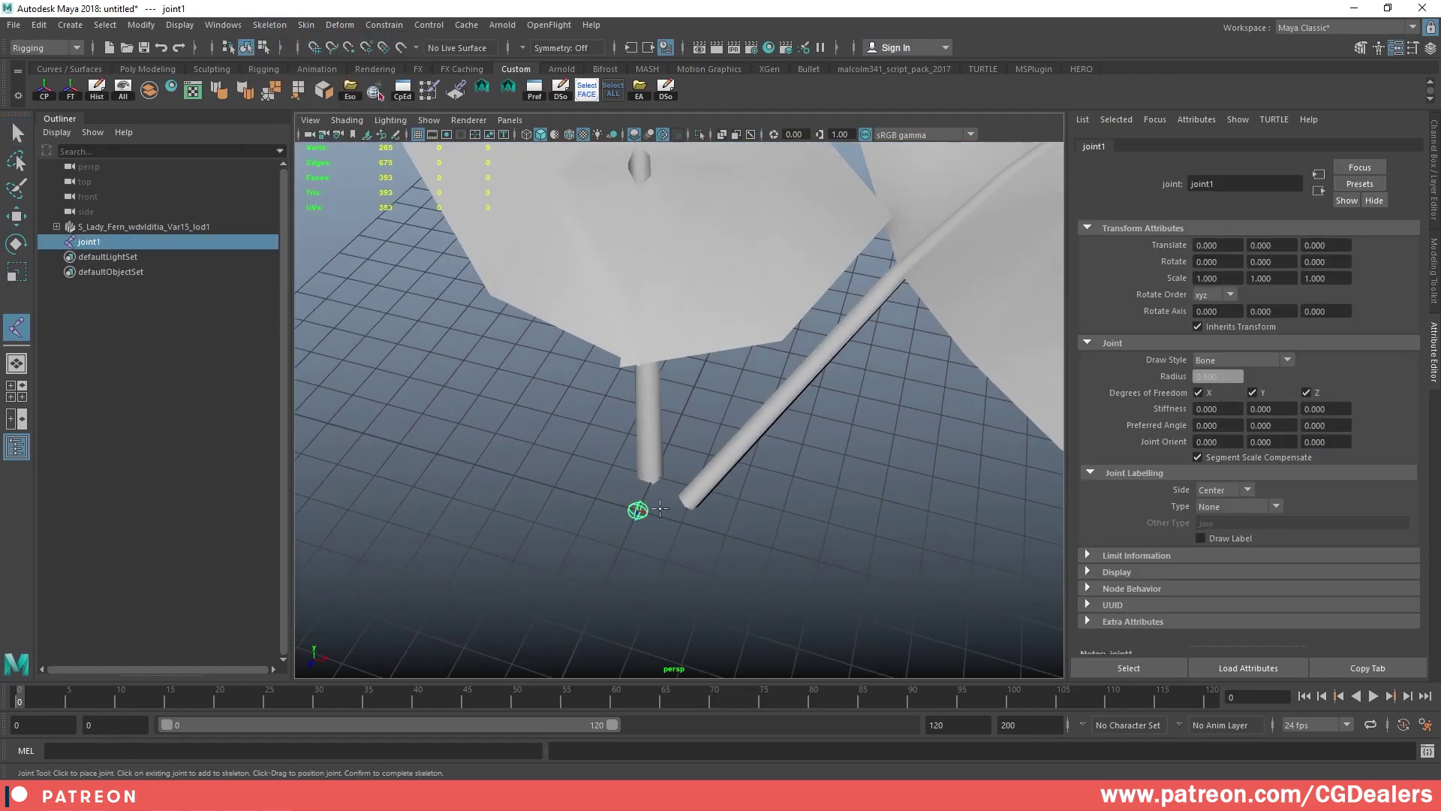
key(w)
drag(626, 552, 716, 516)
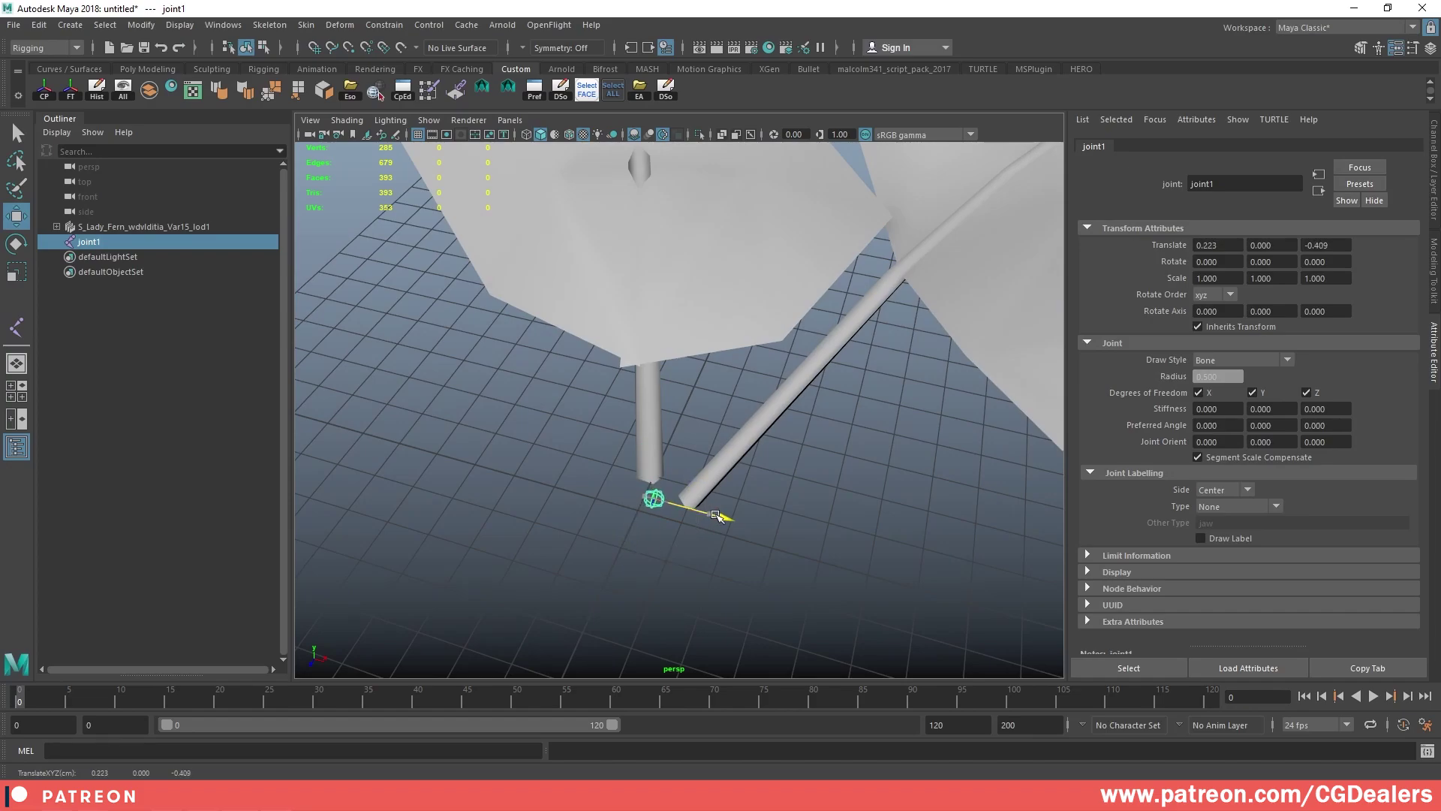
- Rename the base joint as Root
double_click(124, 258)
double_click(126, 244)
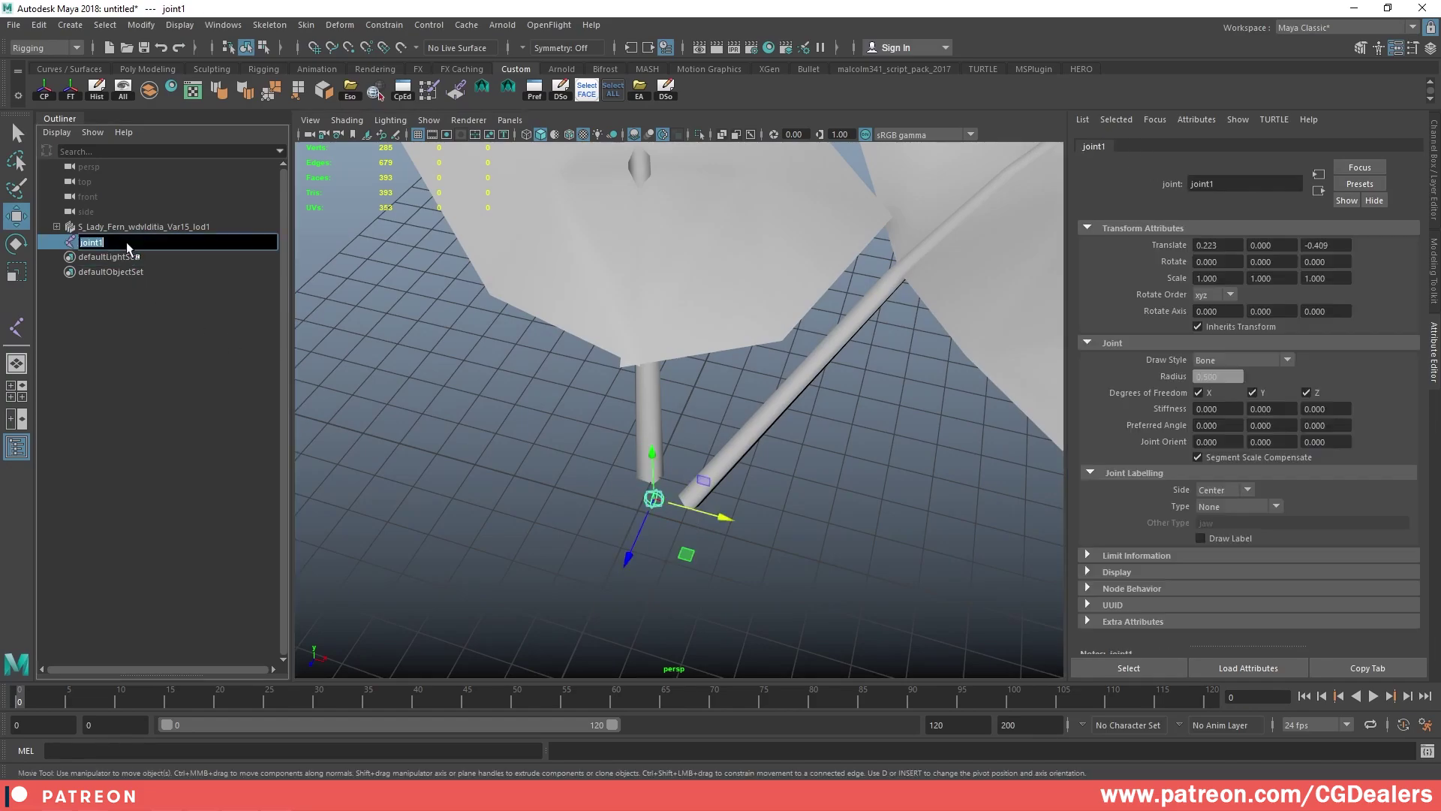
key(Return)
- Switch to wireframe display and place a child joint of Root on the first leaf's stem where its blade begins
alt+drag(466, 353, 889, 481)
drag(788, 462, 764, 327)
key(g)
click(735, 480)
key(4)
click(764, 327)
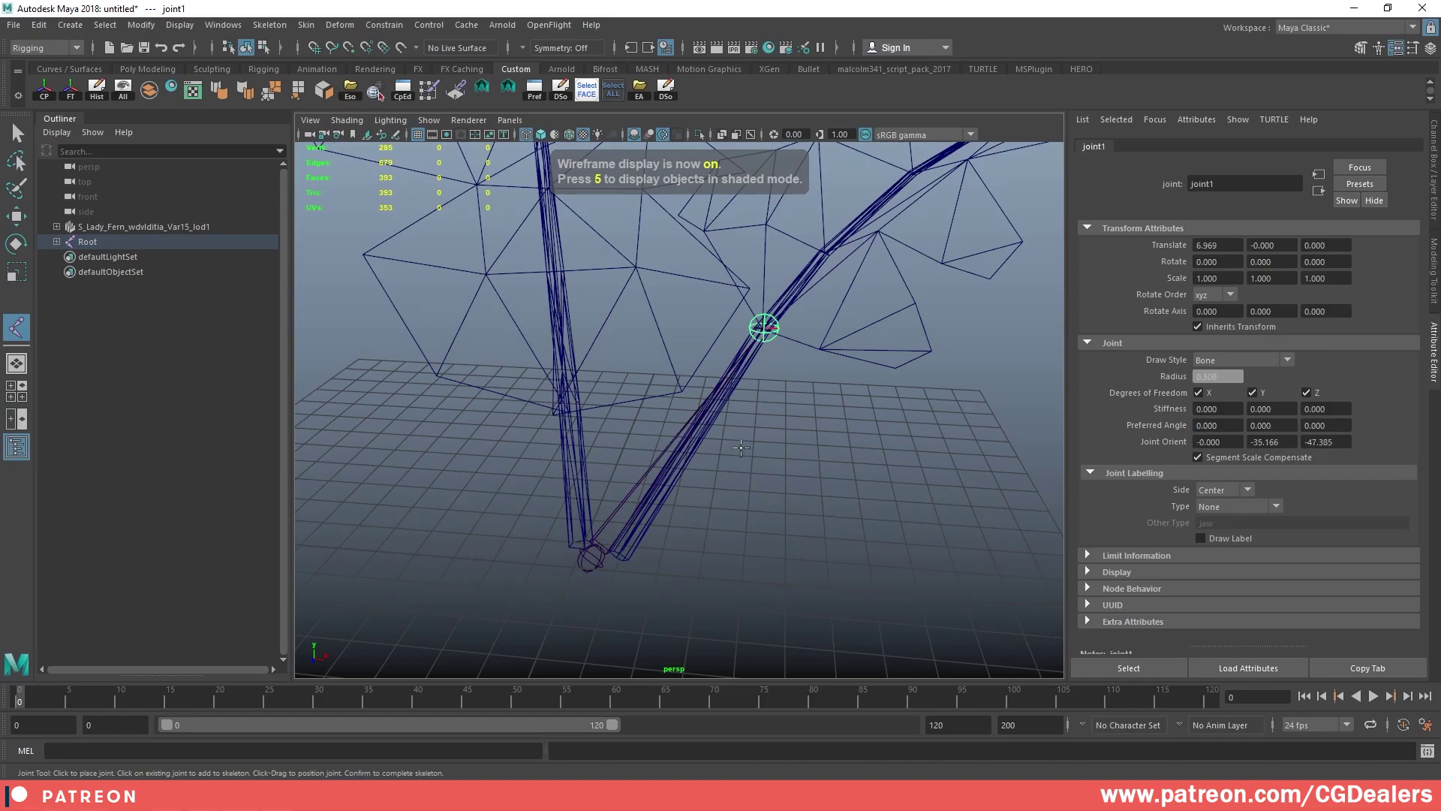
- Place four more joints along the first leaf's midrib toward its tip and finish the joint chain
alt+drag(741, 448, 579, 531)
alt+drag(725, 317, 794, 357)
alt+middle_drag(795, 358, 725, 445)
mouse_move(725, 444)
alt+mouse_down()
mouse_move(781, 410)
mouse_move(749, 378)
mouse_move(727, 422)
alt+mouse_up()
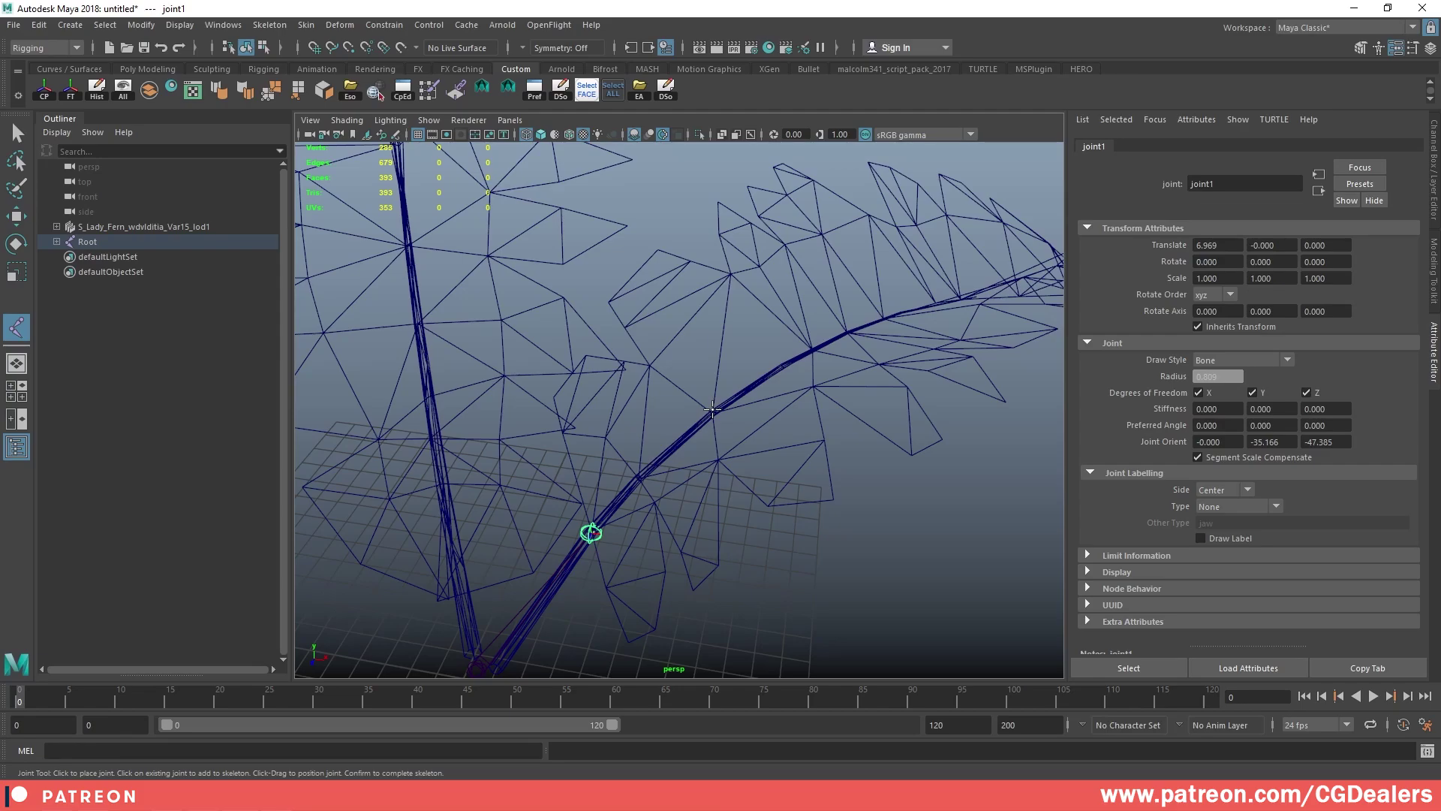
alt+drag(713, 410, 794, 508)
click(686, 443)
click(691, 443)
click(705, 443)
click(809, 527)
key(w)
- Bring the whole fern into view and expand the Root joint's hierarchy in the outliner
alt+right_drag(810, 527, 480, 412)
alt+drag(480, 411, 675, 366)
alt+middle_drag(675, 367, 735, 350)
click(57, 243)
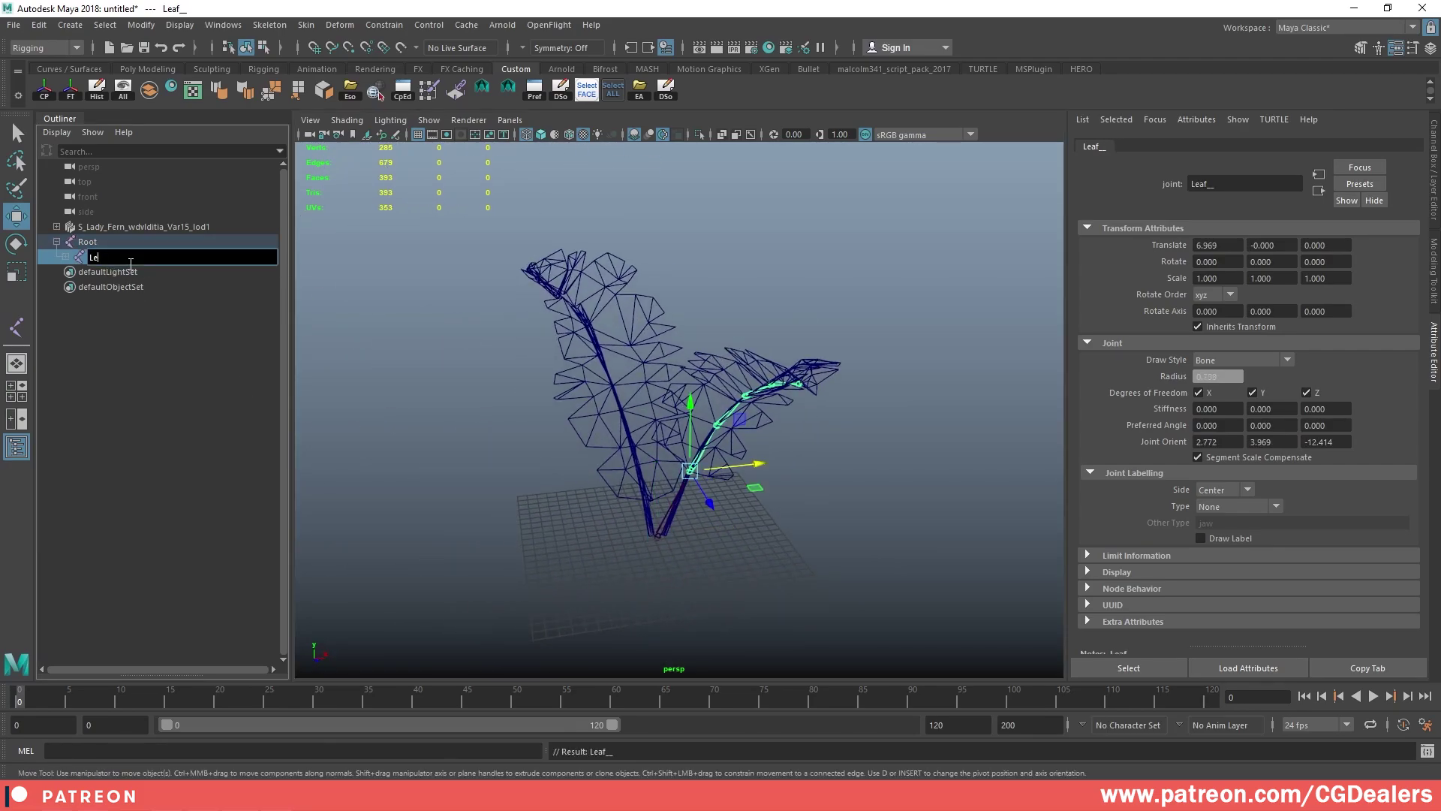
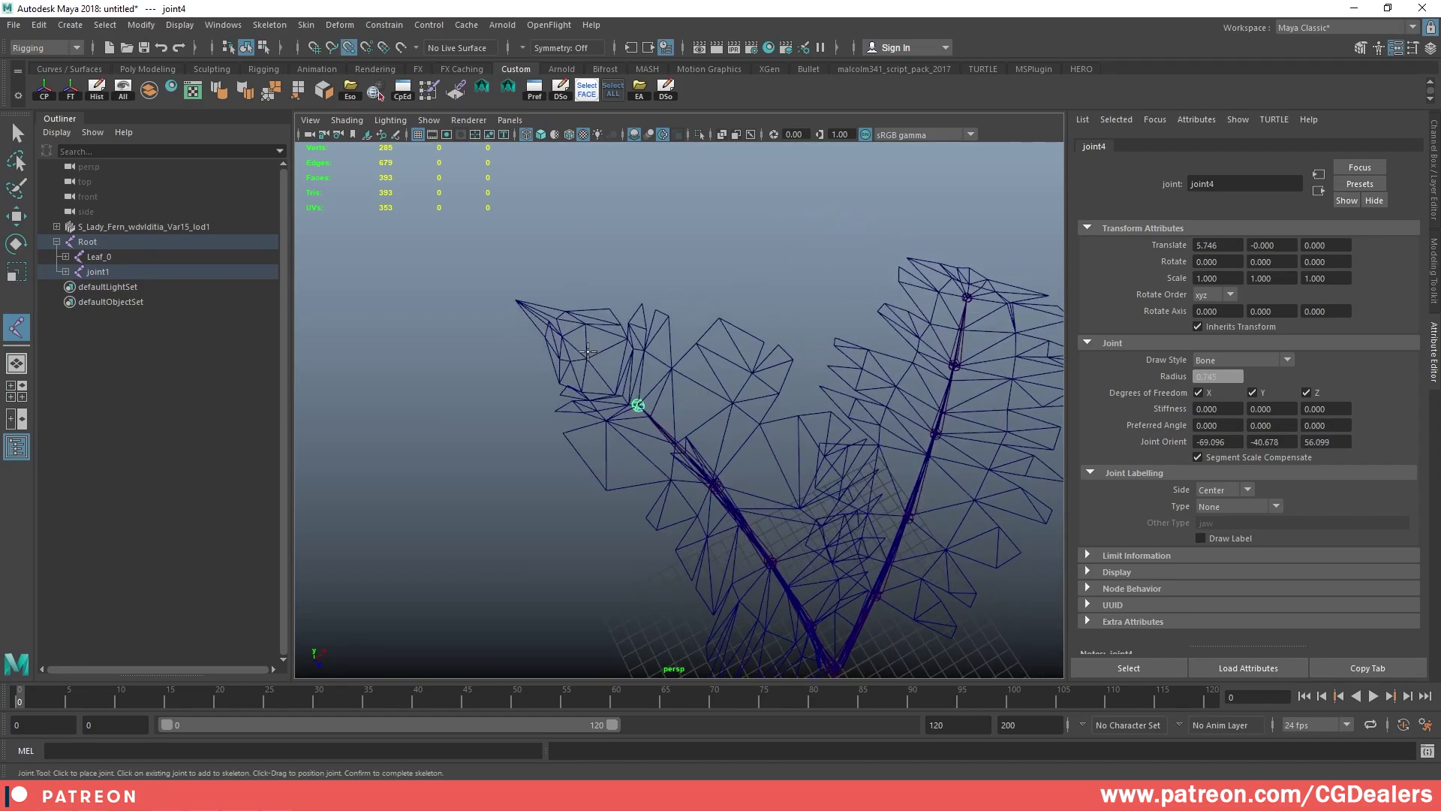
- Finish the second leaf's joint chain and rename its first joint as Leaf_1
key(Return)
key(w)
alt+drag(590, 357, 713, 351)
click(636, 357)
click(636, 358)
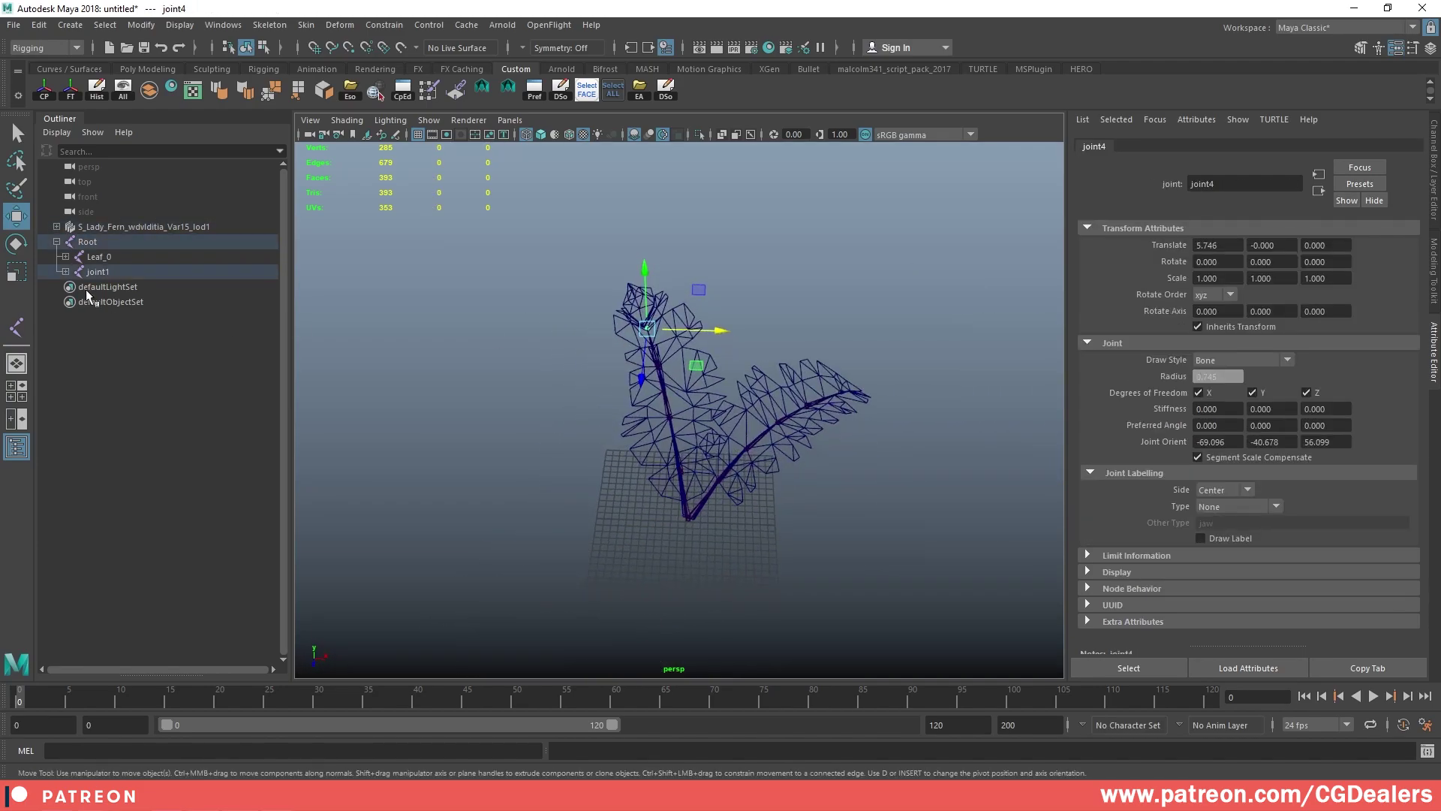
double_click(82, 270)
text(Leaf_1)
key(Return)
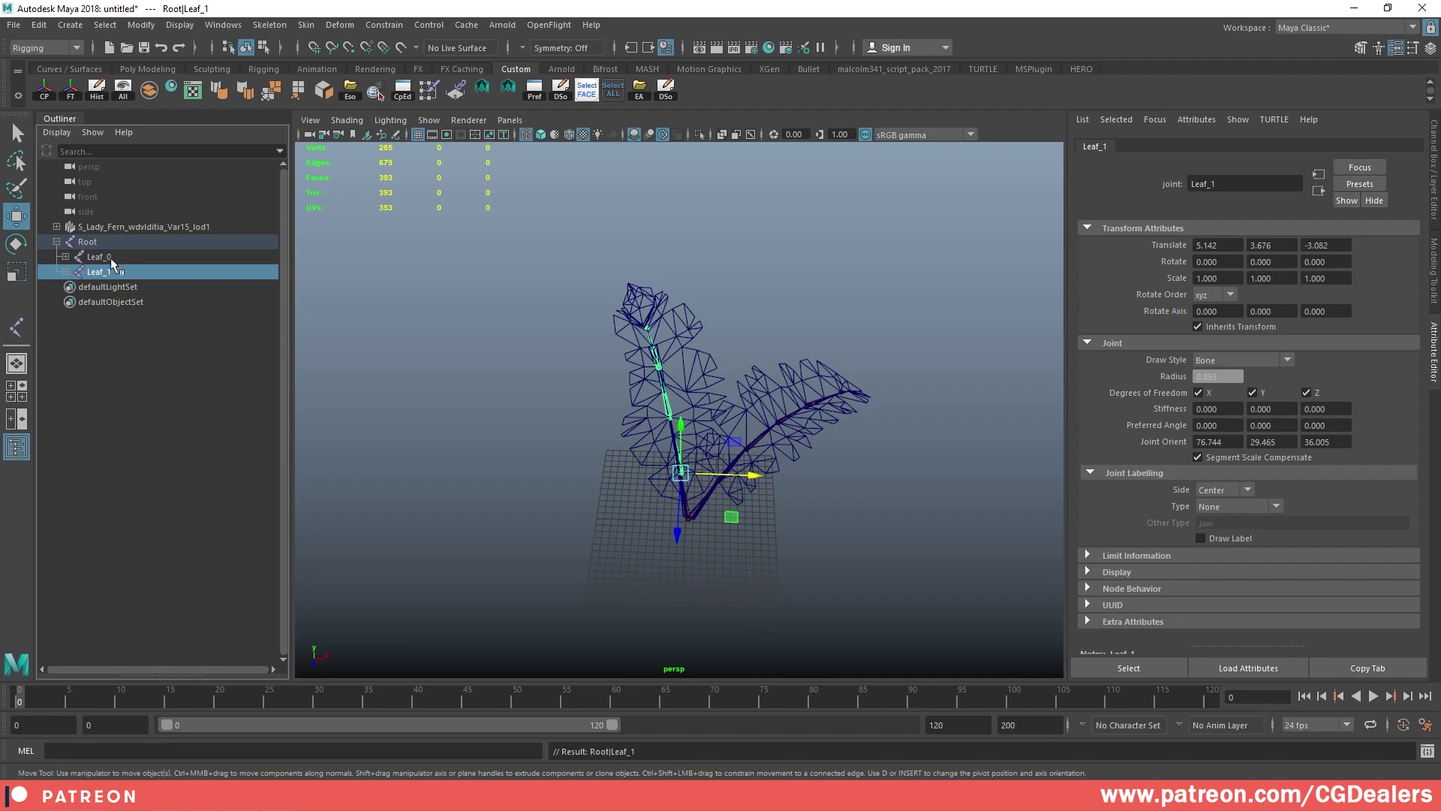
- Expand the first leaf's joint chain, rename its base joint as Leaf_0_0 and copy that name
click(65, 257)
double_click(179, 257)
text(Le)
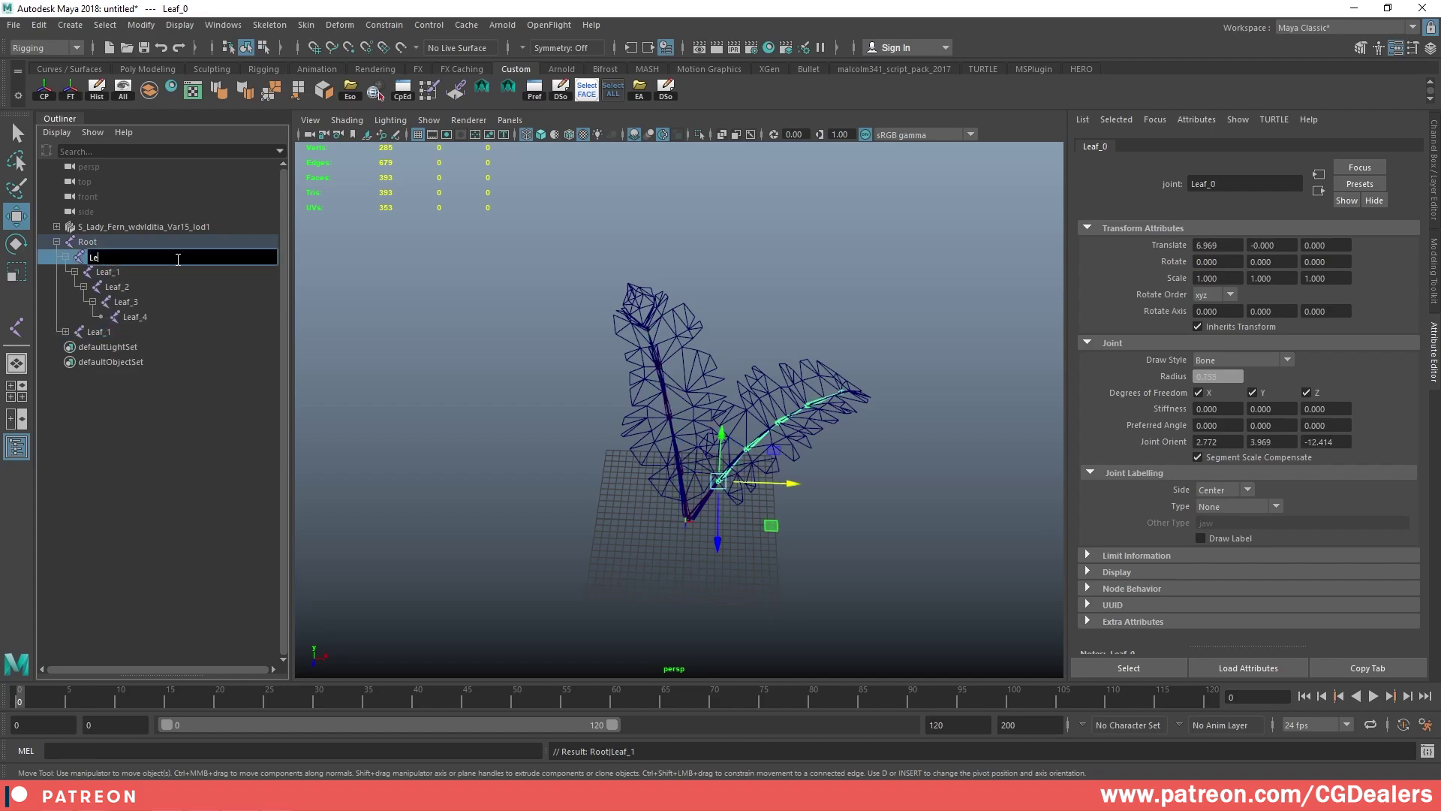
text(af_0_0)
key(ctrl+a)
key(ctrl+c)
key(Return)
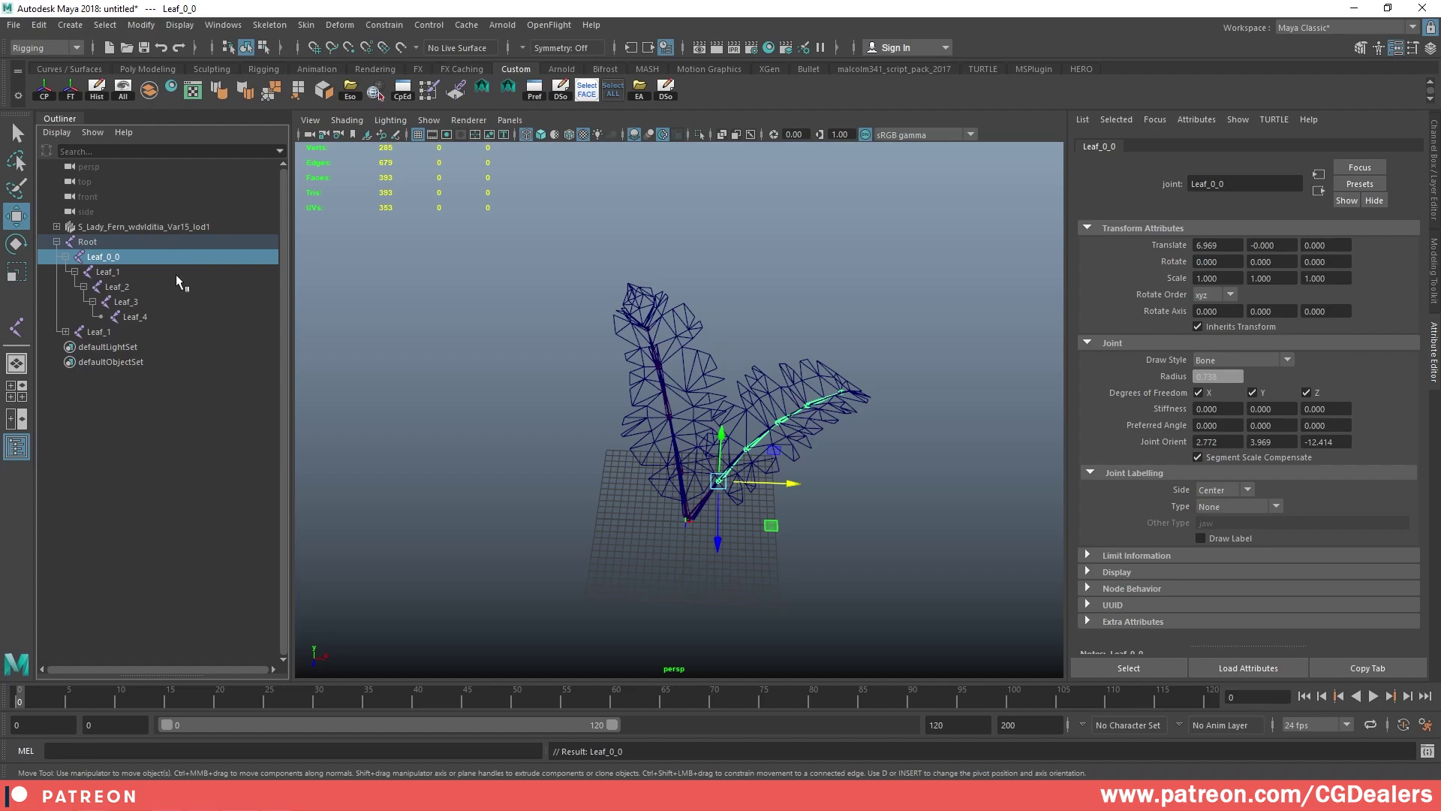
- Rename the first leaf's second and third joints as Leaf_0_1 and Leaf_0_2
double_click(179, 273)
key(ctrl+v)
key(BackSpace)
text(1)
key(Return)
double_click(179, 283)
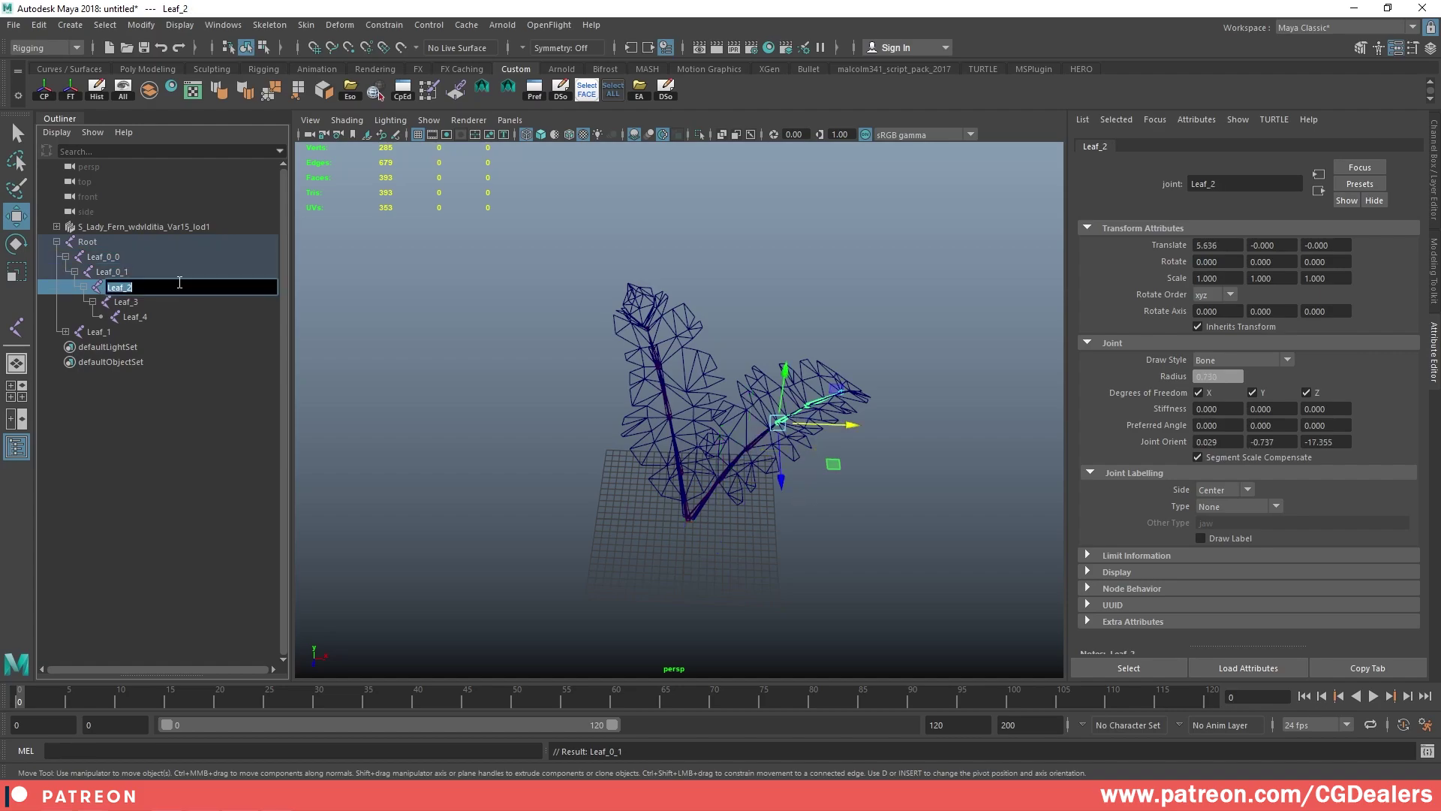
text(Leaf_0_2)
key(Return)
- Rename the last two joints of the first leaf's chain as Leaf_0_4 and Leaf_0_5
double_click(182, 302)
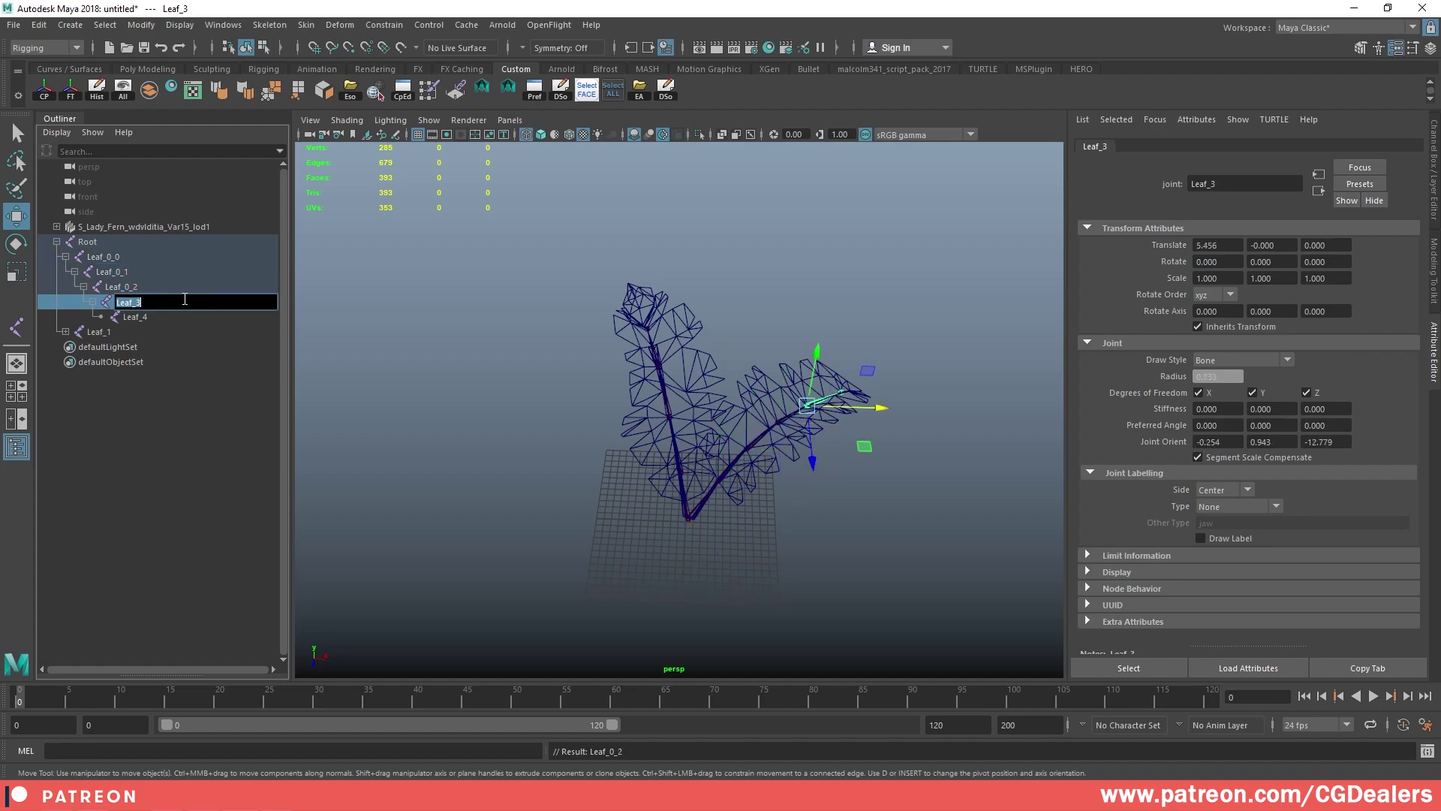
text(Leaf_0_4)
key(Return)
click(194, 317)
double_click(194, 317)
text(Leaf_0_0)
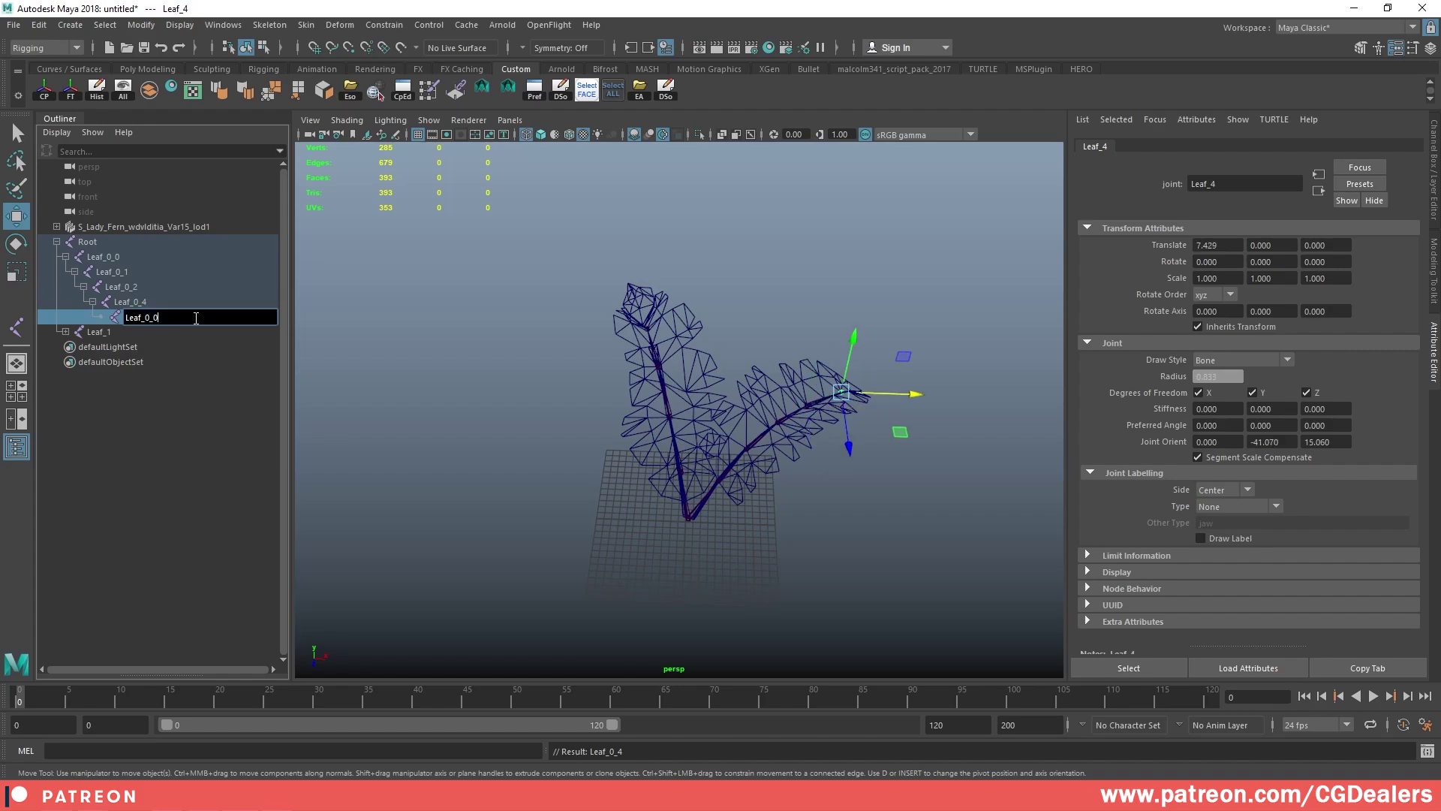
- Expand the second leaf's joint chain and rename its first two joints as Leaf_1_0 and Leaf_1_1
click(65, 331)
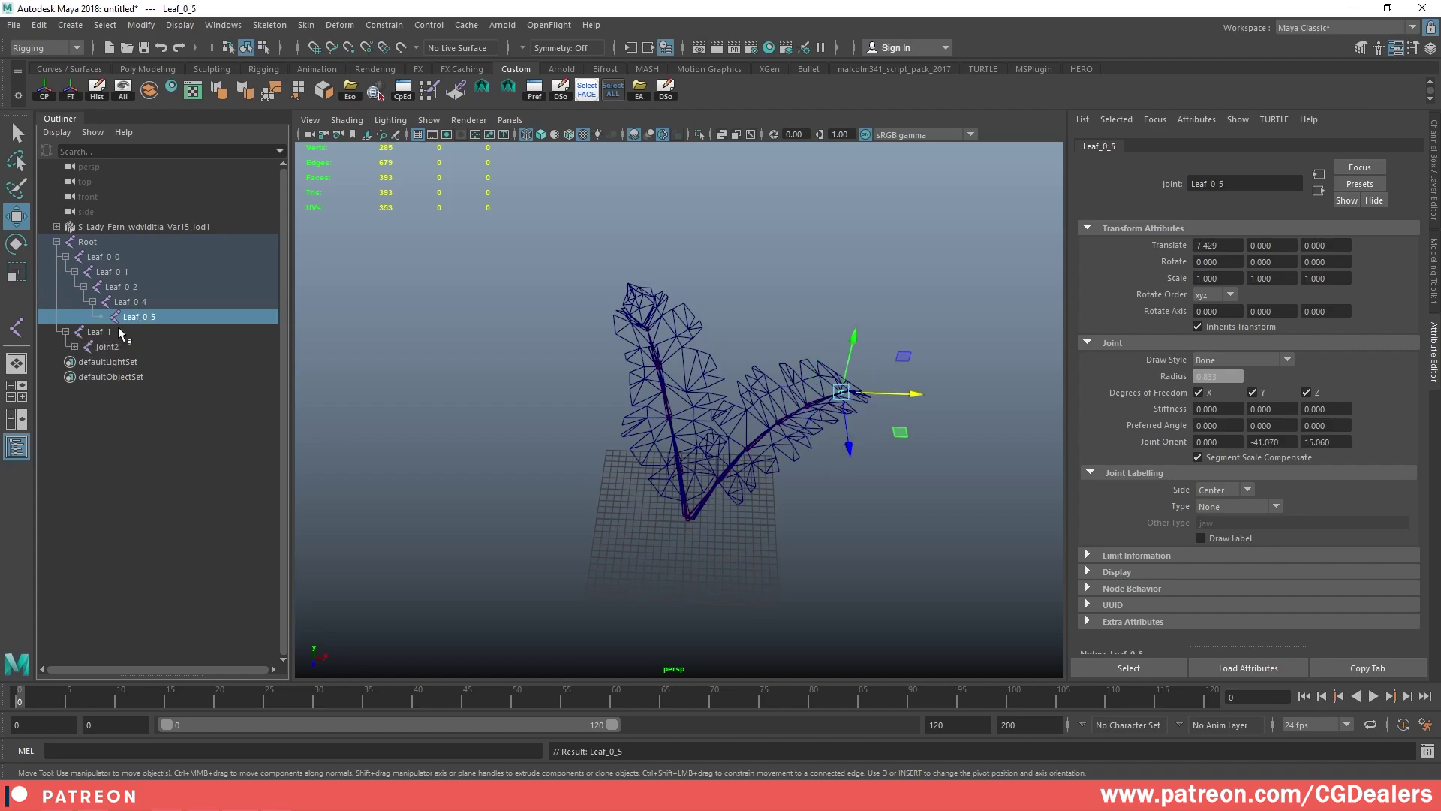
double_click(105, 331)
text(Leaf_0_0)
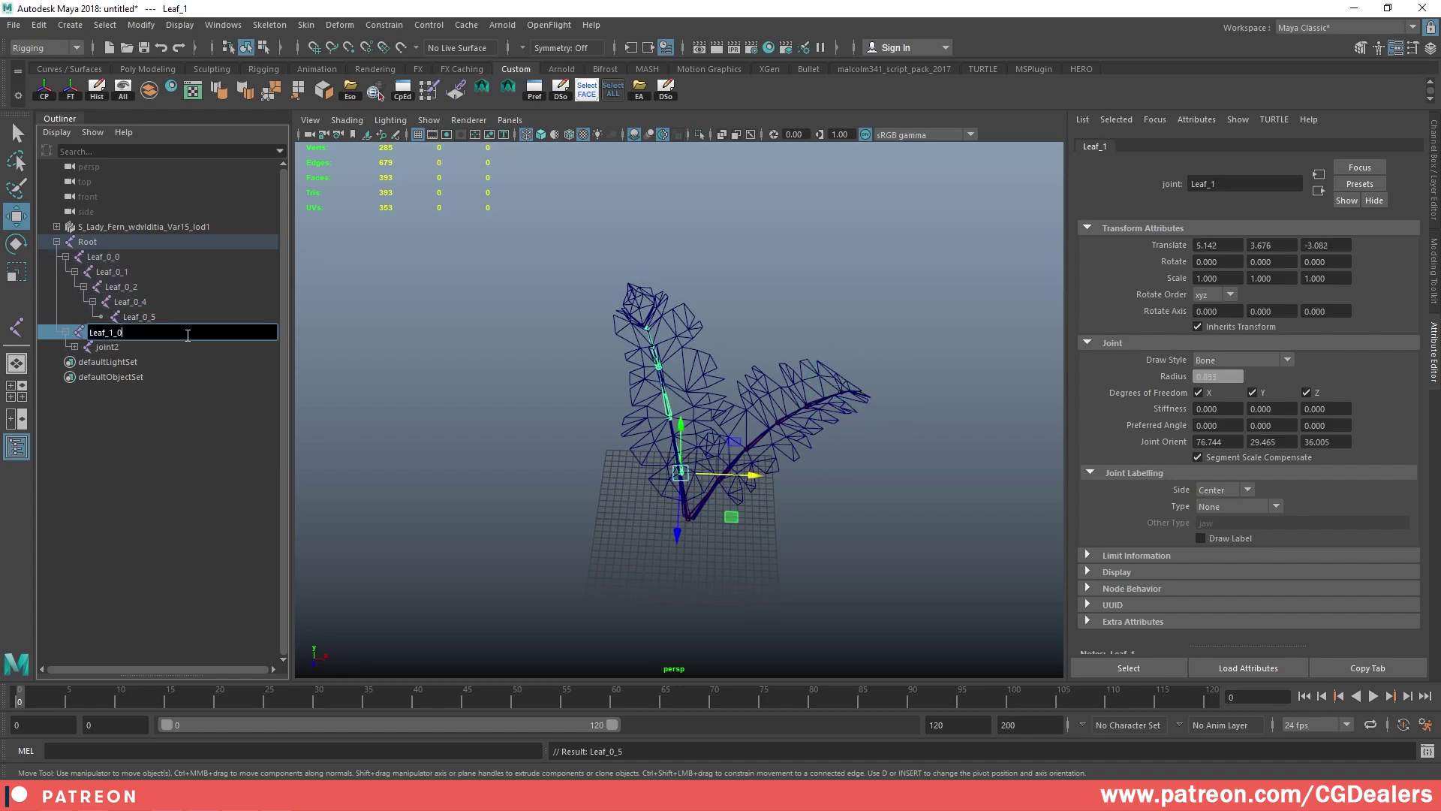
click(74, 346)
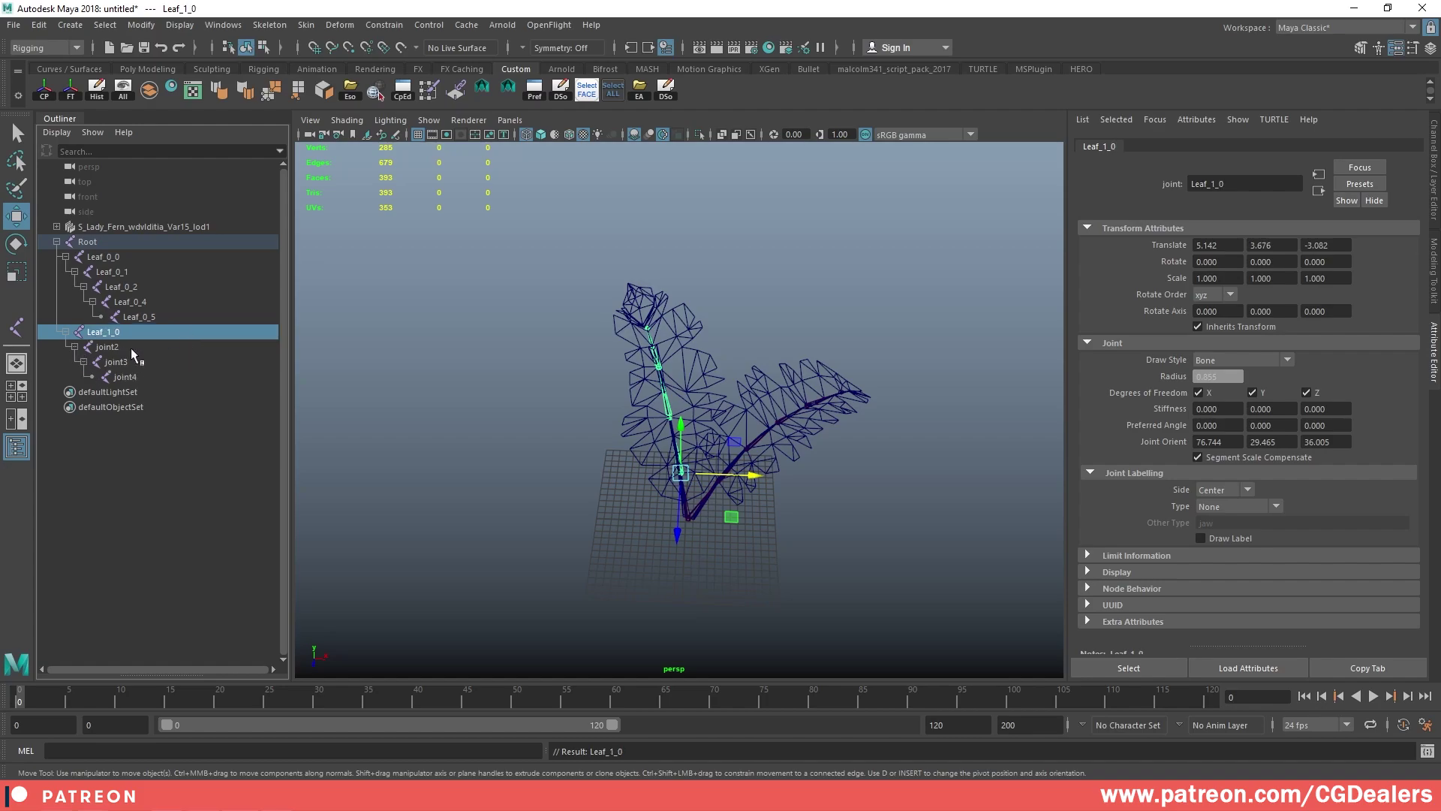
double_click(194, 350)
text(Leaf_1_0)
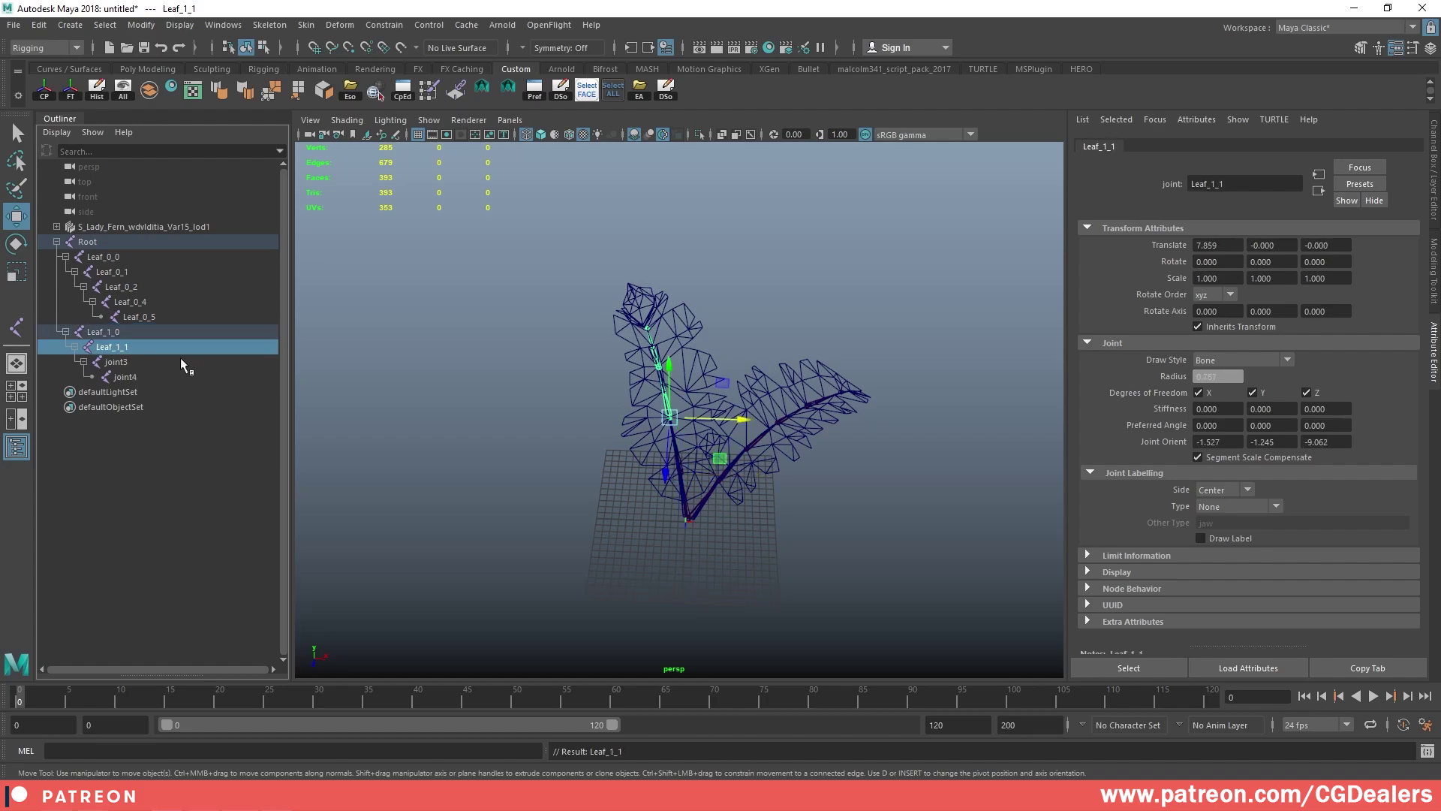
- Rename the second leaf's last two joints as Leaf_1_2 and Leaf_1_3
double_click(170, 363)
text(Leaf_1_2)
key(Return)
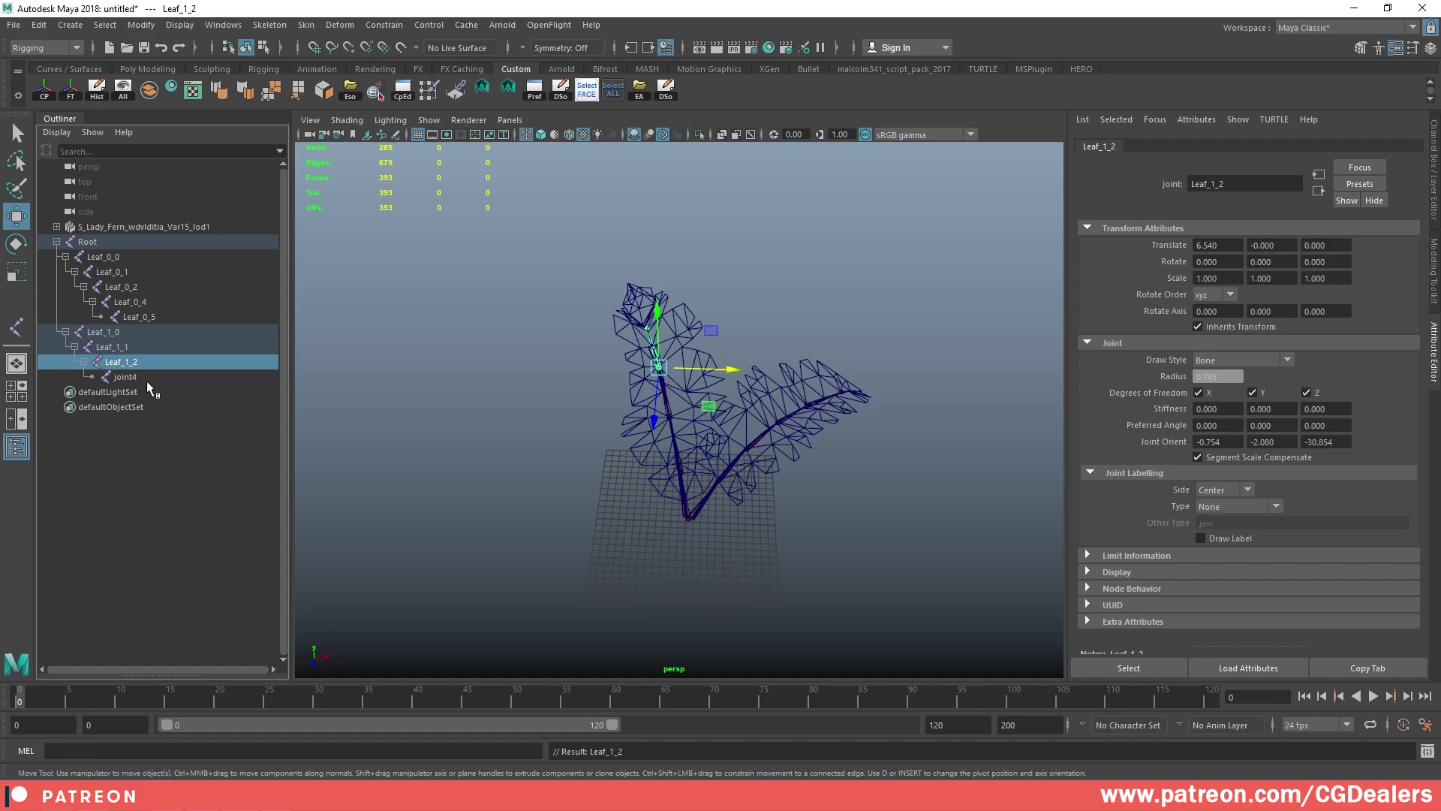
double_click(147, 381)
text(Leaf_1_0)
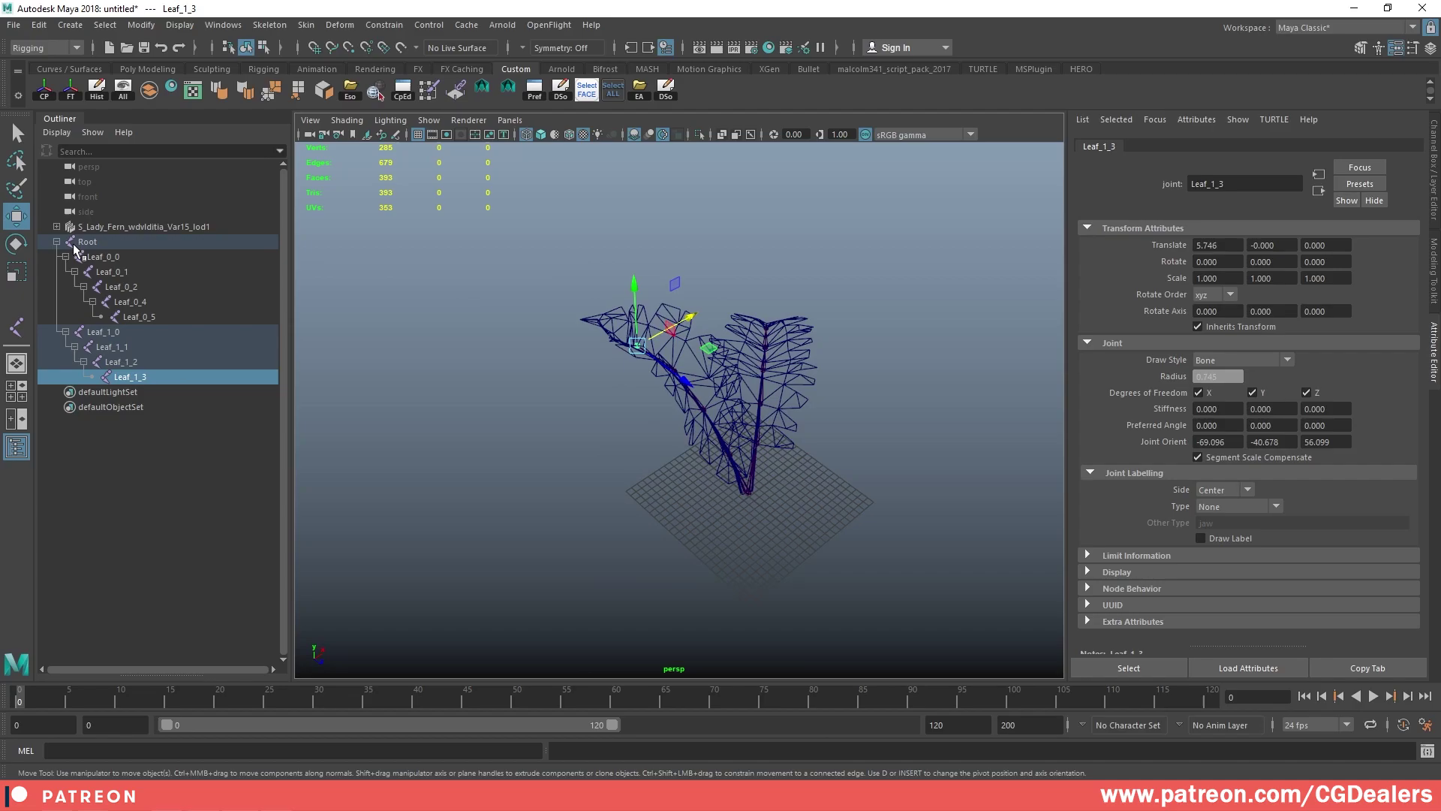
- Select the Root joint together with the fern mesh and bind the skin to the joint hierarchy
alt+drag(656, 290, 913, 353)
click(887, 349)
scroll(870, 360, up, 5)
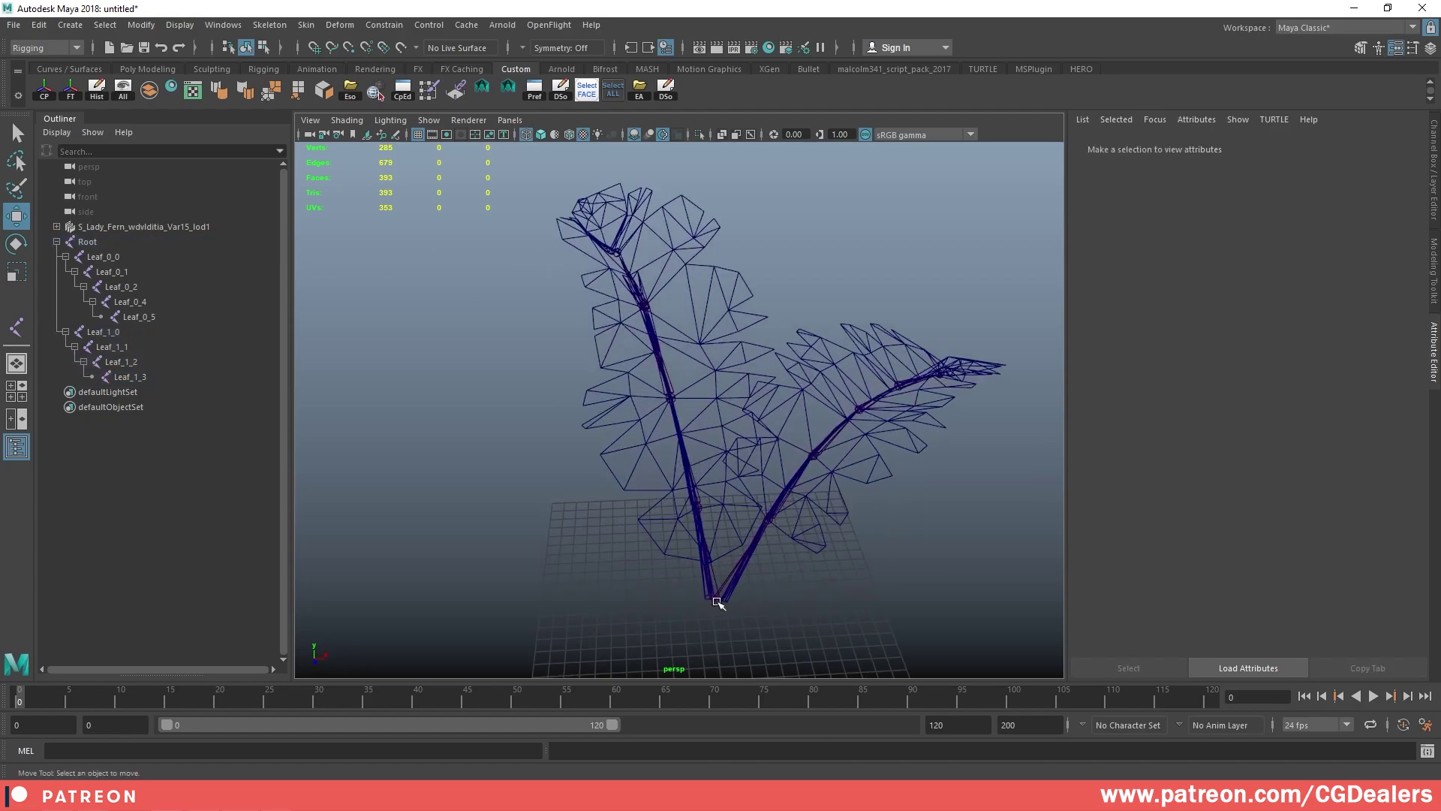
click(717, 602)
alt+drag(721, 597, 807, 536)
scroll(914, 646, up, 6)
alt+middle_drag(913, 646, 758, 469)
alt+right_drag(757, 468, 633, 421)
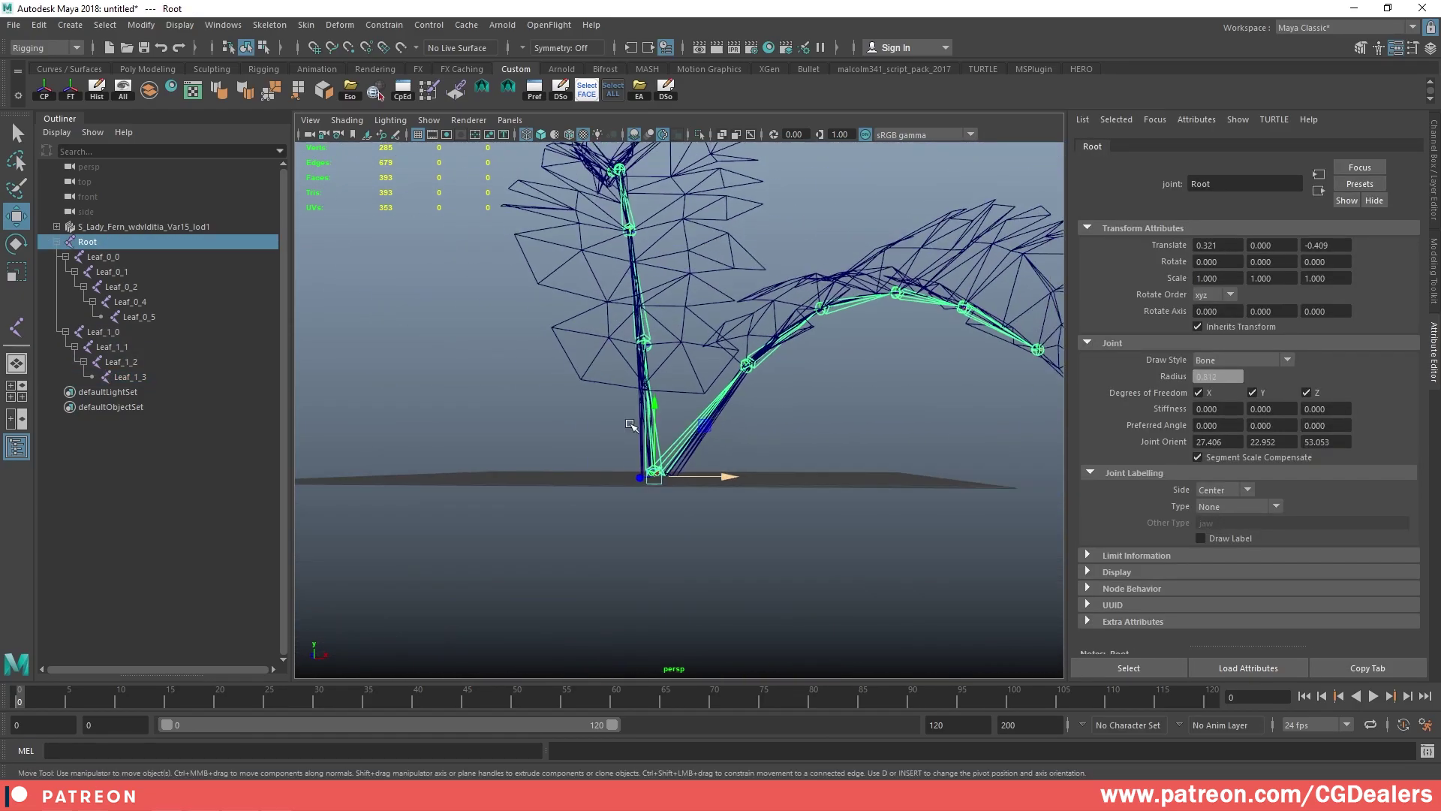
alt+drag(634, 421, 776, 501)
alt+right_drag(775, 501, 540, 417)
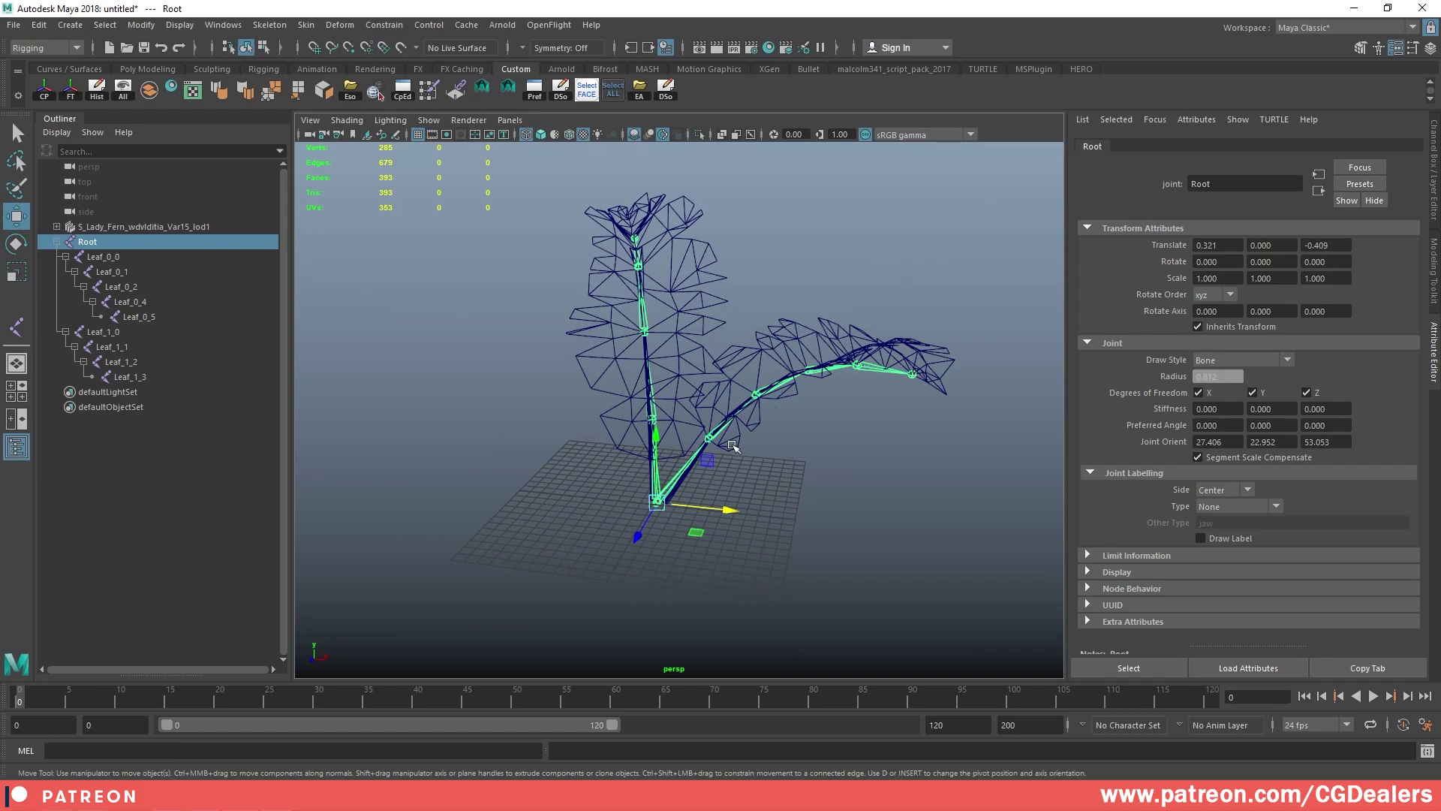
shift+click(733, 442)
click(307, 25)
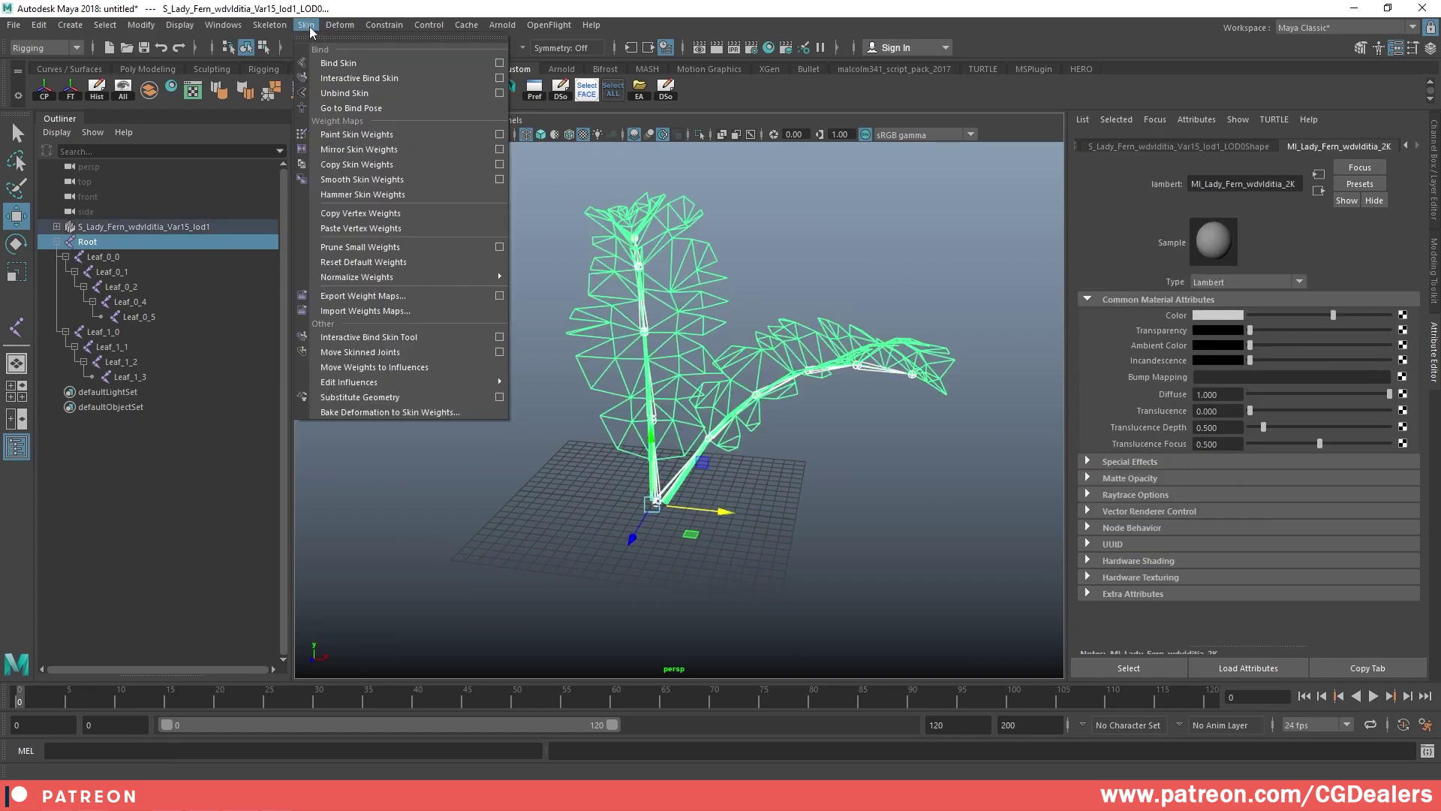
click(345, 63)
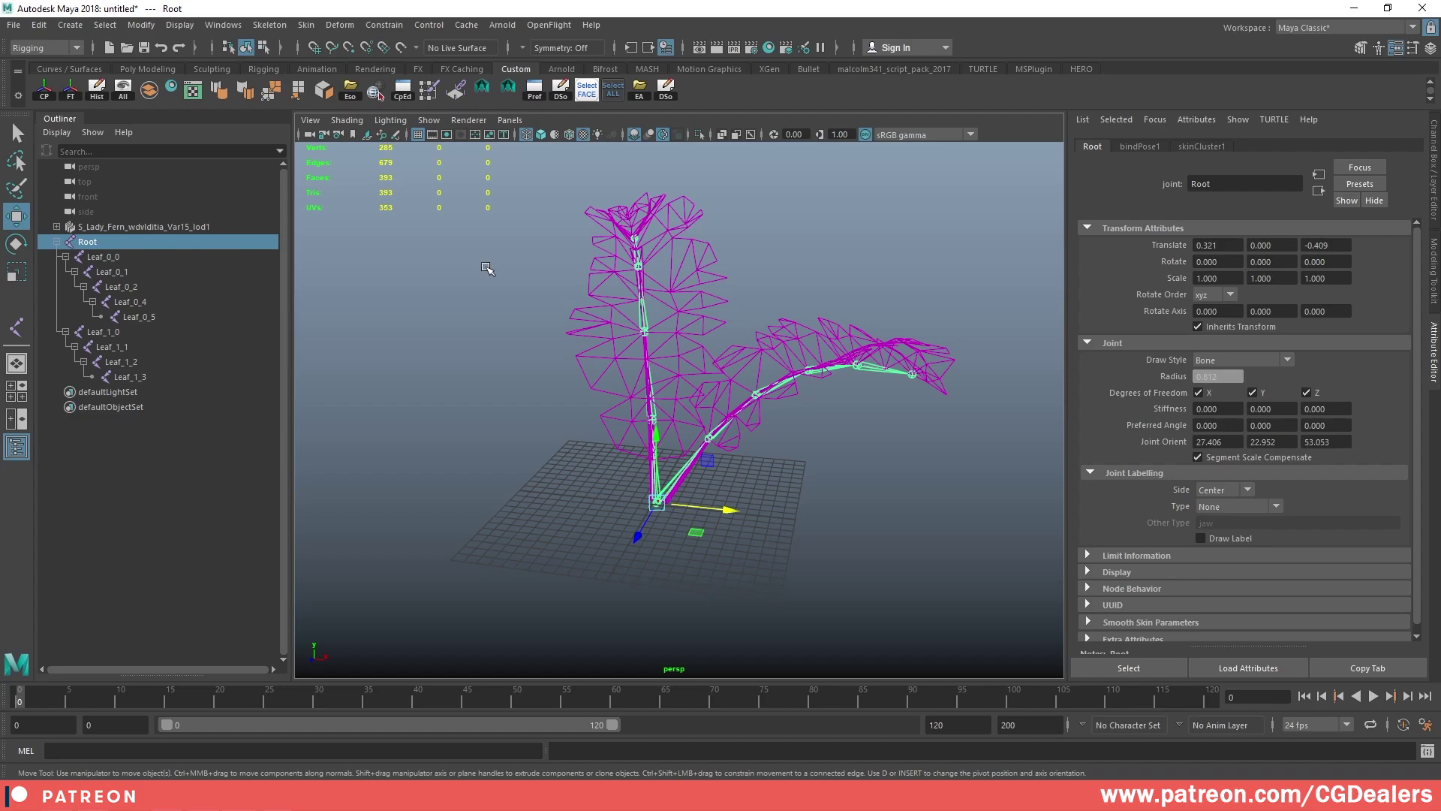
- Display the fern shaded with textures and rotate joint Leaf_0_2 to test how the bound leaf deforms
click(488, 269)
key(6)
scroll(706, 455, up, 5)
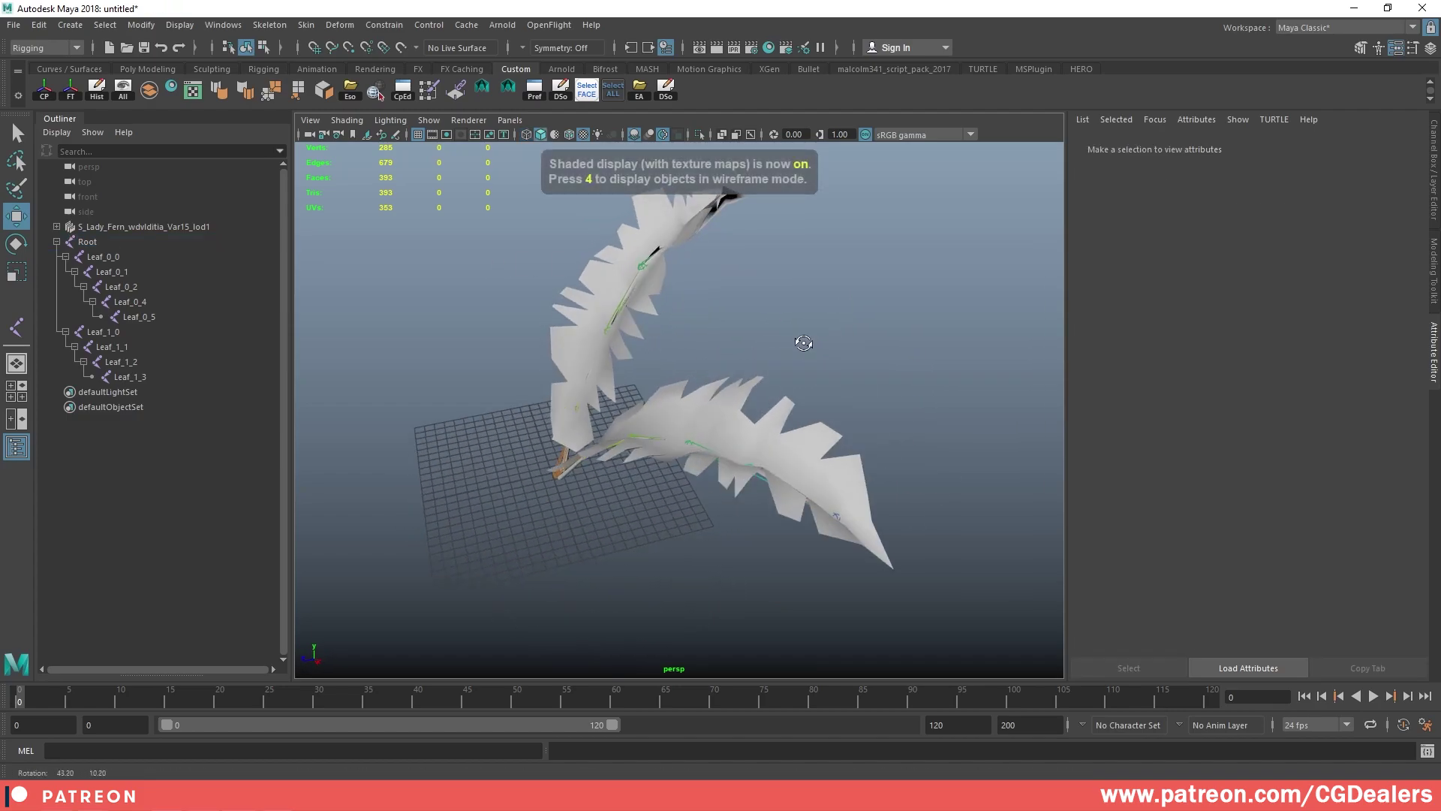
click(704, 456)
key(e)
drag(705, 451, 739, 451)
- Examine the bent leaf in wireframe, try another rotation of Leaf_0_2 and undo the test rotations
alt+drag(706, 464, 755, 440)
scroll(725, 466, up, 3)
alt+middle_drag(756, 440, 695, 435)
key(4)
alt+right_drag(694, 436, 756, 383)
alt+middle_drag(756, 383, 757, 409)
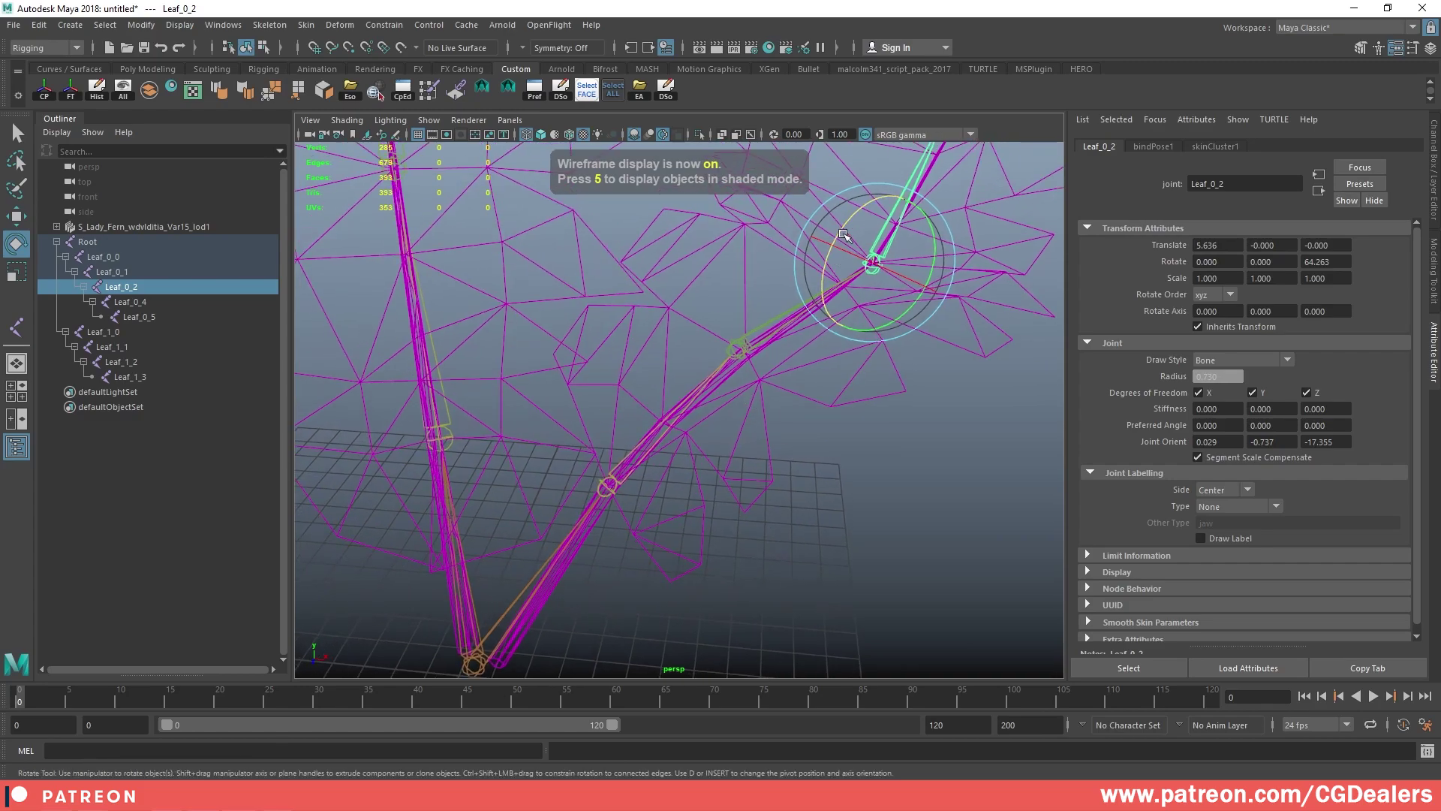
drag(841, 228, 614, 473)
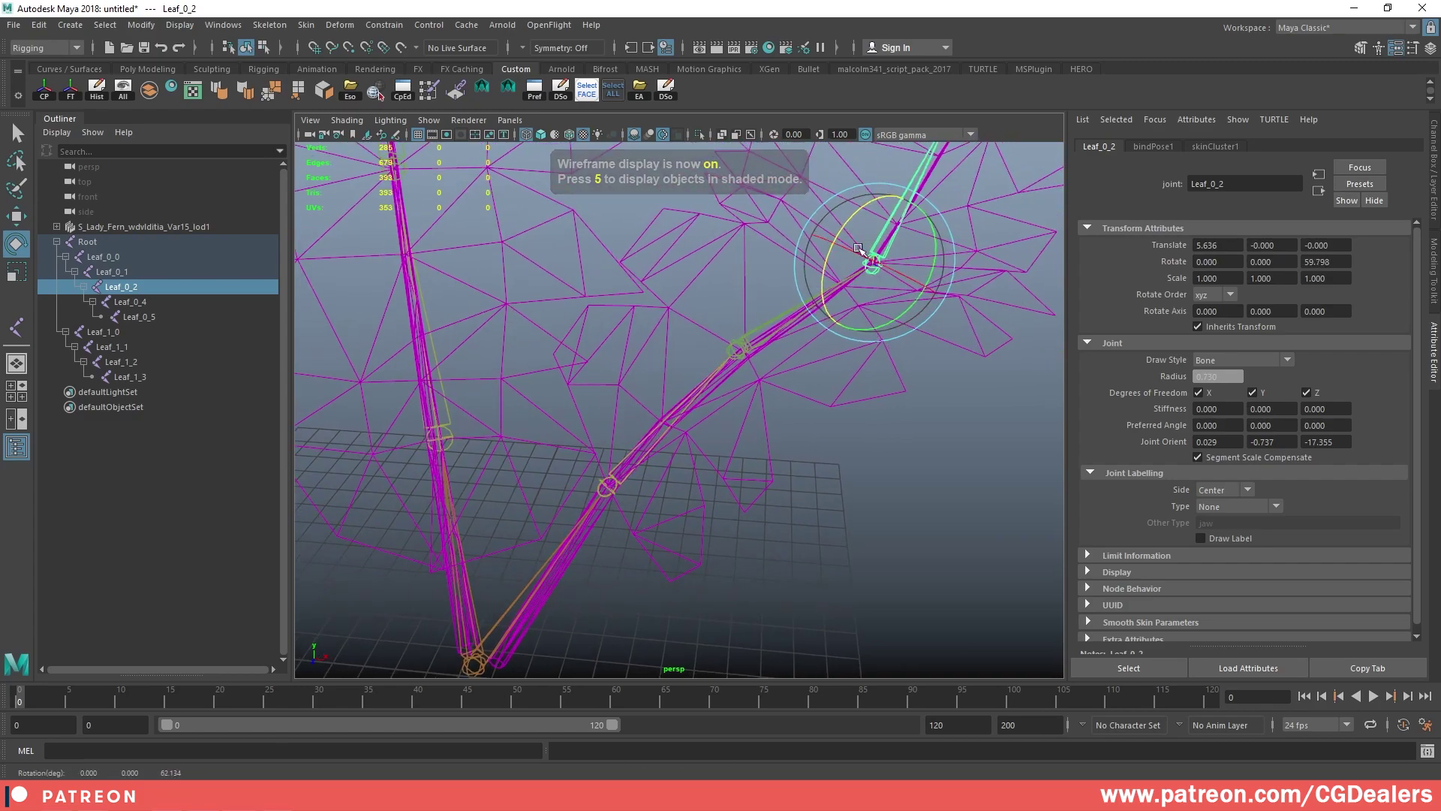
key(ctrl+z)
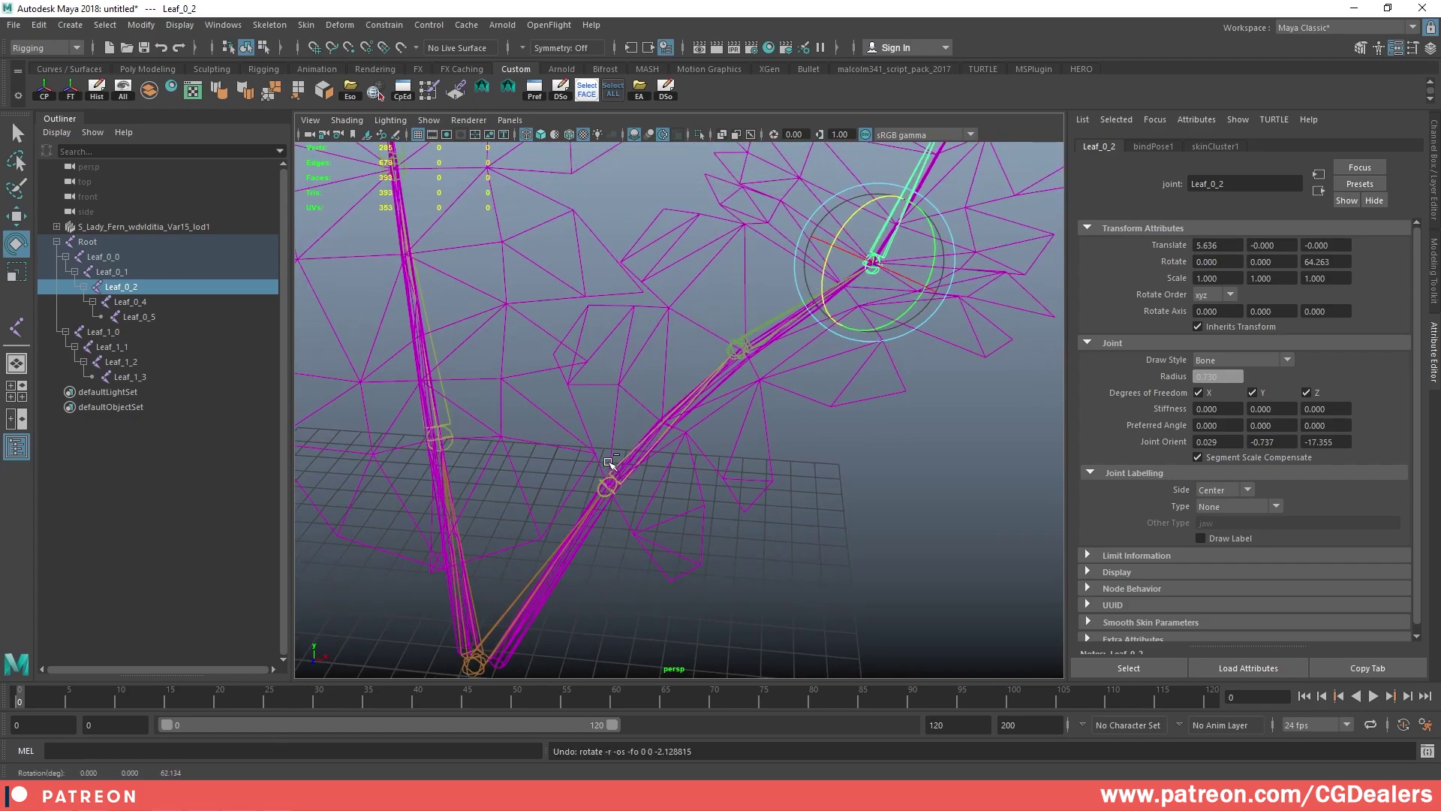
key(ctrl+z)
alt+drag(729, 398, 694, 409)
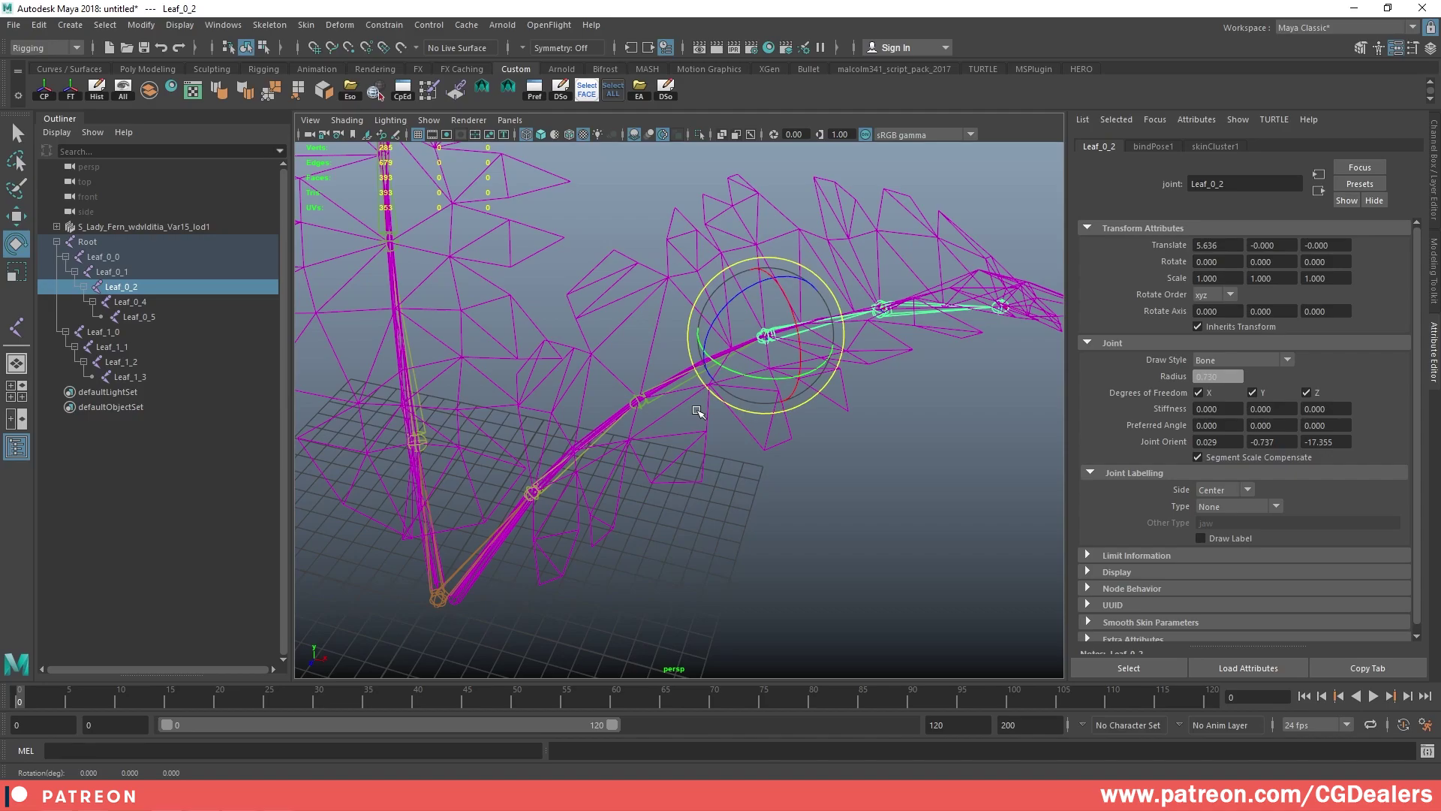
alt+drag(586, 369, 654, 369)
alt+right_drag(655, 369, 711, 366)
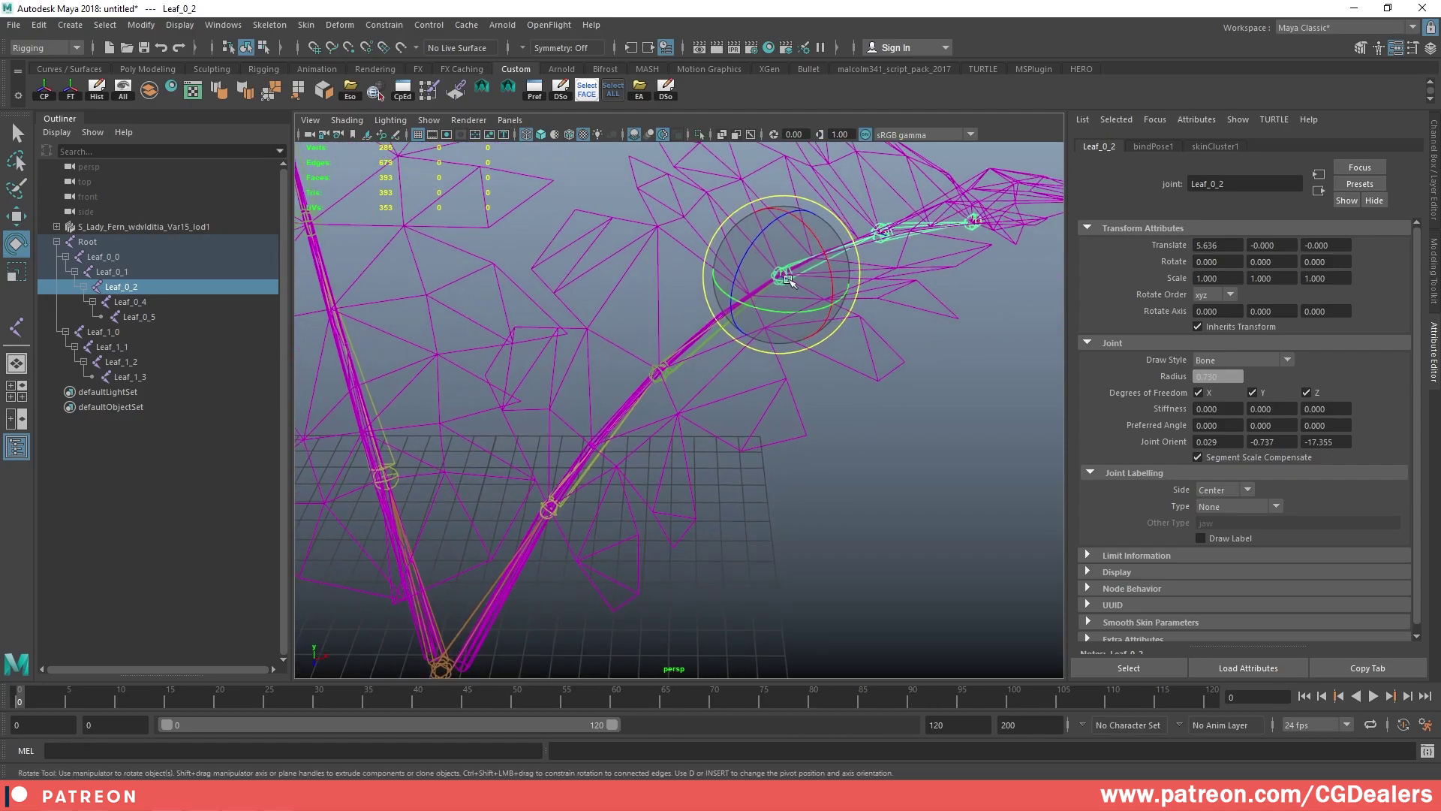
- Select joint Leaf_0_2 and open the Paint Skin Weights tool settings with Leaf_0_2 as the influence
click(604, 523)
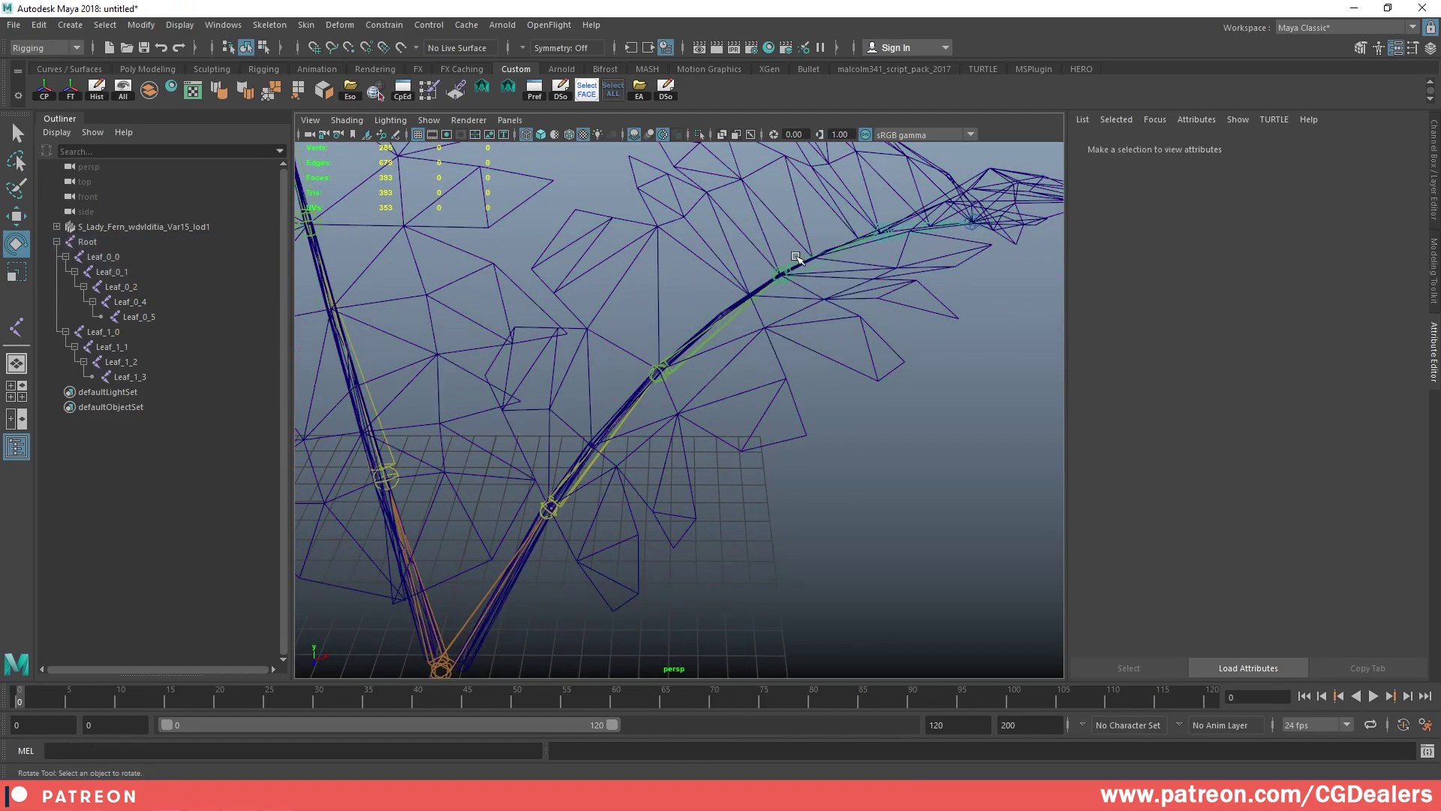
click(798, 257)
alt+drag(675, 379, 698, 374)
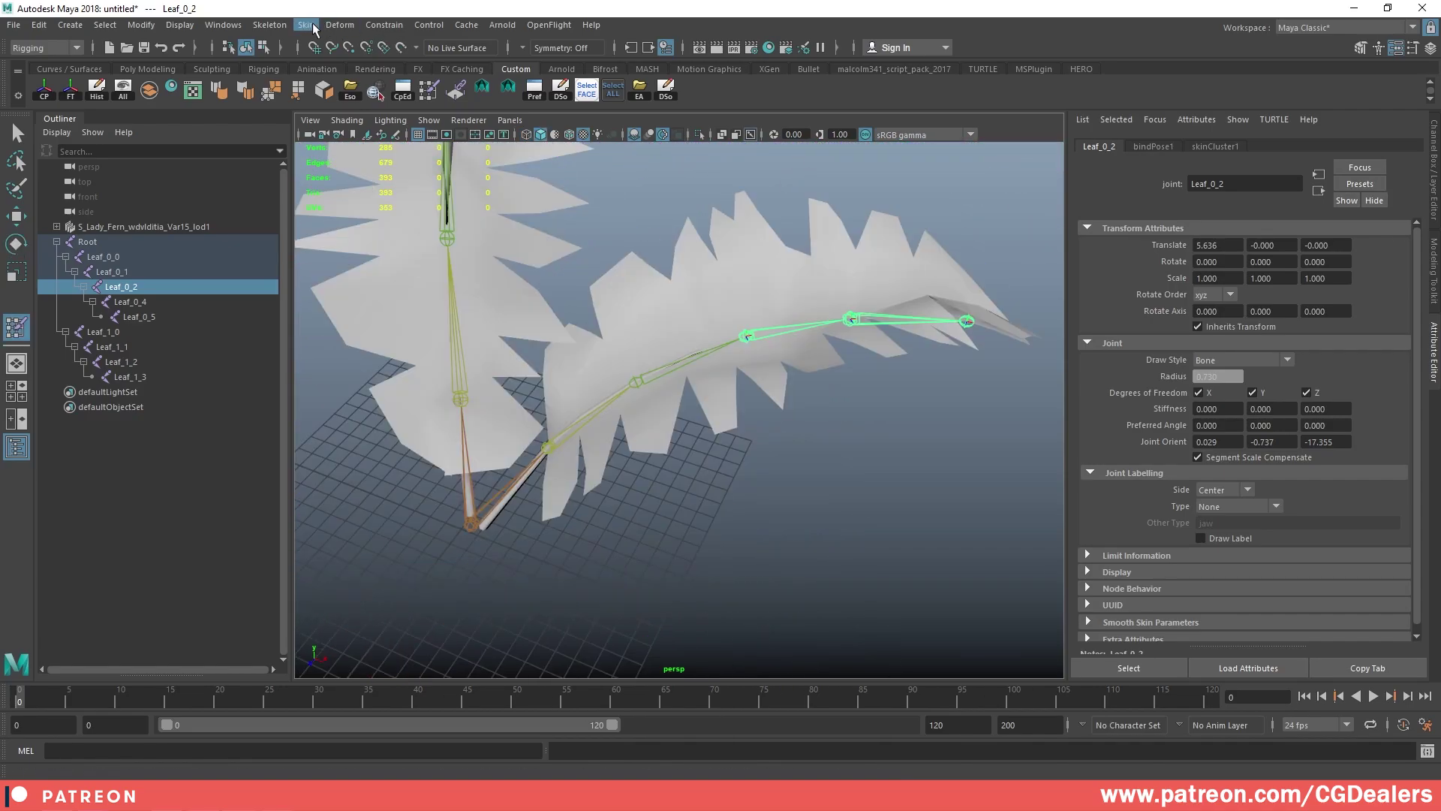
click(306, 24)
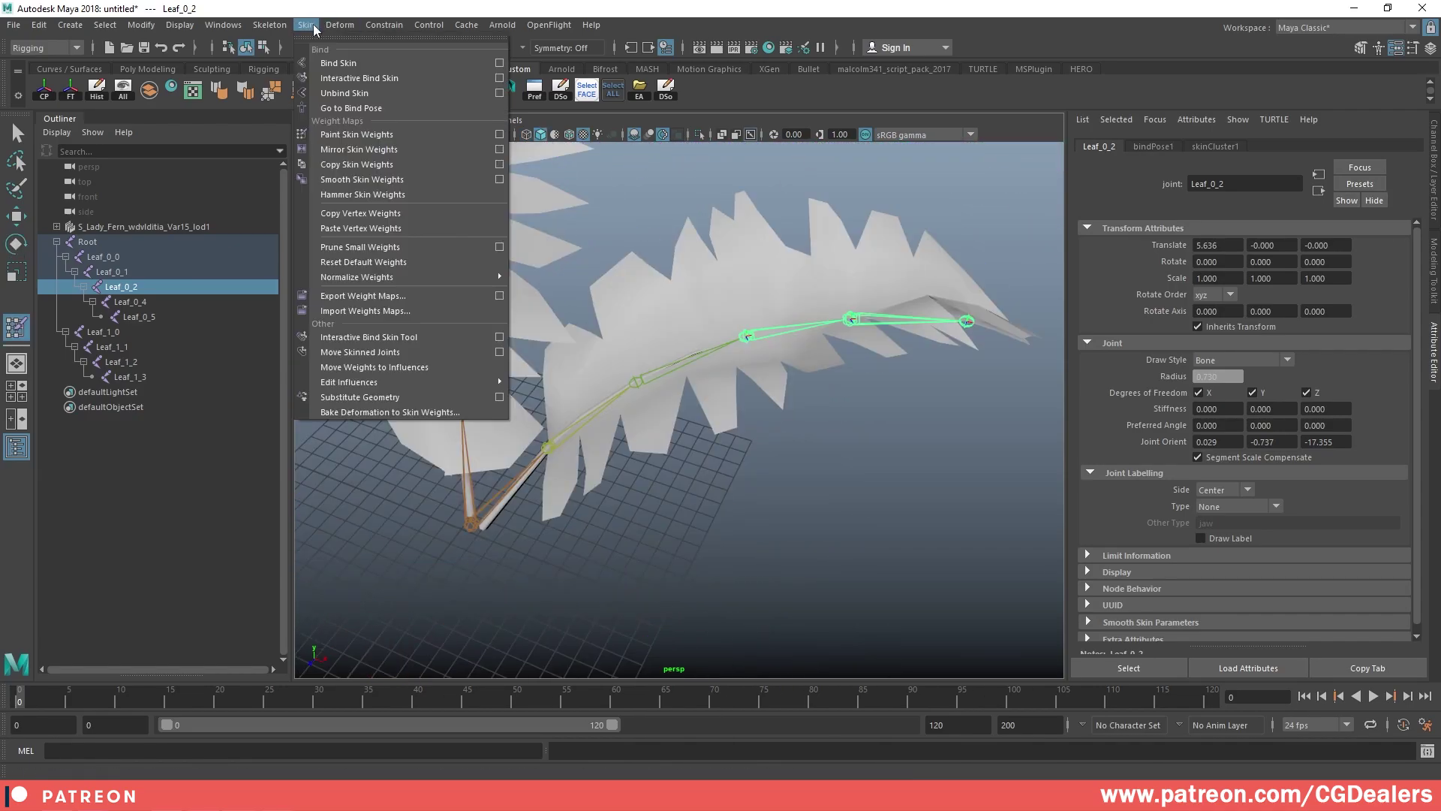
click(496, 133)
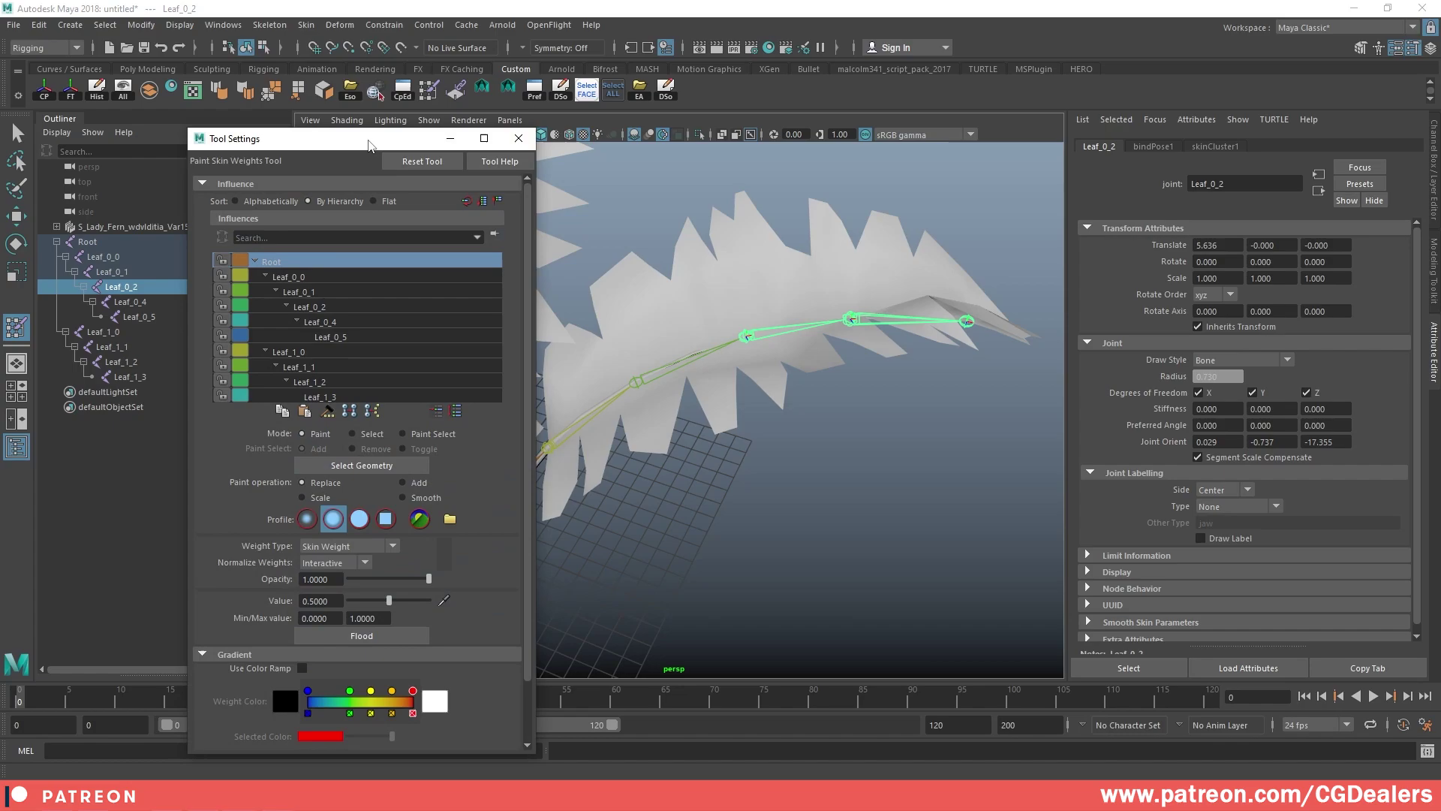
drag(342, 147, 1172, 100)
click(133, 287)
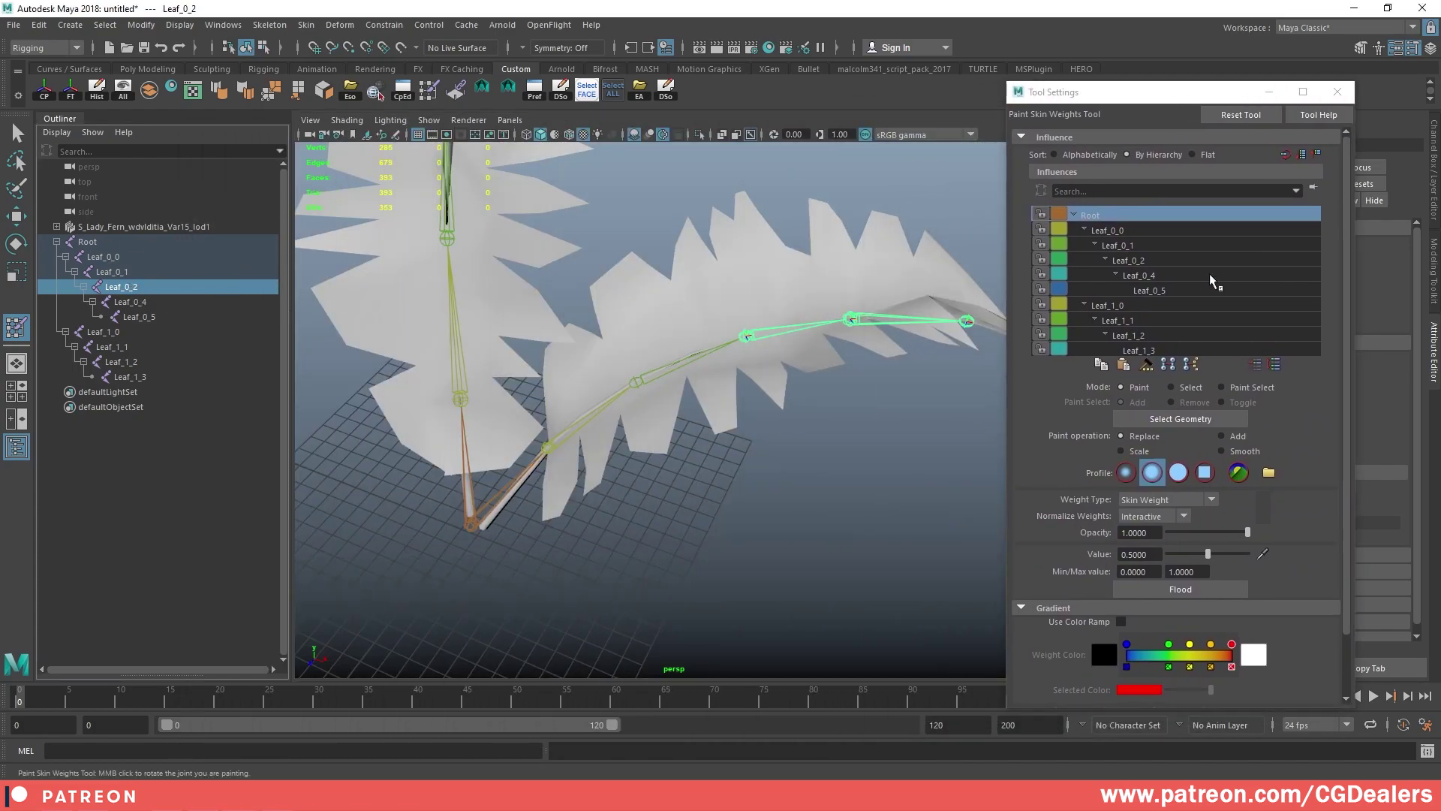
click(1152, 268)
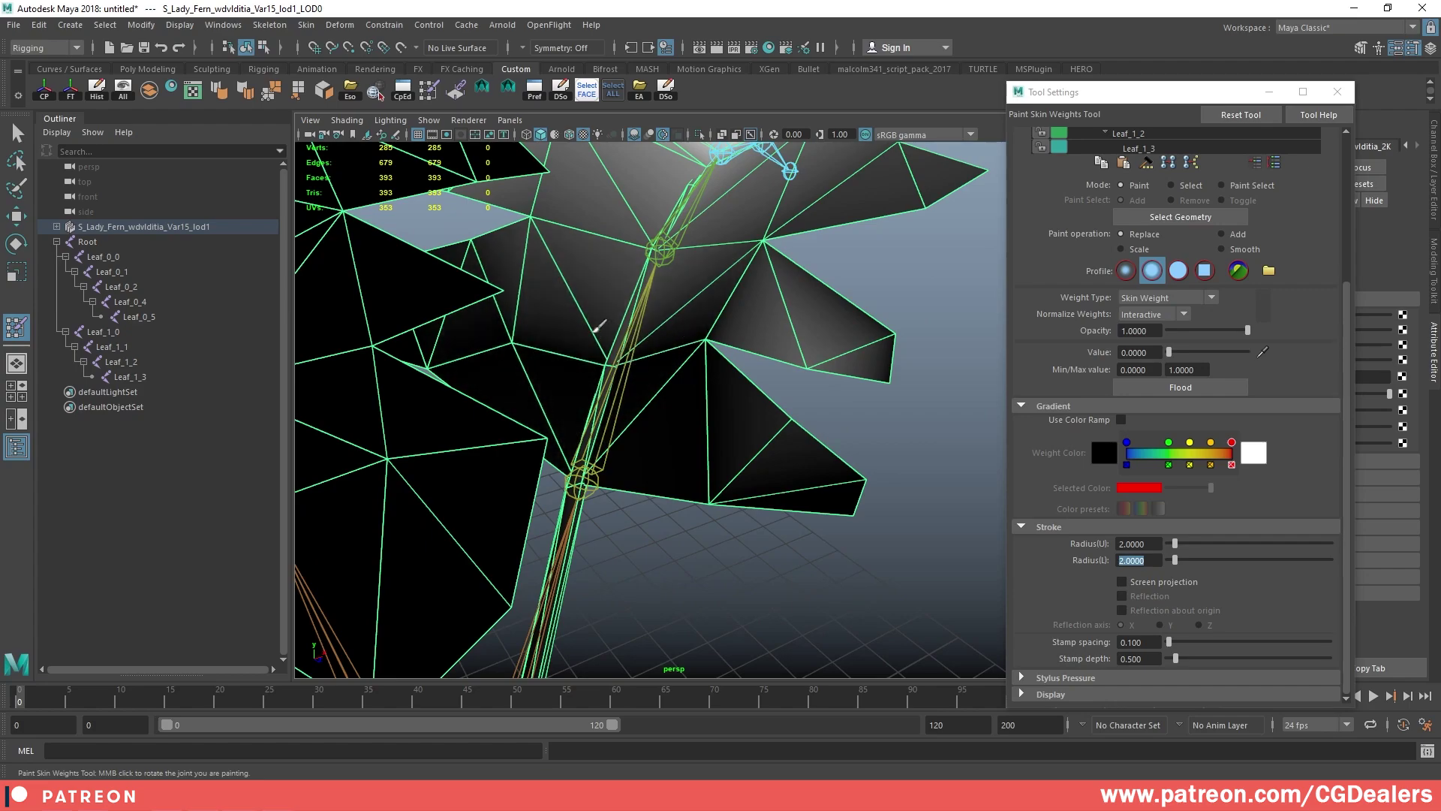
- Paint out Leaf_0_2's influence around the lower leaf section near joint Leaf_0_1, using Replace with value 0 and brush radius 2
mouse_move(593, 390)
alt+mouse_down()
mouse_move(630, 384)
mouse_move(646, 420)
alt+mouse_up()
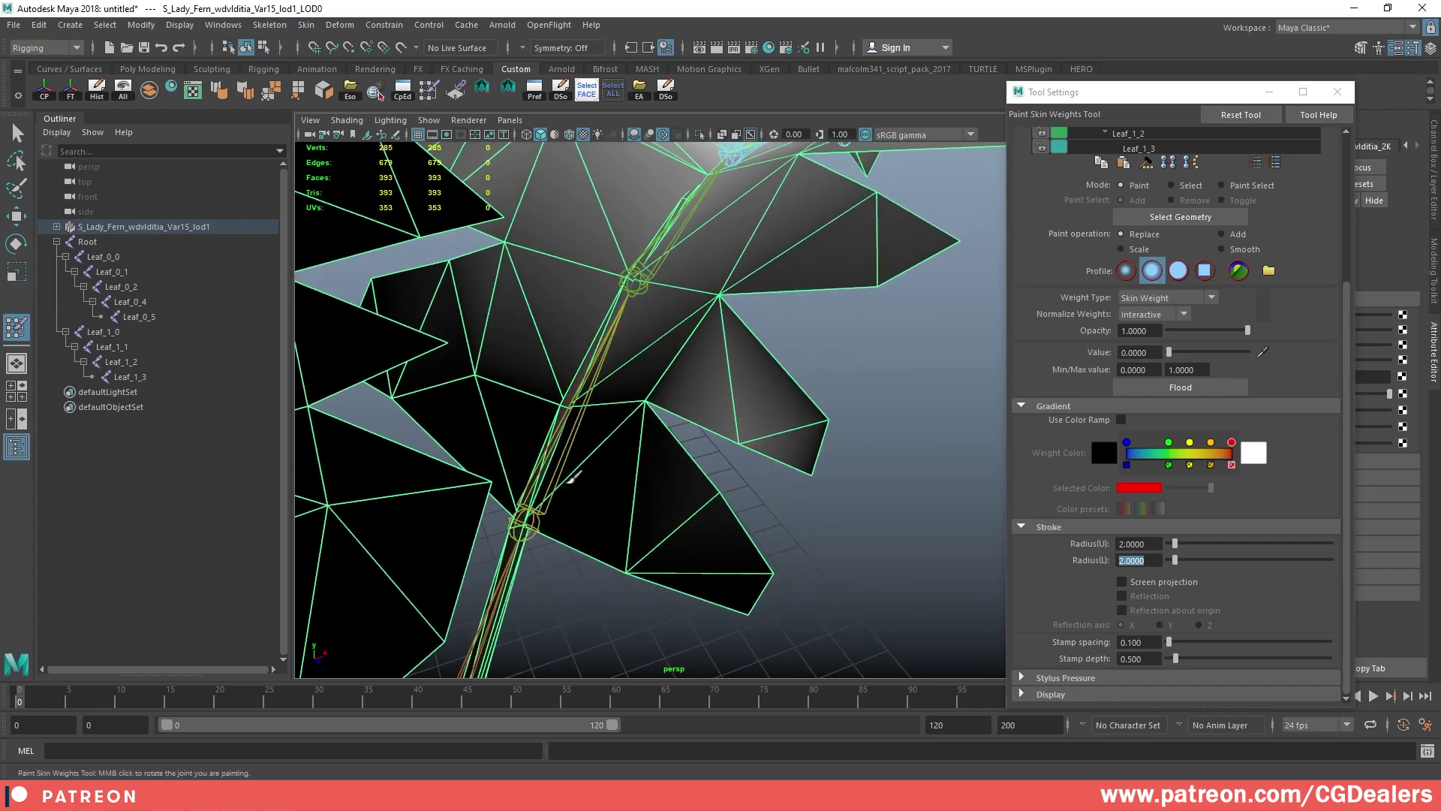
mouse_move(788, 439)
mouse_down()
mouse_move(720, 399)
mouse_move(627, 423)
mouse_up()
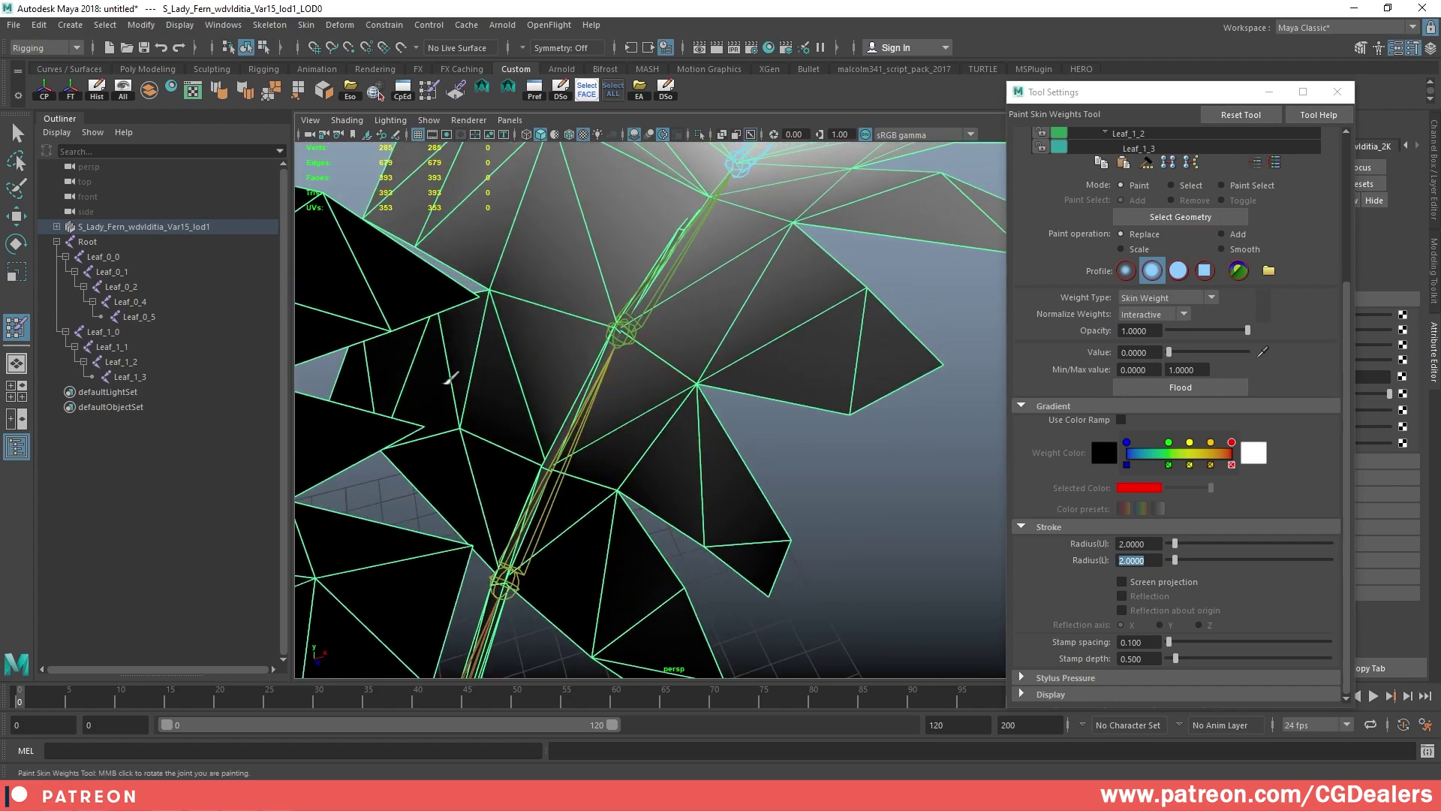
mouse_move(457, 312)
mouse_down()
mouse_move(581, 338)
mouse_move(519, 338)
mouse_up()
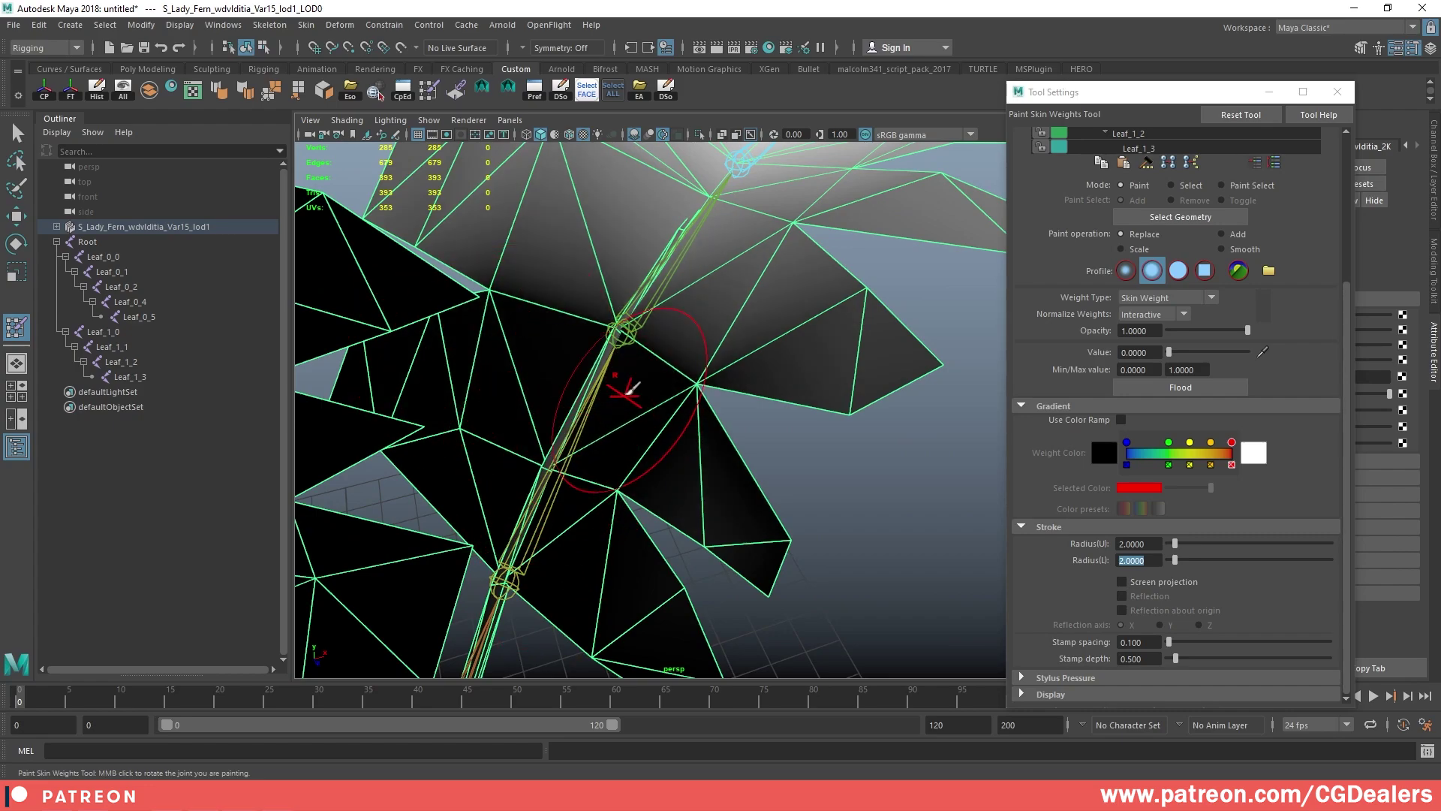
- Leave weight painting, rotate joint Leaf_0_2 to test the painted weights and undo the test rotation
mouse_move(575, 363)
alt+mouse_down()
mouse_move(685, 344)
mouse_move(695, 322)
mouse_move(800, 380)
alt+mouse_up()
key(q)
click(815, 340)
alt+middle_drag(815, 340, 767, 375)
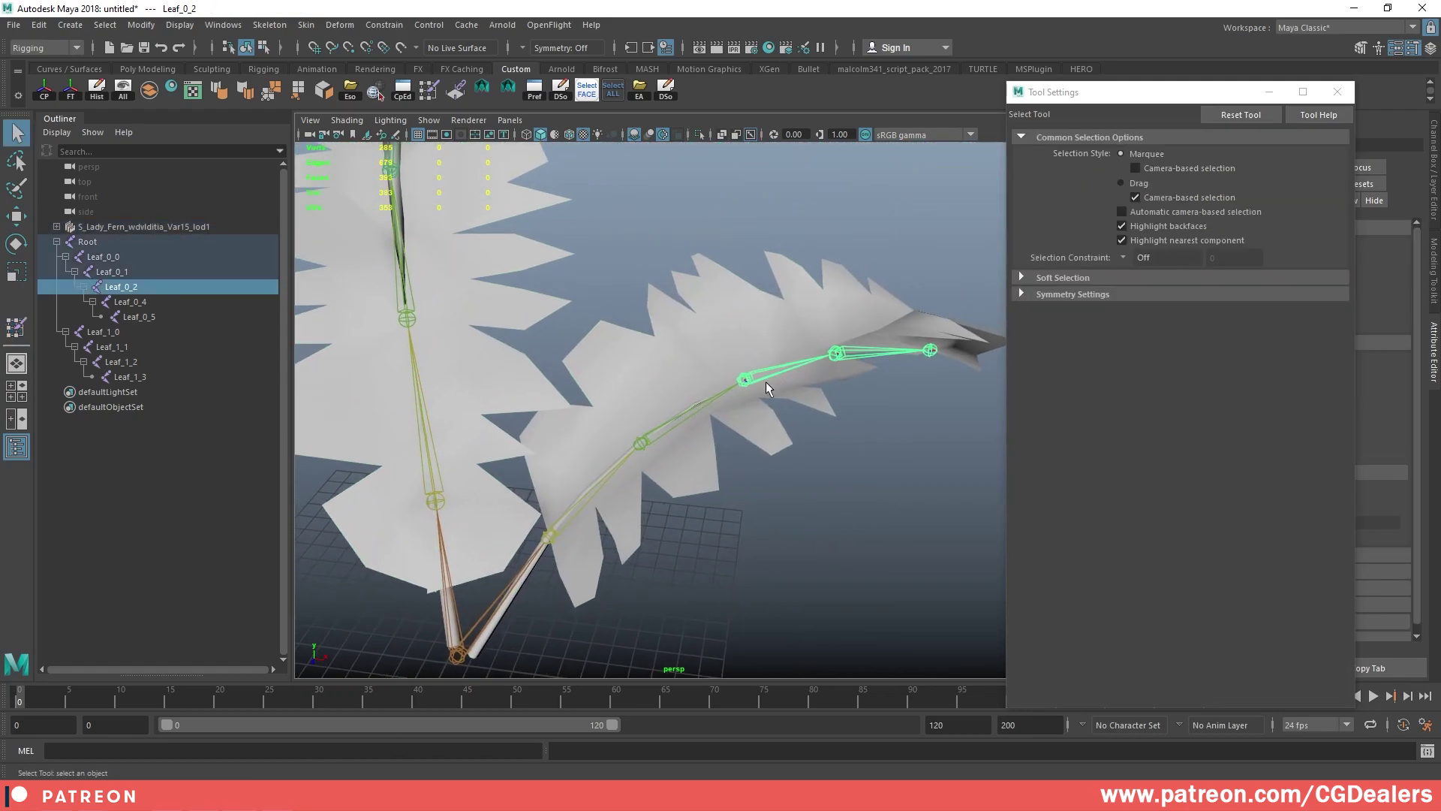
key(e)
drag(709, 344, 735, 381)
key(ctrl+z)
key(ctrl+z)
key(ctrl+z)
scroll(755, 364, down, 4)
key(q)
click(806, 357)
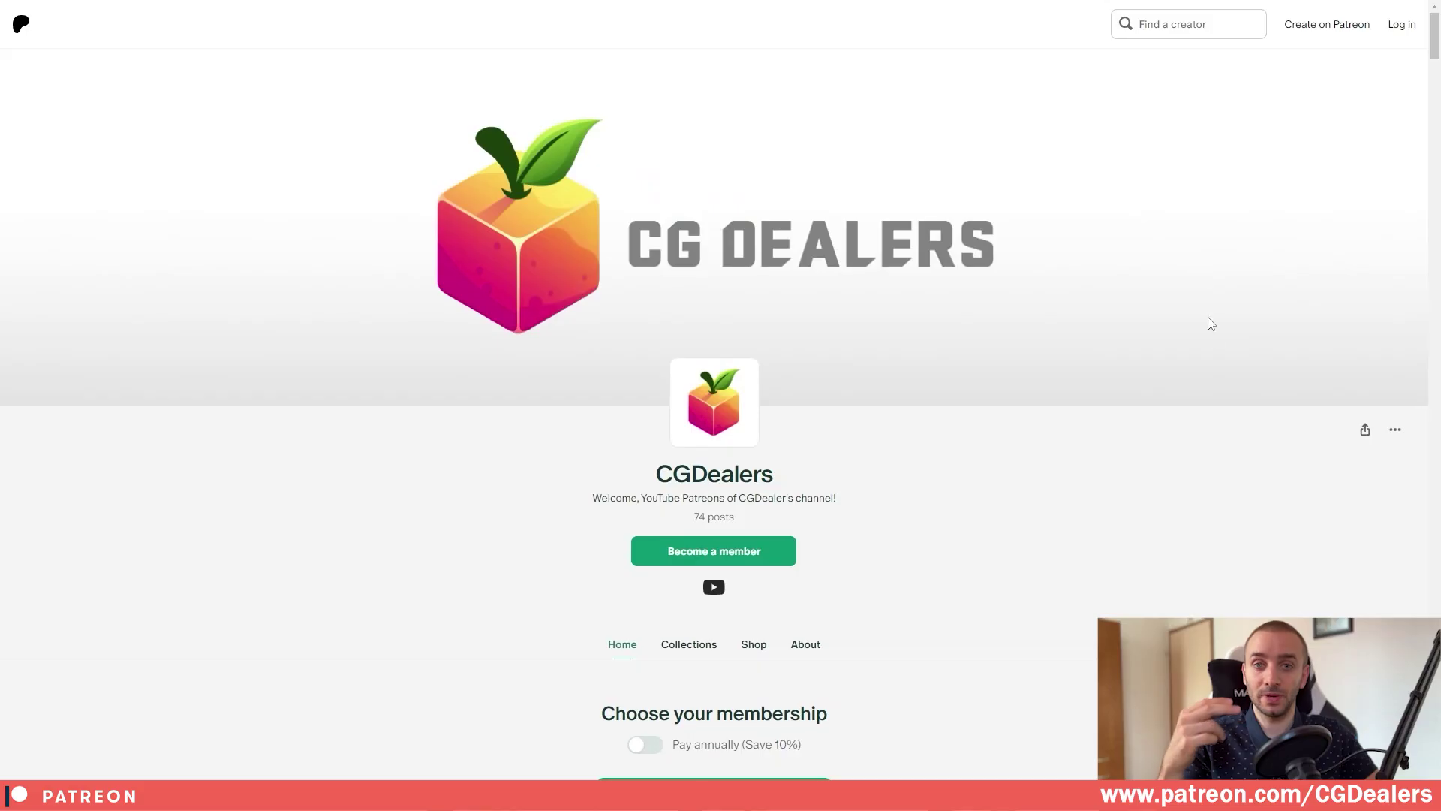
- Look over the CGDealers membership tiers on Patreon and the channel membership offer on YouTube
scroll(1210, 324, down, 4)
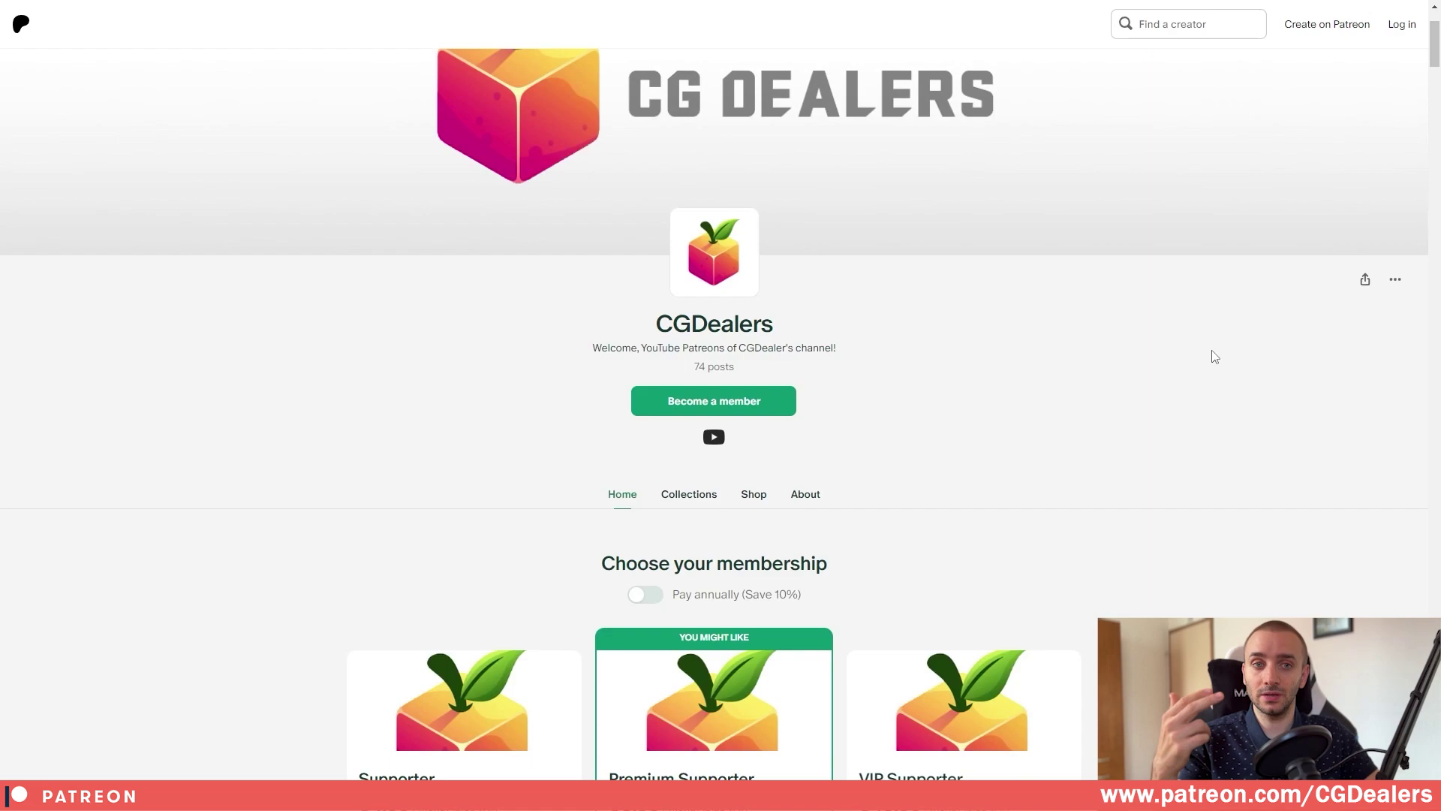
scroll(1215, 356, down, 4)
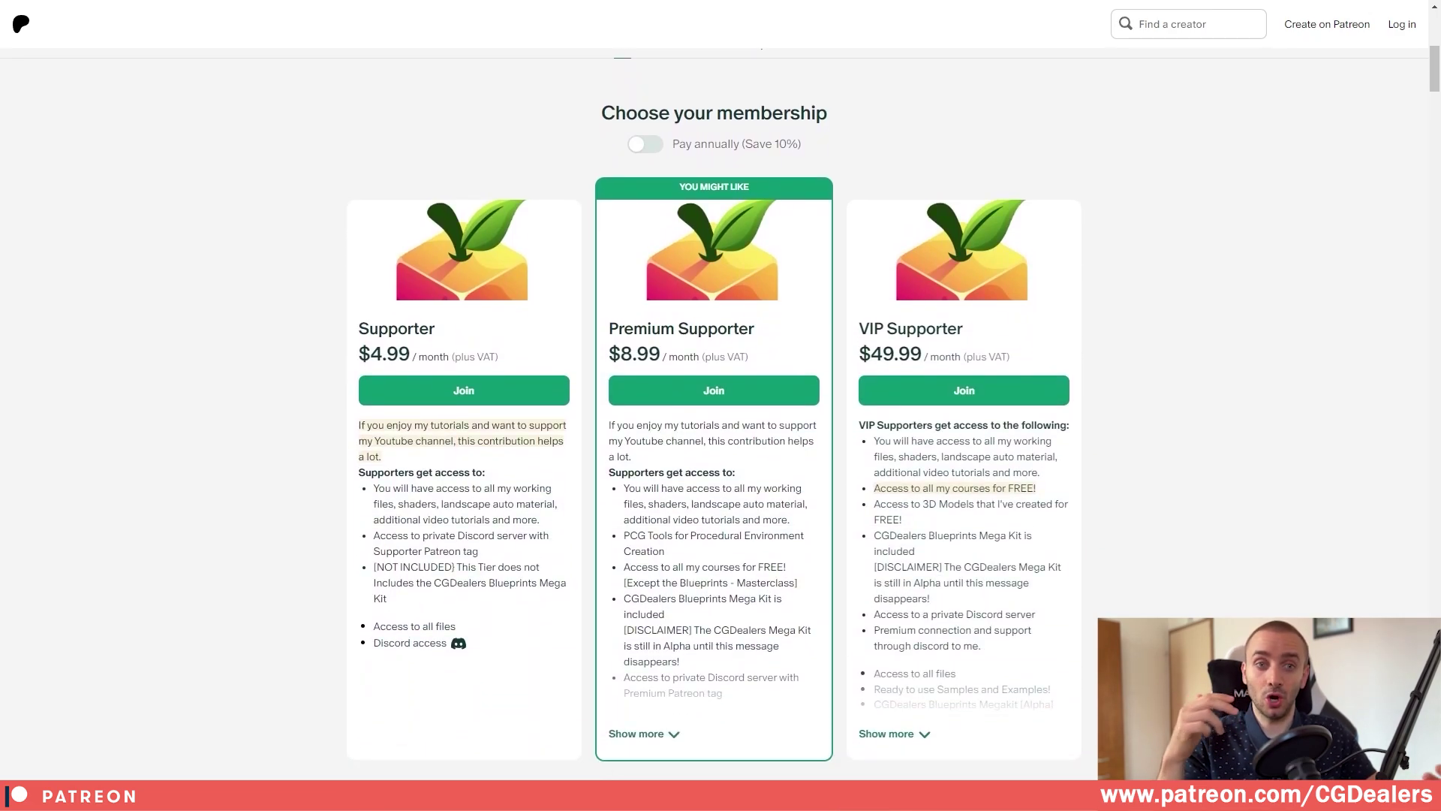
scroll(1190, 343, down, 1)
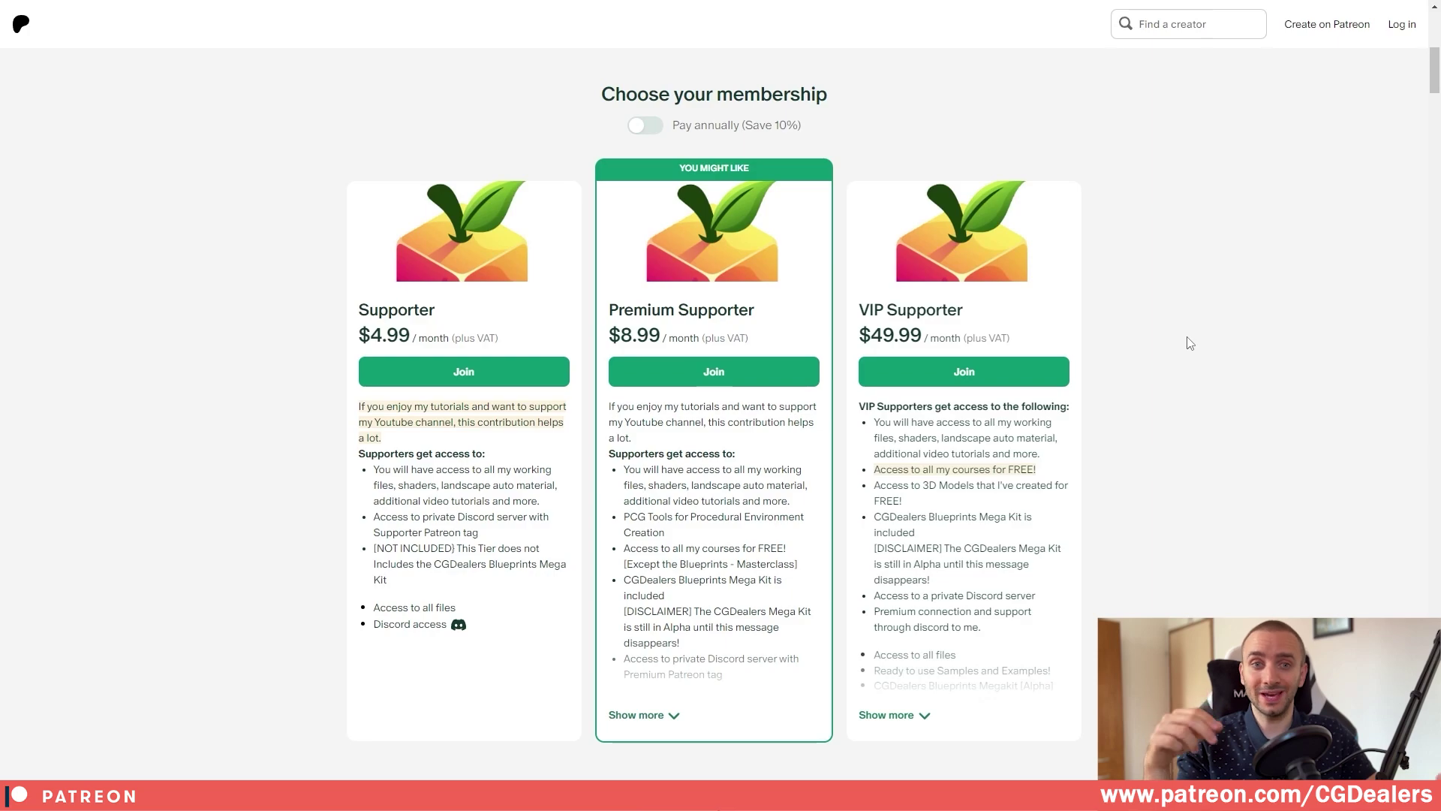
scroll(1186, 339, down, 4)
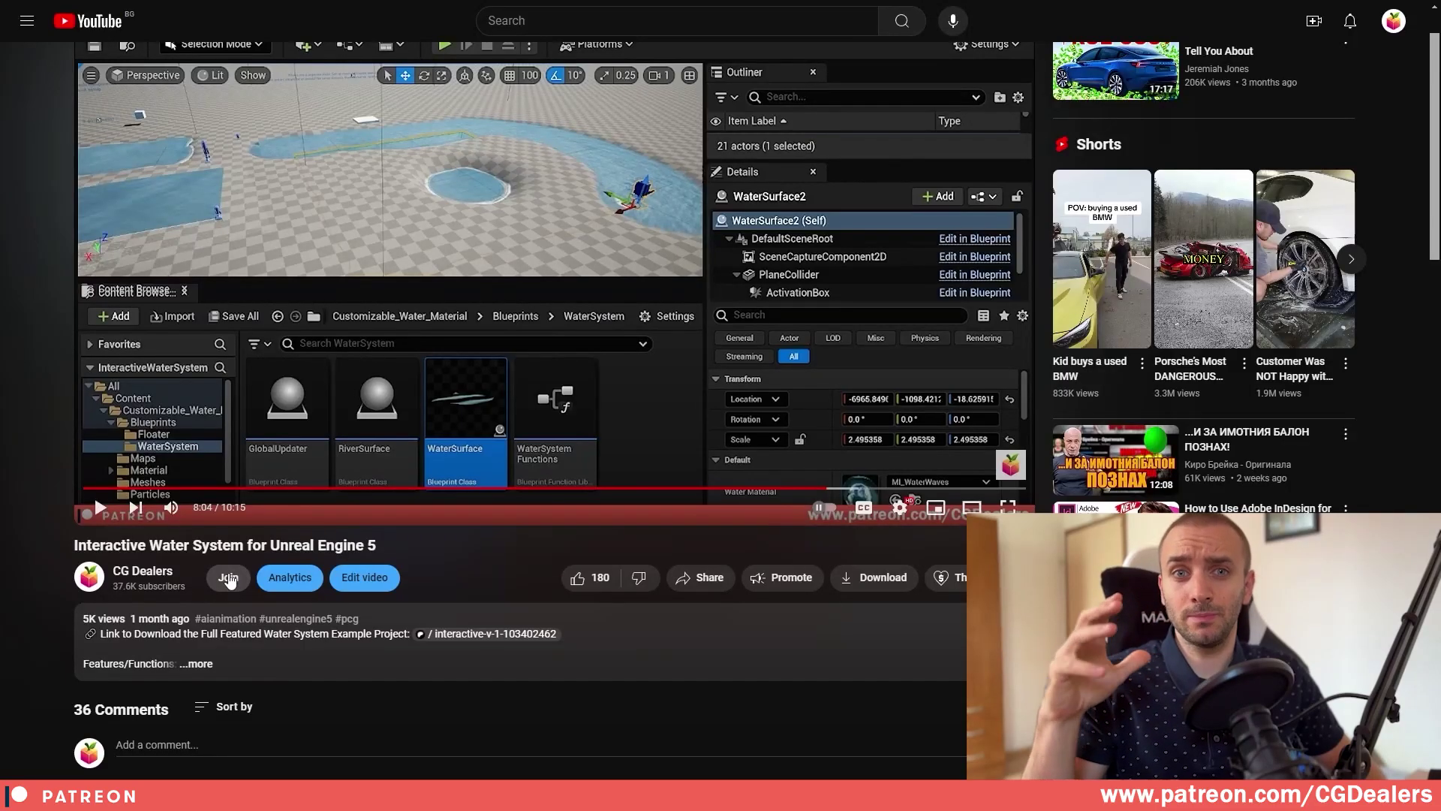
click(228, 578)
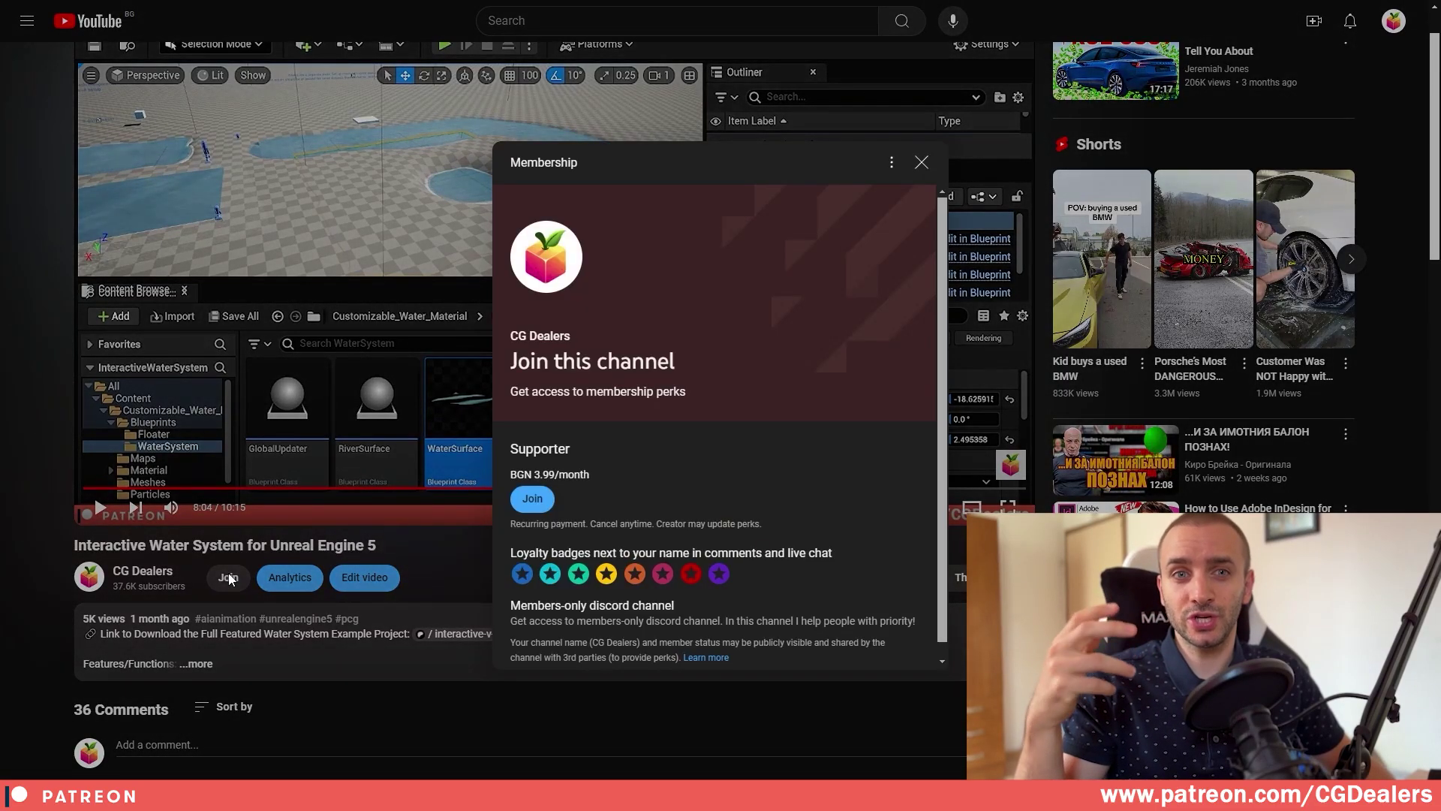
scroll(781, 522, down, 1)
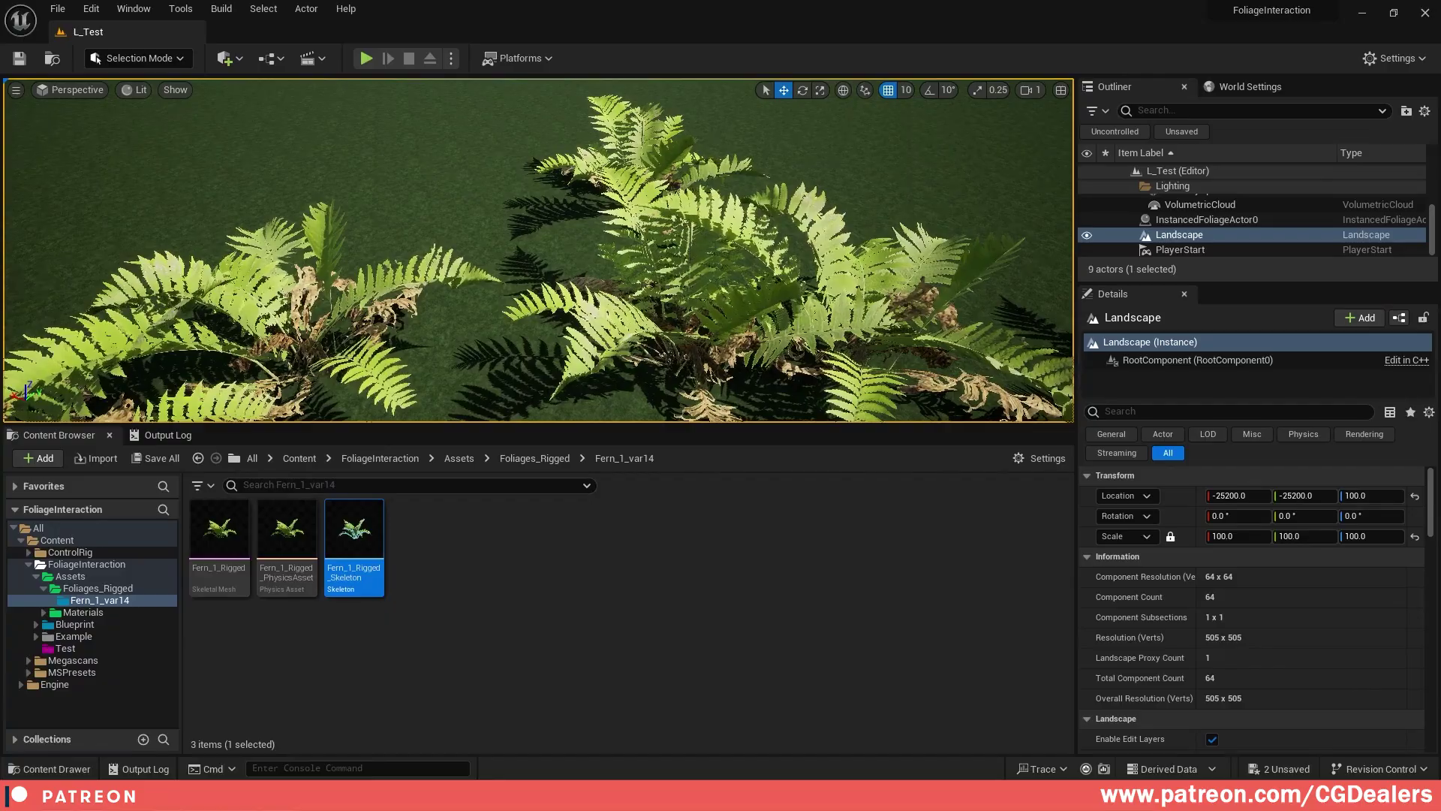
- Switch to Maya, select the fern's Root joint and expand it to inspect the leaf joint chains beneath it
mouse_move(370, 718)
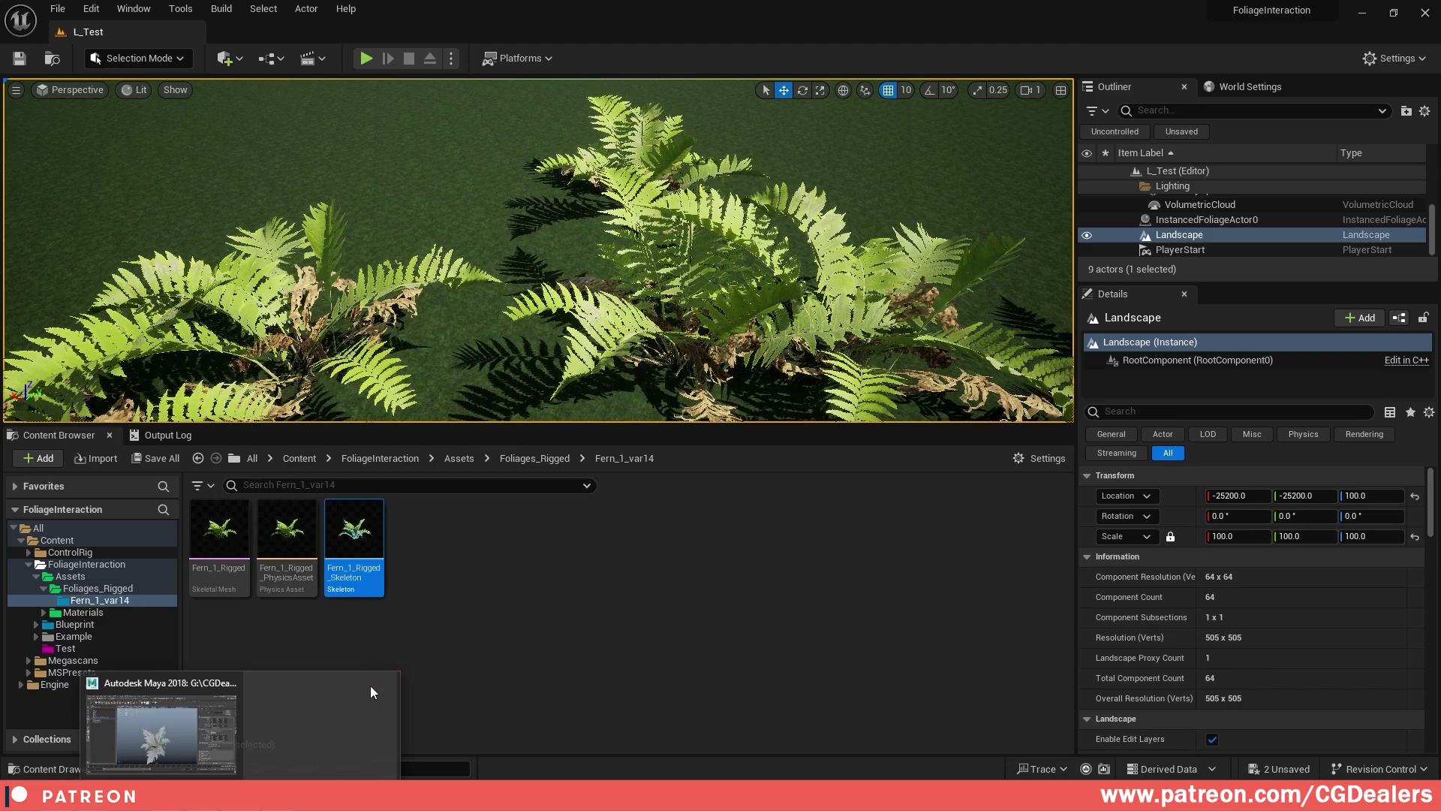
click(371, 688)
click(849, 312)
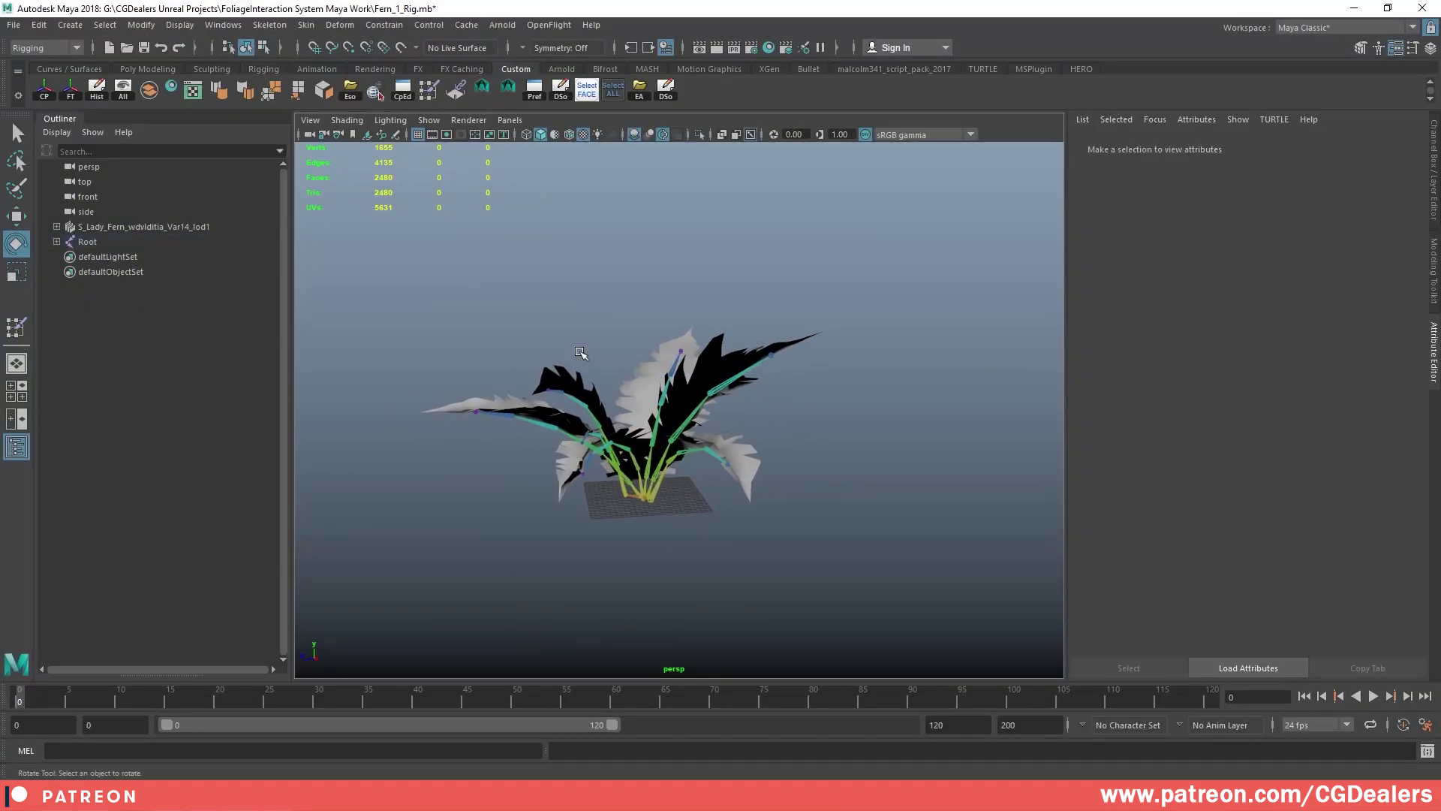
scroll(750, 499, up, 5)
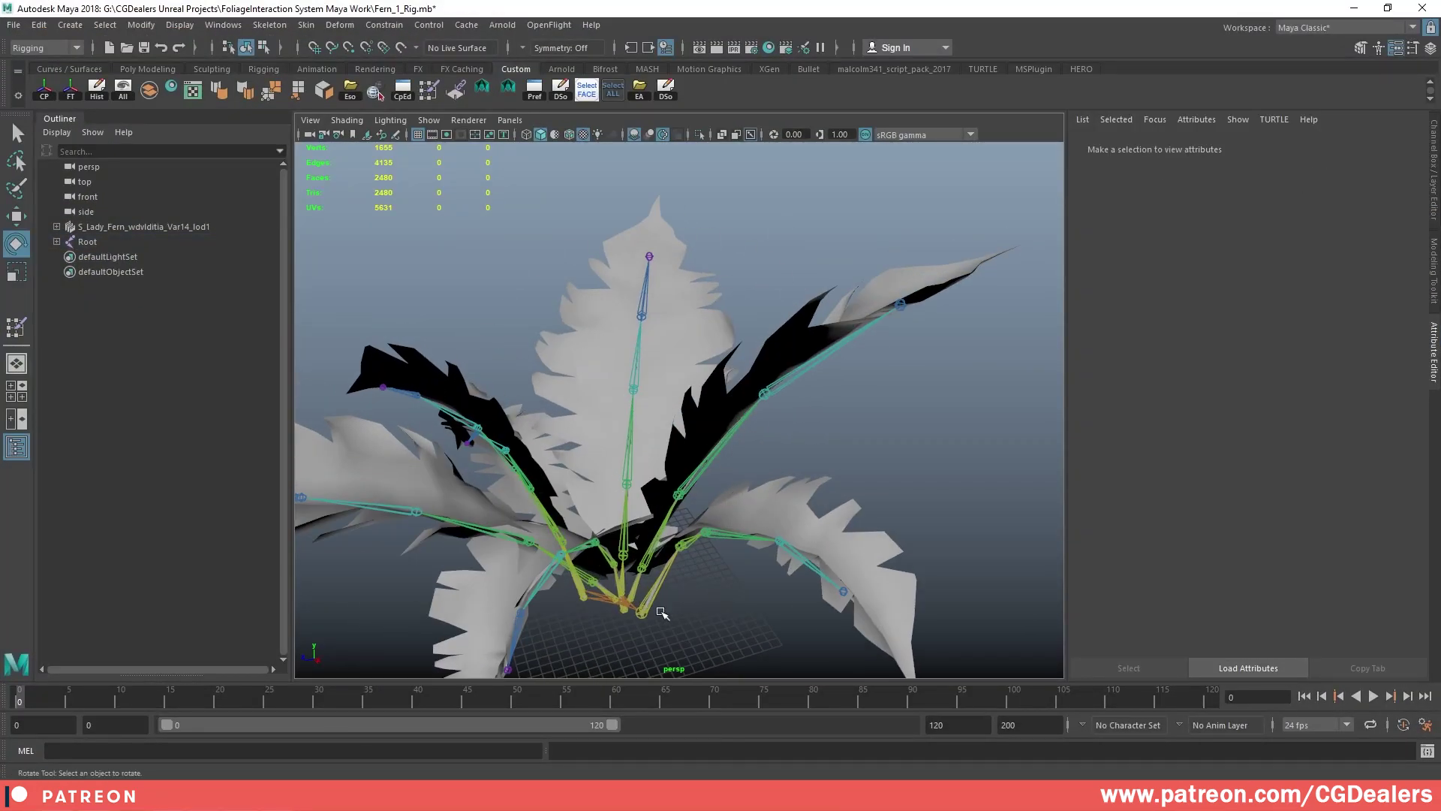
alt+drag(661, 611, 838, 400)
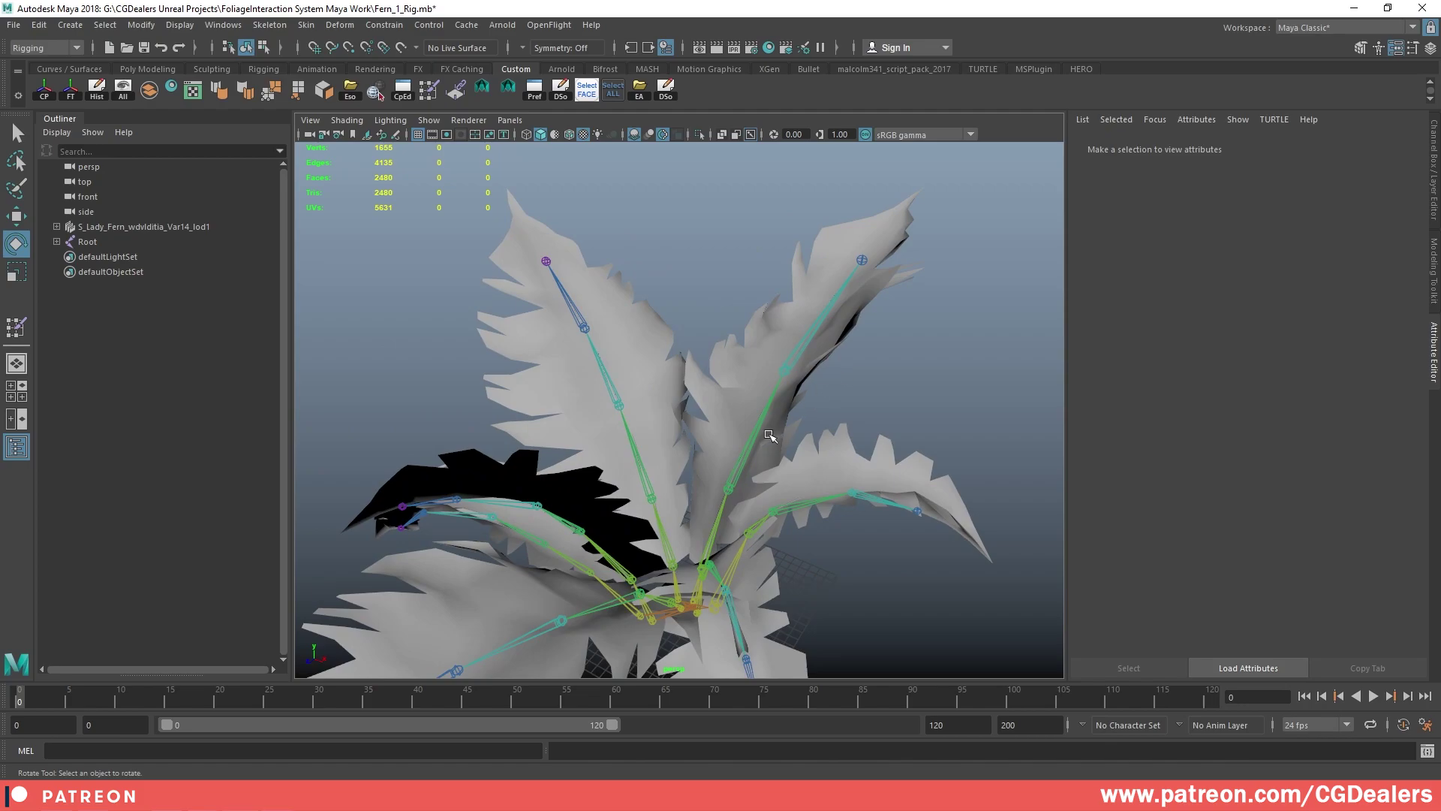
alt+drag(769, 435, 709, 450)
alt+middle_drag(707, 420, 759, 307)
click(695, 500)
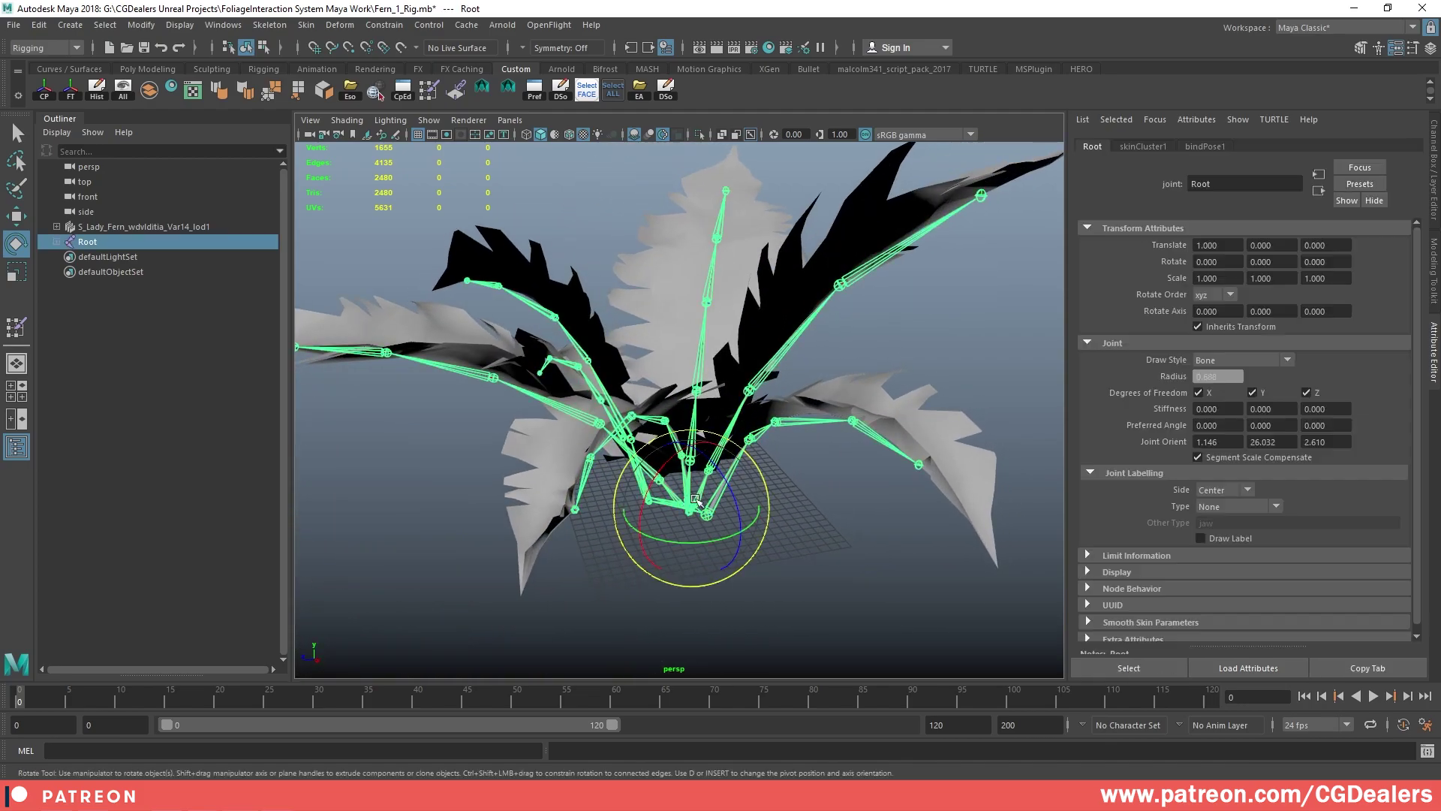
click(56, 241)
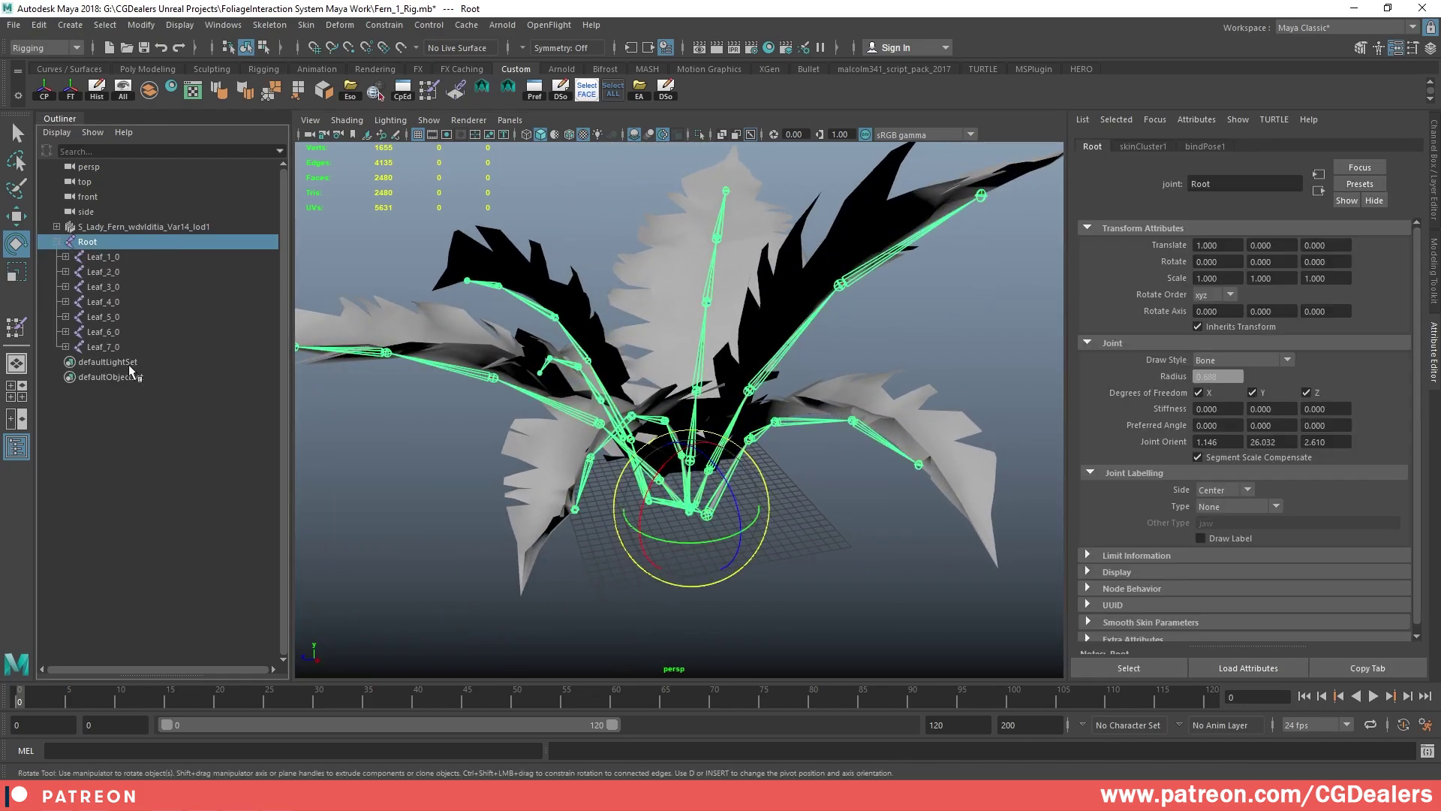
- Test-rotate joints along the Leaf_2 chain, including its upper joint Leaf_2_4, to check how the leaf bends
alt+drag(555, 247, 751, 298)
click(713, 367)
alt+middle_drag(714, 366, 692, 432)
drag(690, 443, 837, 188)
click(740, 345)
click(816, 249)
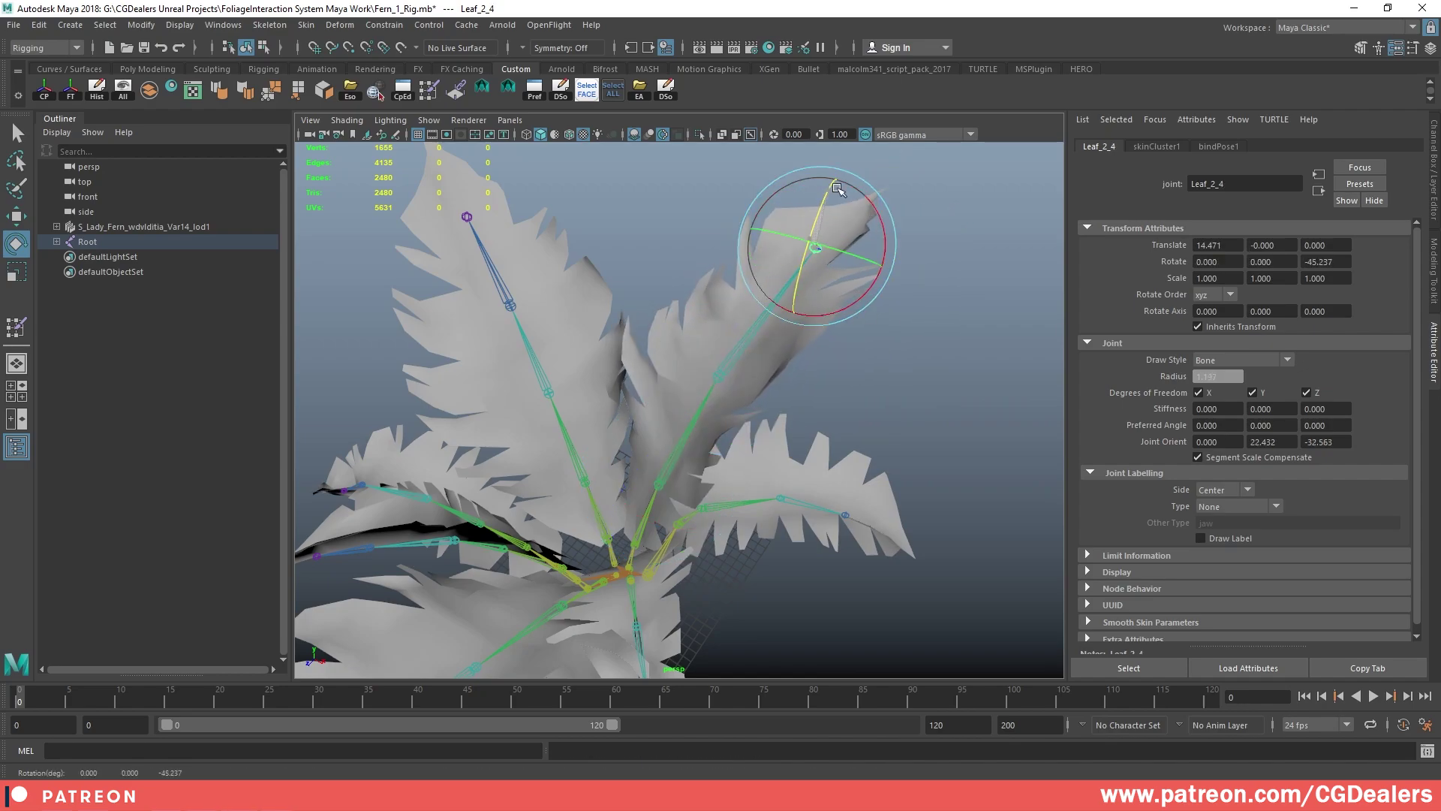
- Test-rotate joints along the Leaf_3 chain up to Leaf_3_4 and undo the rotations
click(570, 442)
drag(564, 454, 560, 384)
key(ctrl+z)
click(536, 364)
key(ctrl+z)
click(506, 283)
drag(524, 308, 721, 413)
key(ctrl+z)
alt+right_drag(837, 416, 555, 511)
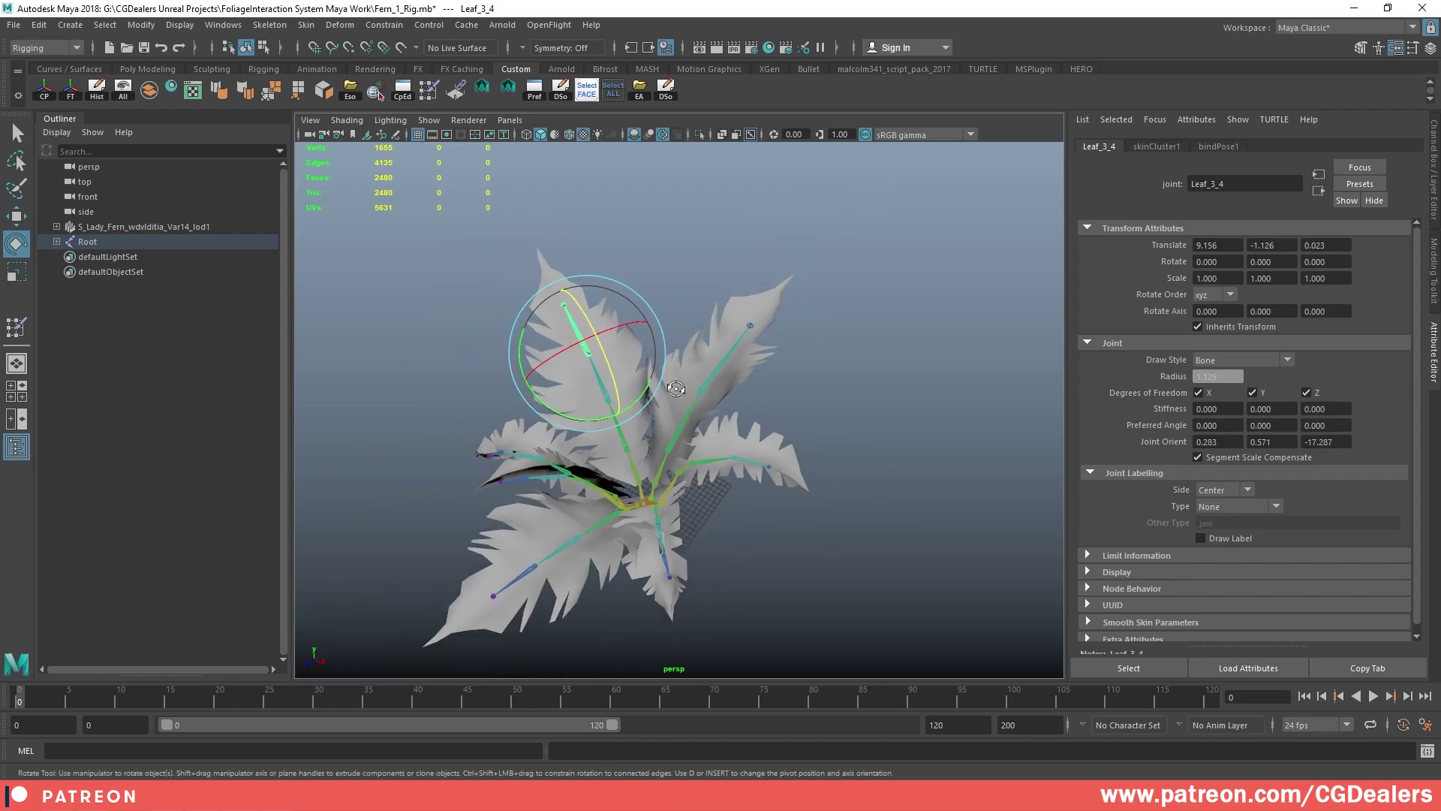
alt+drag(555, 510, 432, 447)
alt+drag(734, 376, 679, 379)
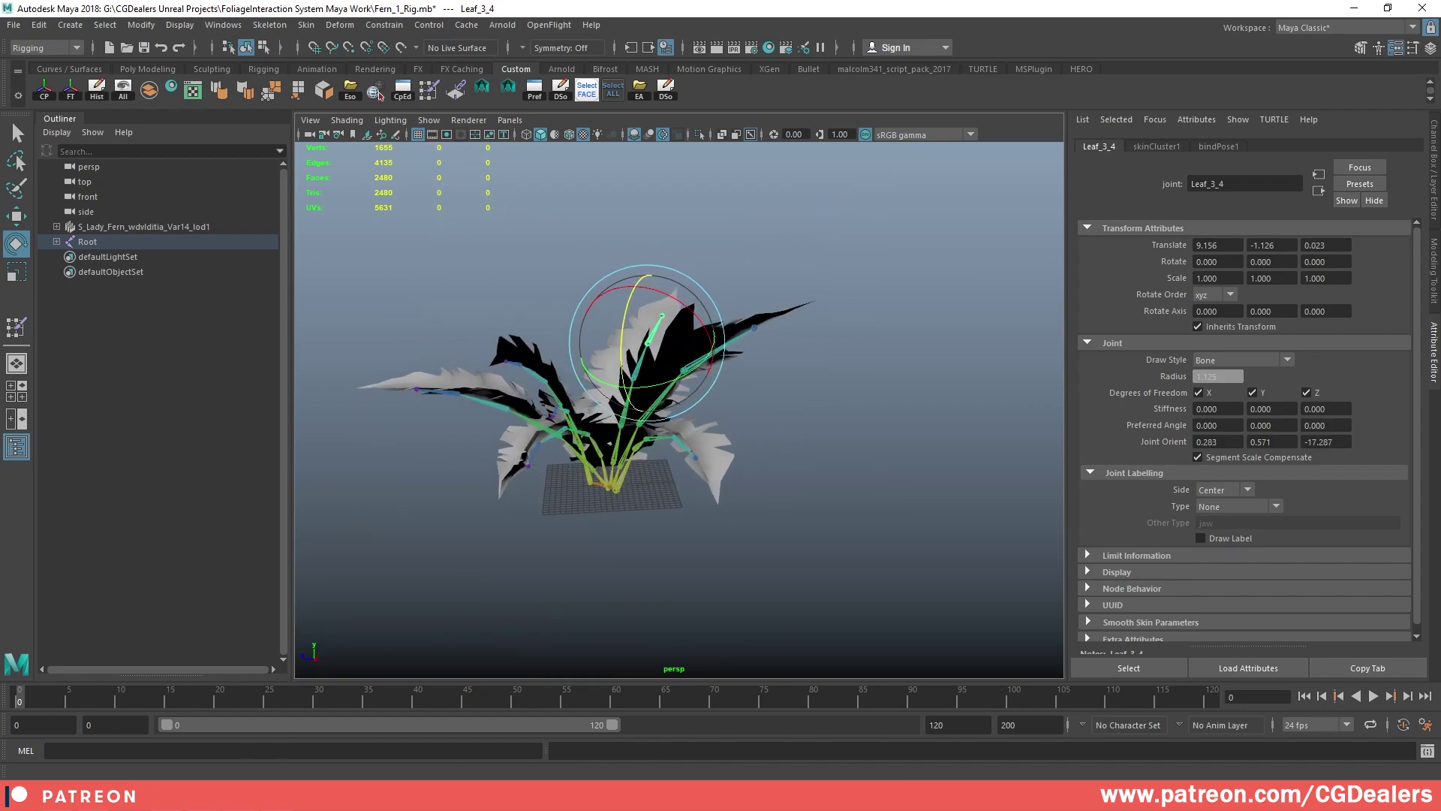
- Return to Unreal, open Fern_1_Rigged_Skeleton and select all leaf bones from Leaf_1_0 through Leaf_7_5
click(203, 795)
click(120, 733)
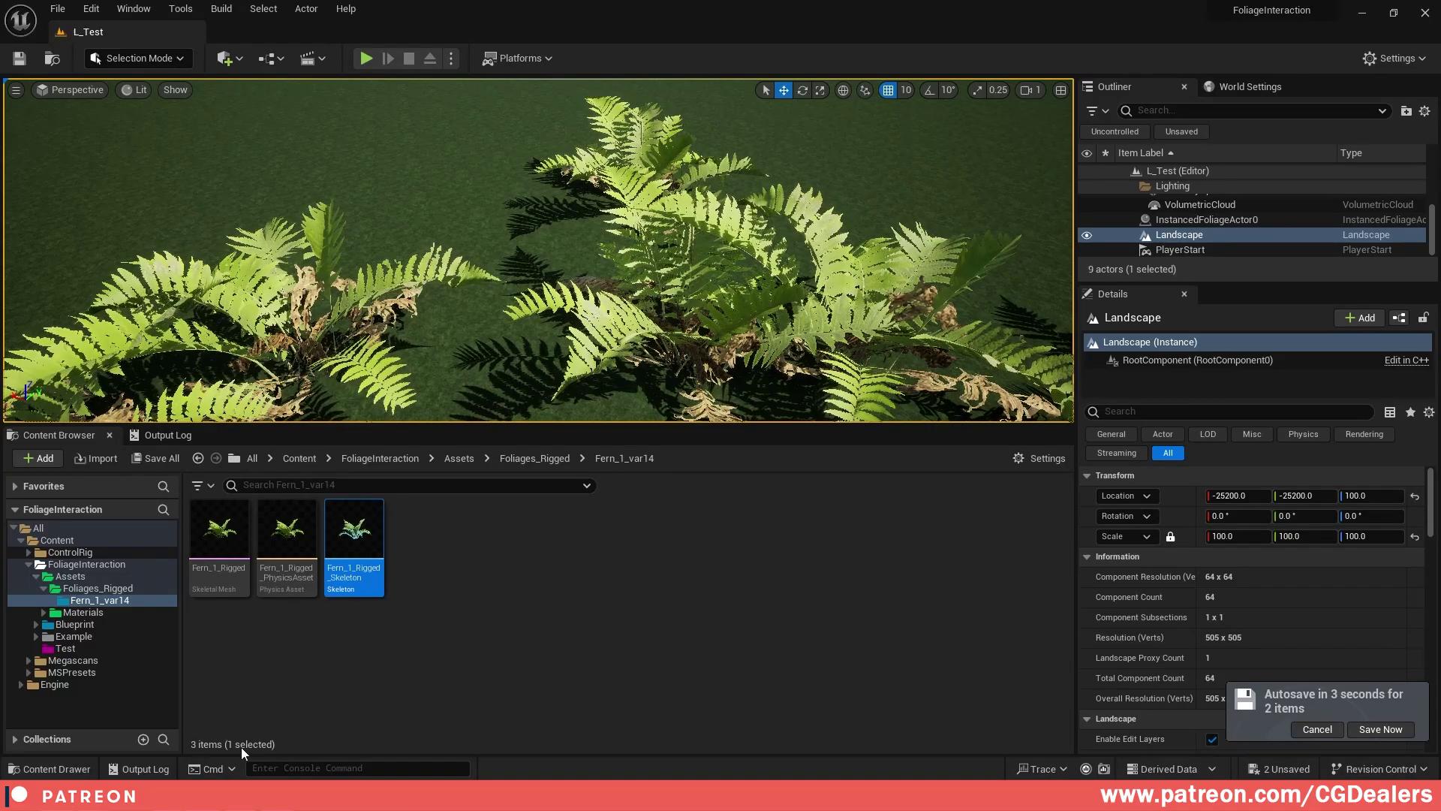
mouse_move(370, 535)
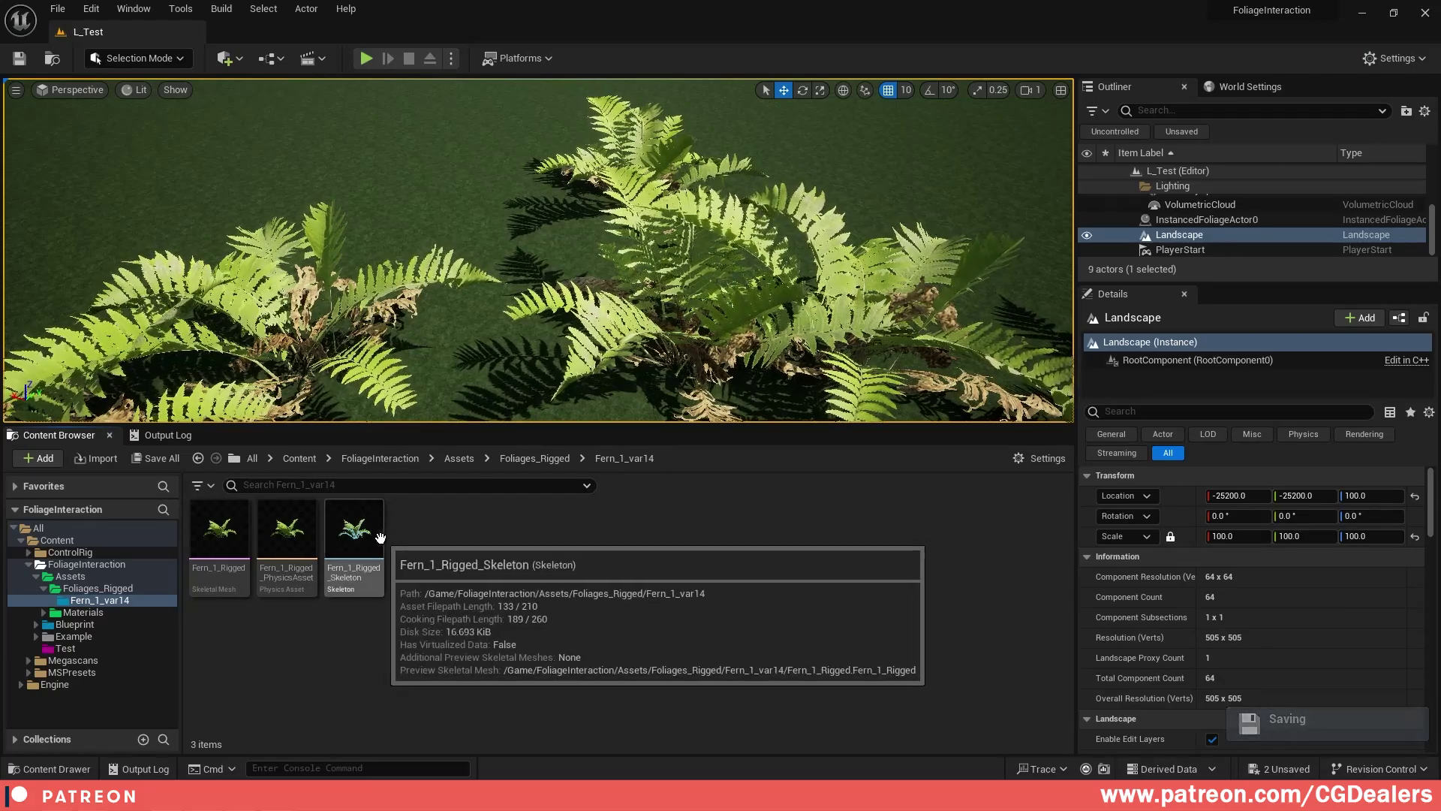
double_click(370, 535)
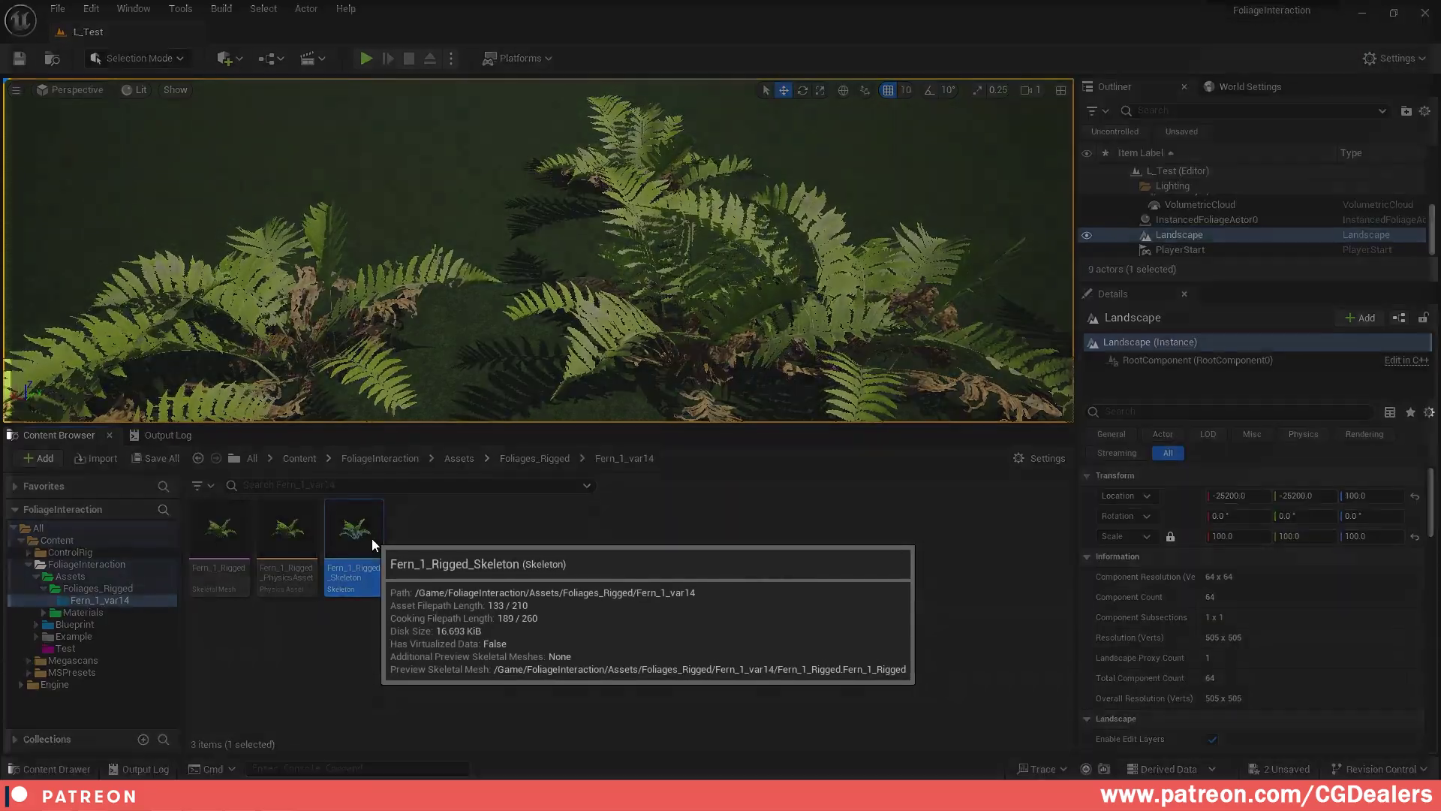
click(59, 148)
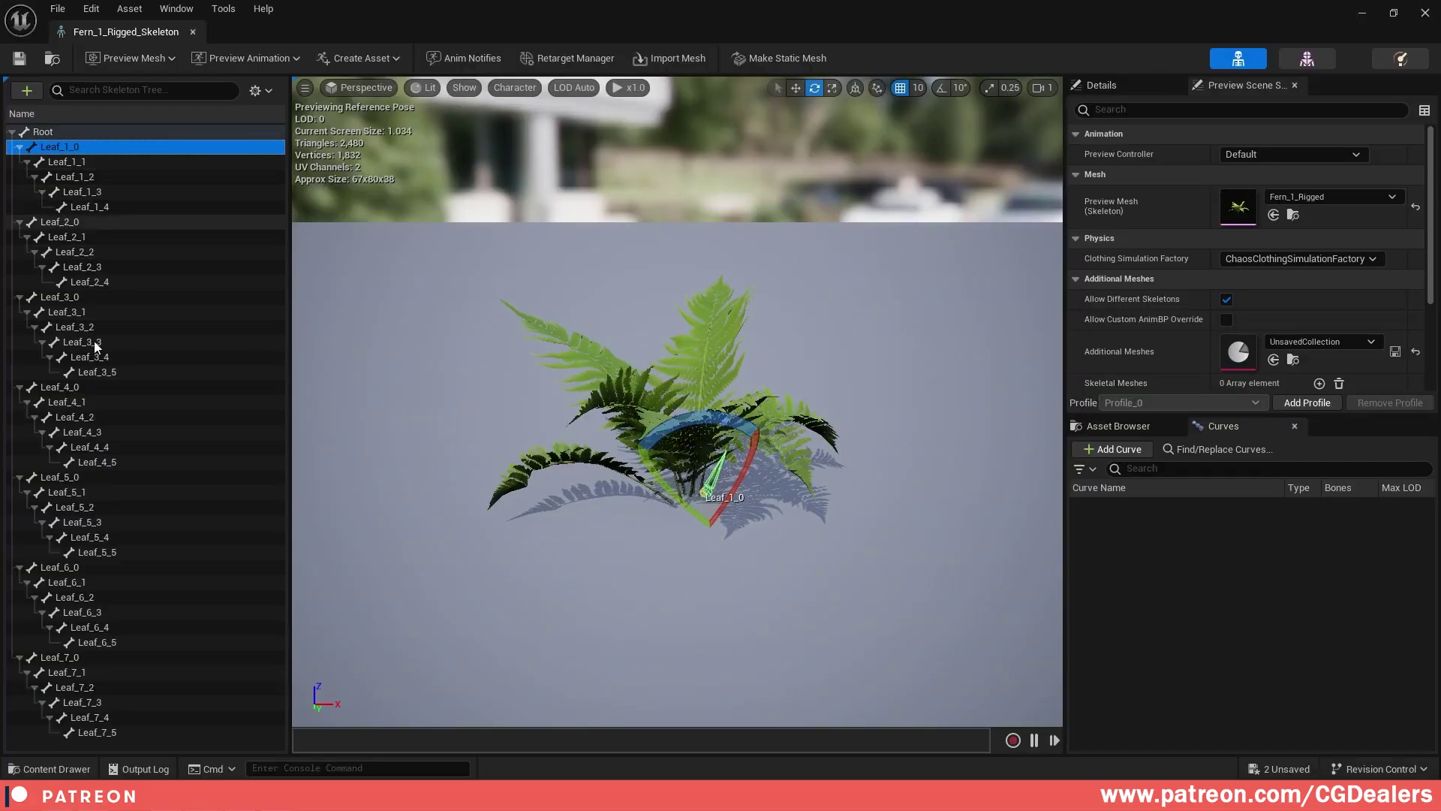
shift+click(91, 739)
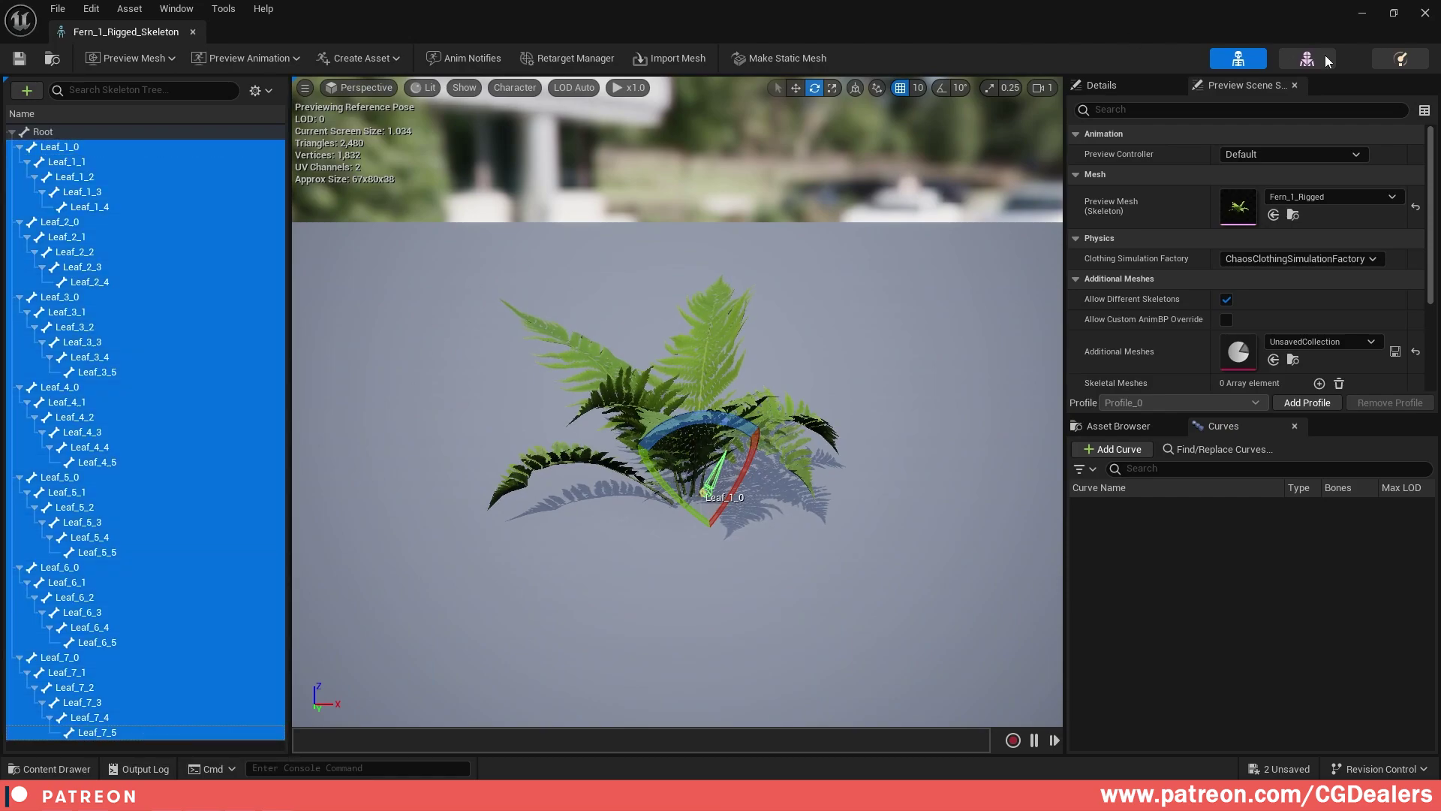
- Open the fern's physics asset and make its skeleton tree show all bones and the constraints
click(1401, 59)
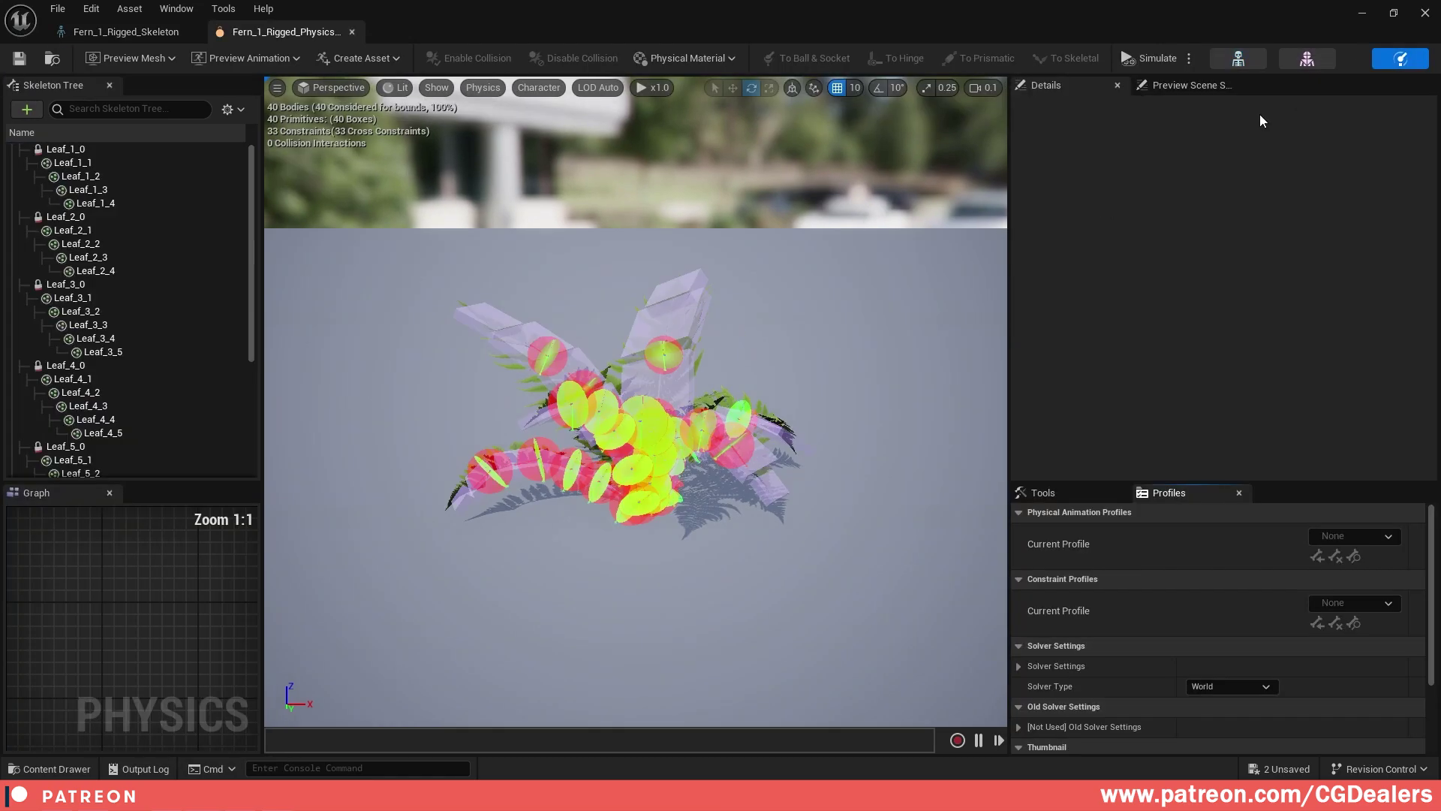
click(105, 163)
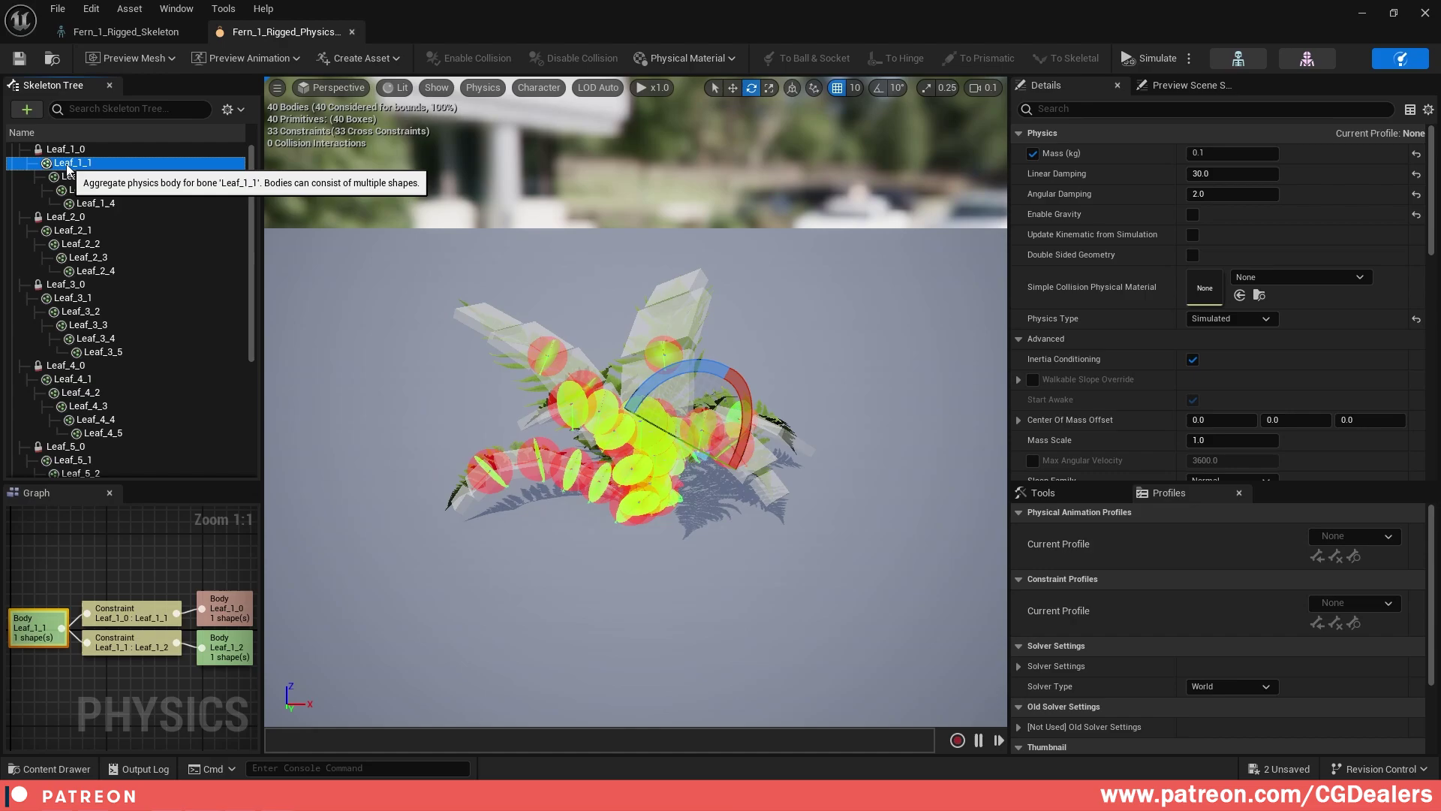
click(228, 110)
click(237, 394)
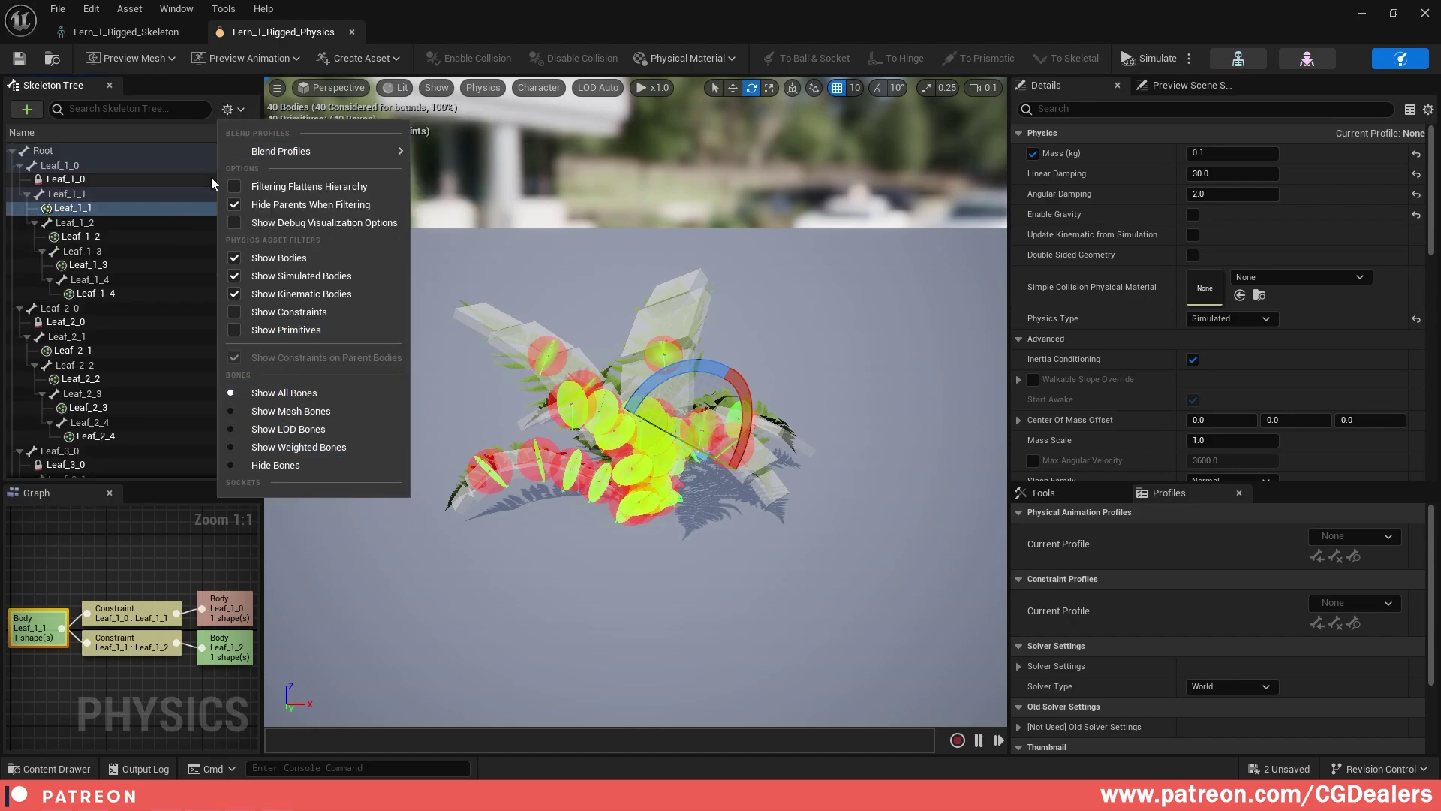
click(289, 311)
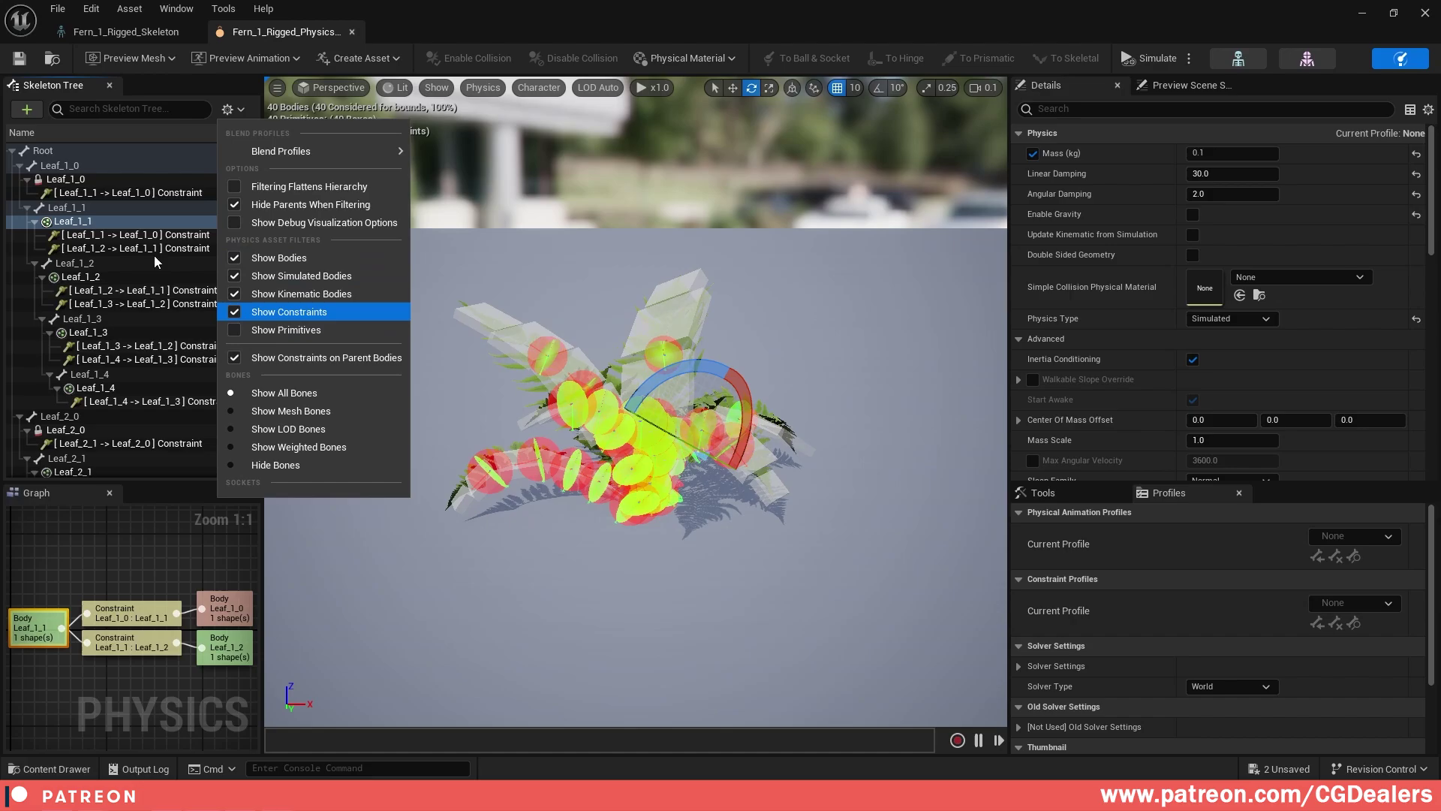
click(103, 183)
- Focus on the Leaf_1_0 physics body and bone and examine them from several angles
click(60, 180)
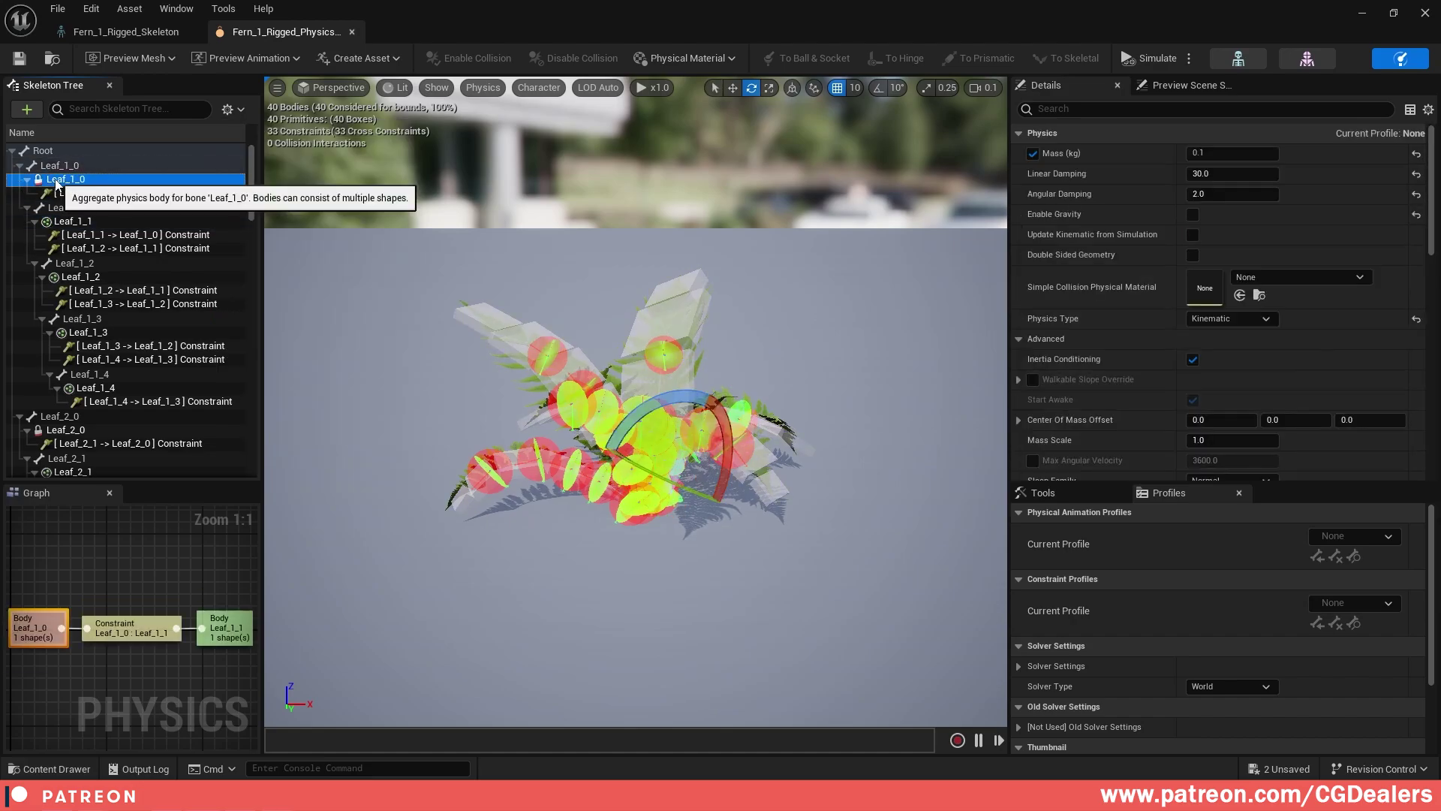
key(f)
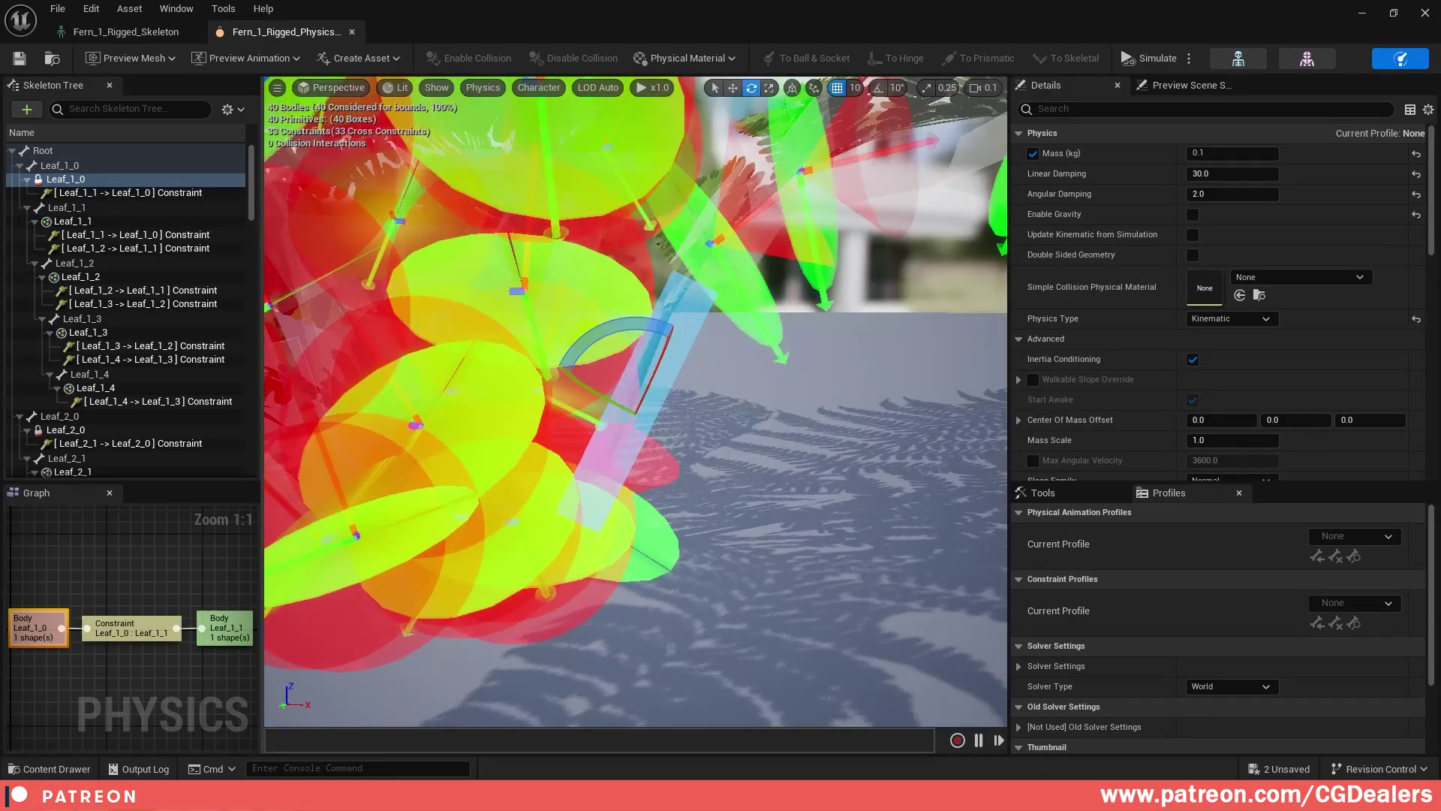
click(60, 165)
key(f)
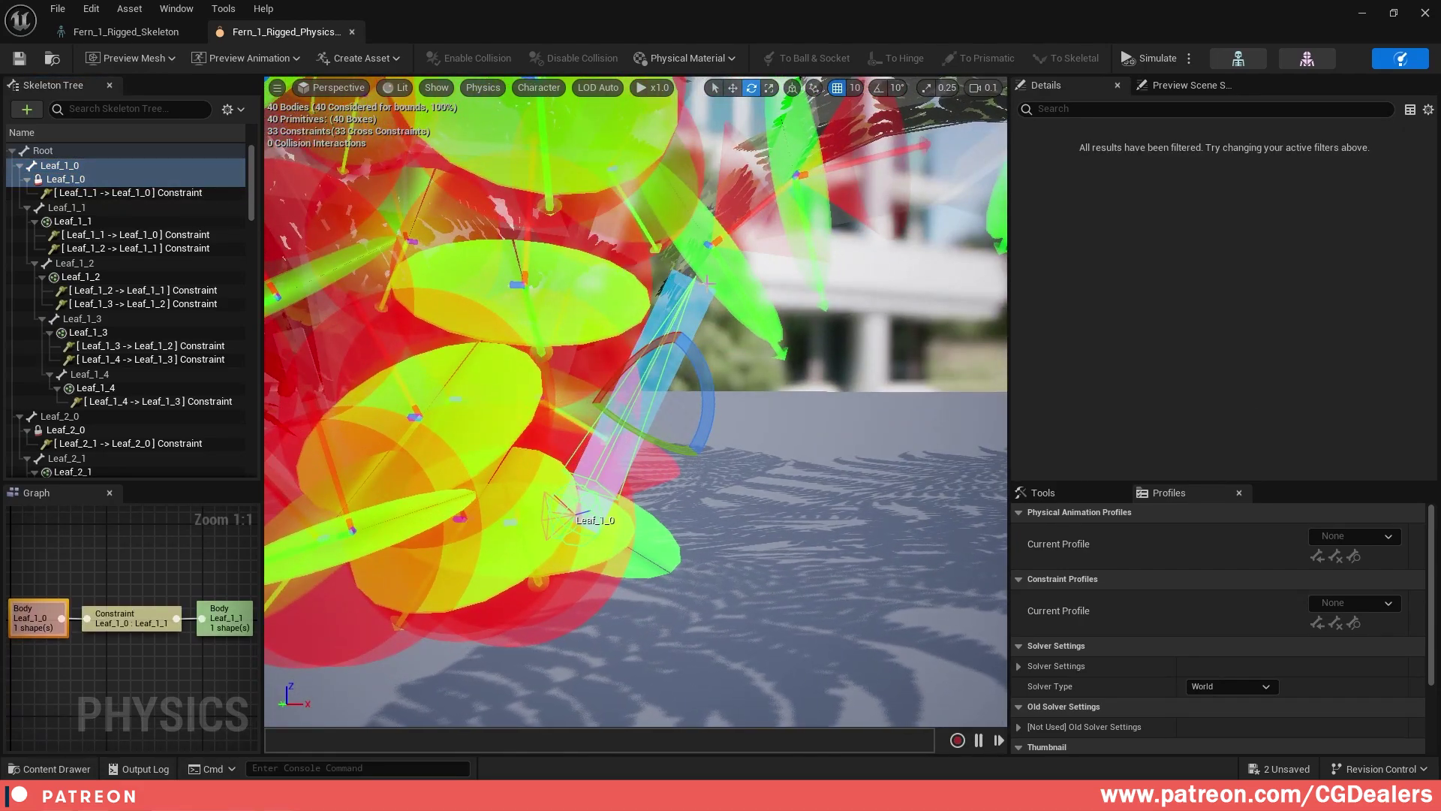
alt+drag(707, 283, 601, 290)
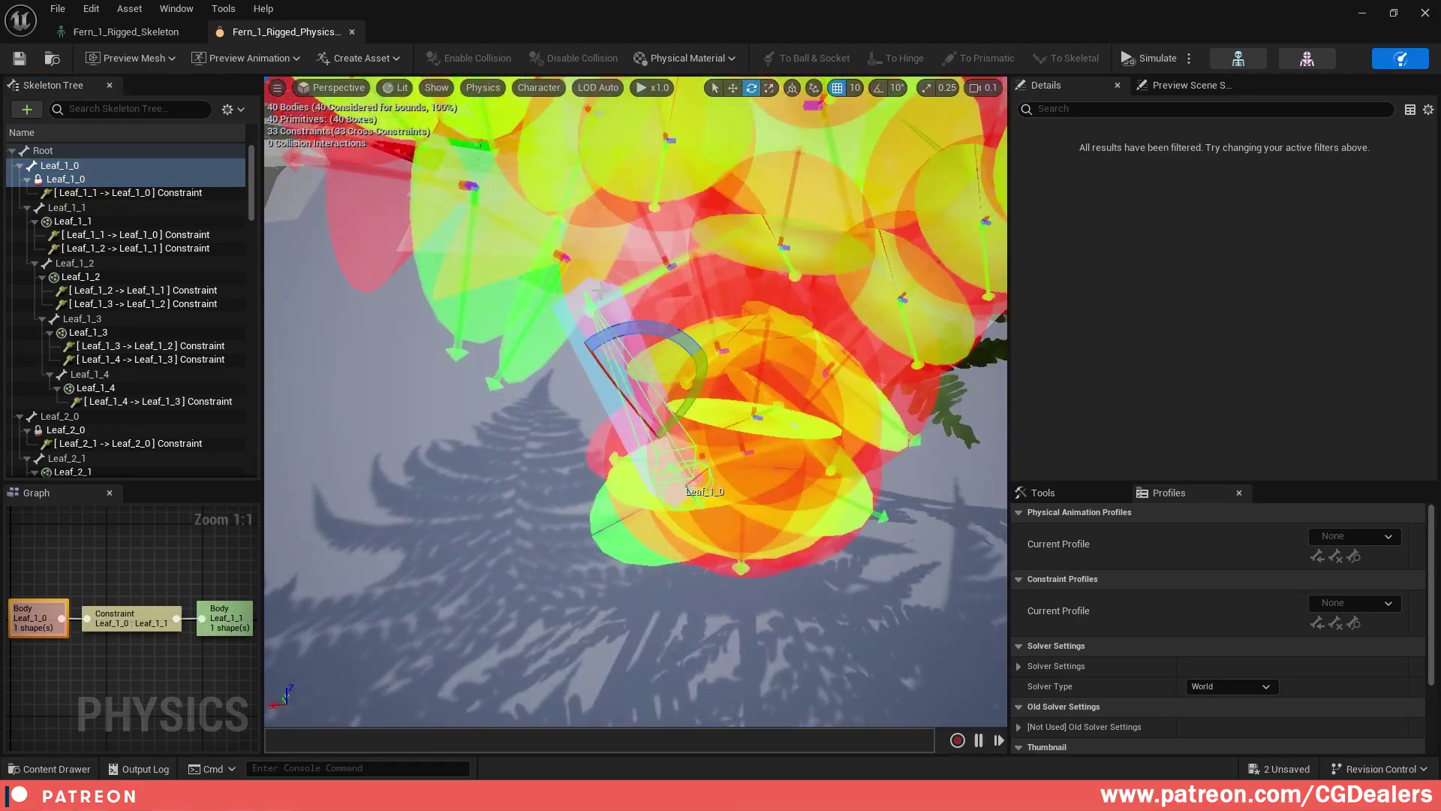
mouse_move(779, 341)
alt+mouse_down()
mouse_move(751, 365)
mouse_move(789, 368)
mouse_move(776, 358)
alt+mouse_up()
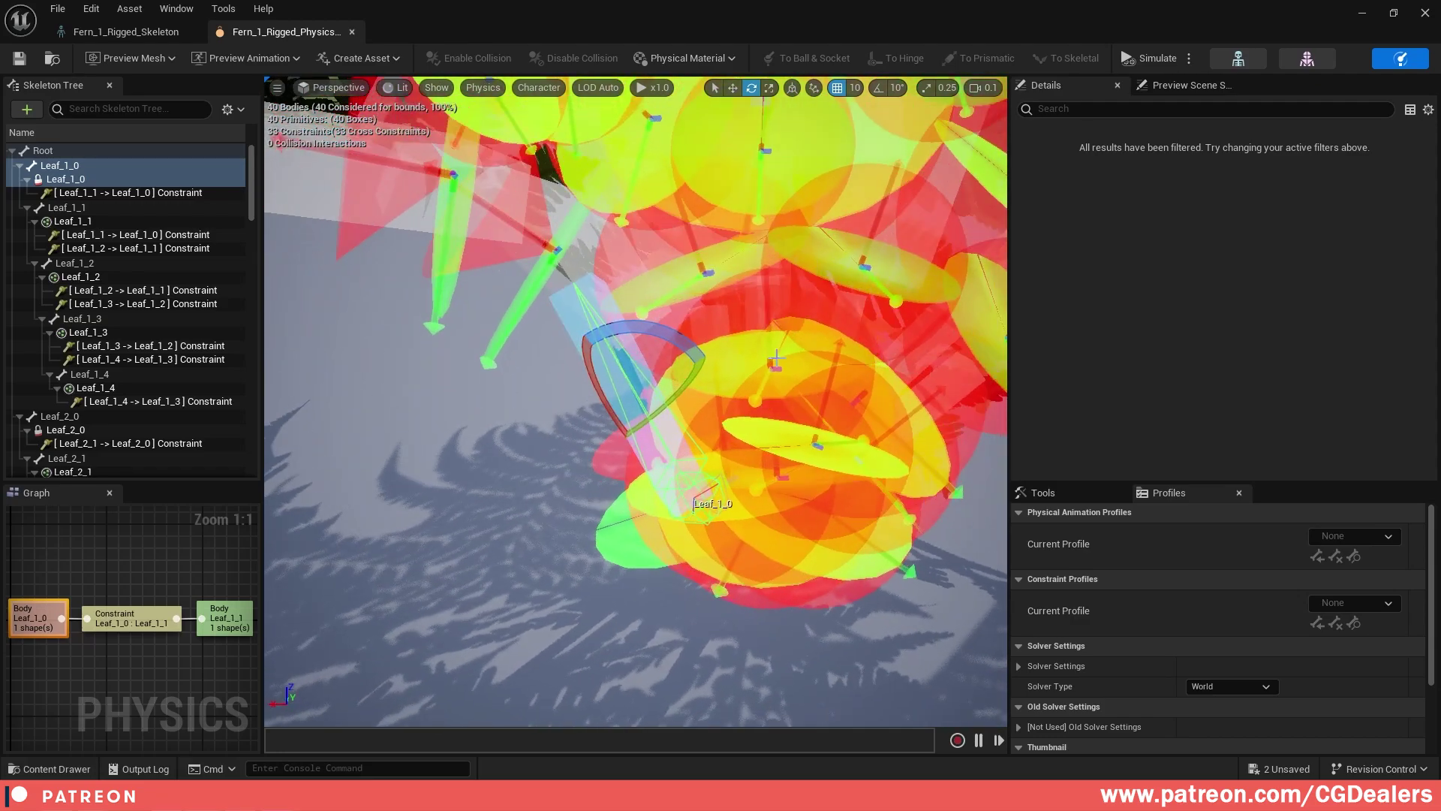
- Examine the bodies and constraints from Leaf_1_1 to Leaf_1_3, and select the Leaf_1_1 to Leaf_1_0 constraint under Leaf_1_0
click(73, 221)
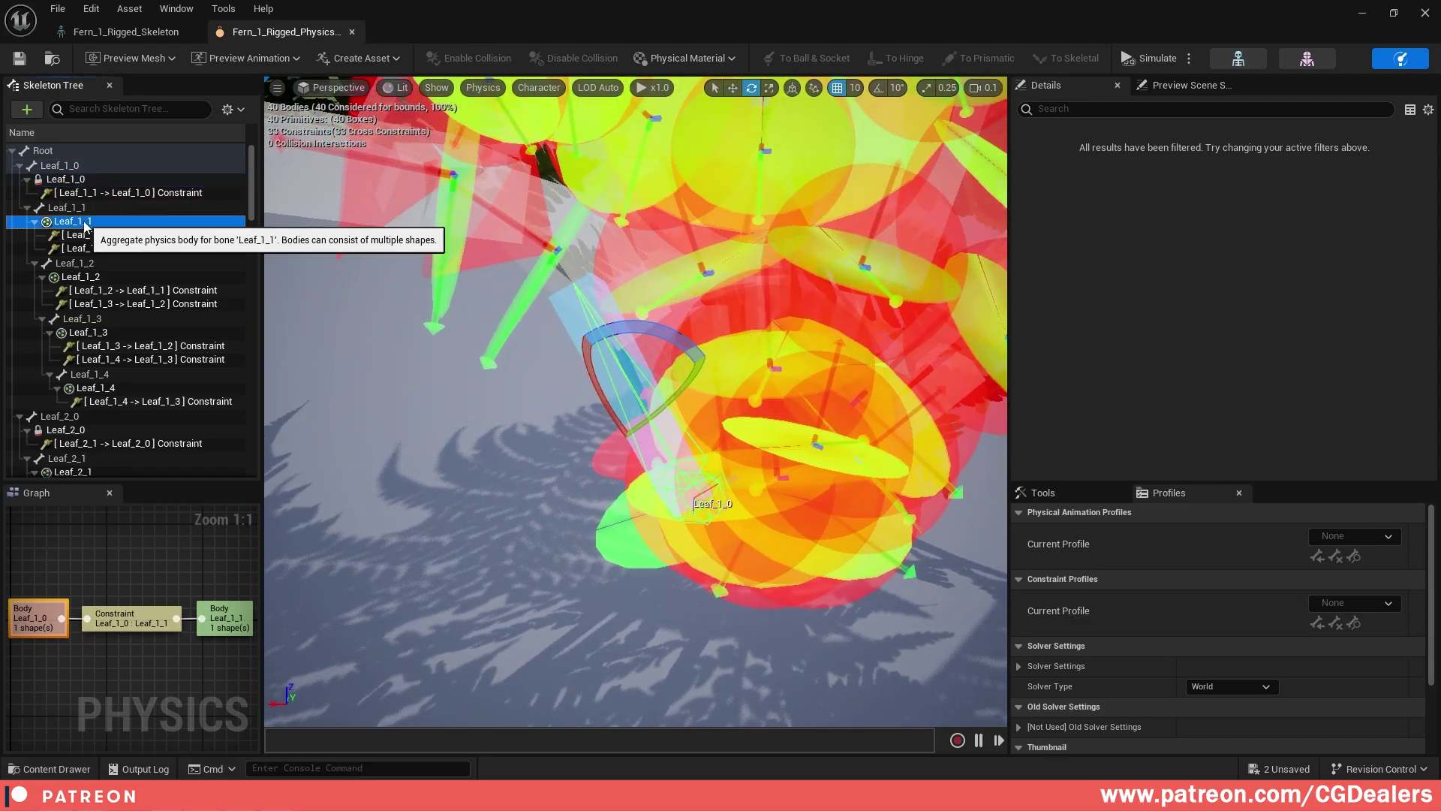
shift+click(84, 209)
shift+click(121, 332)
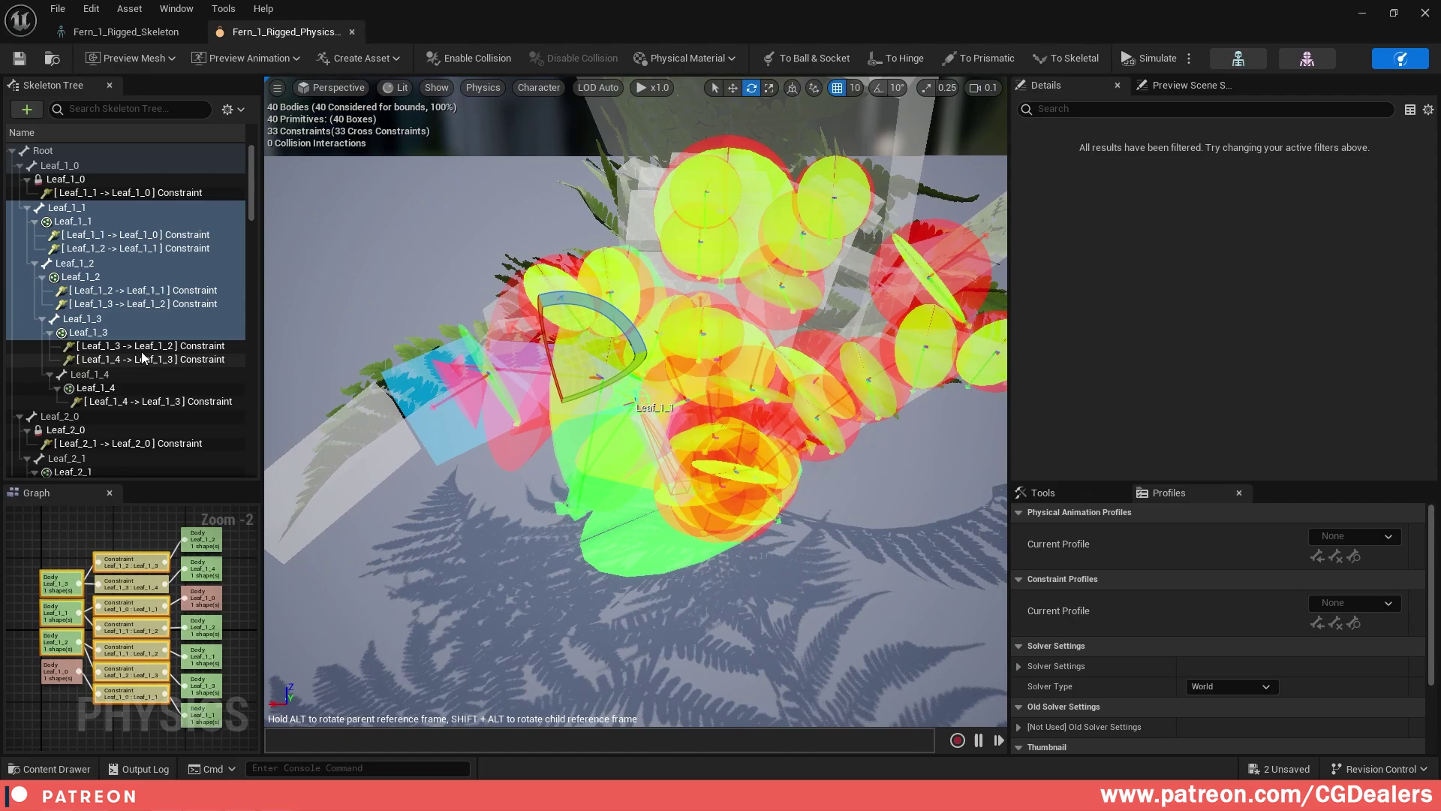
click(146, 193)
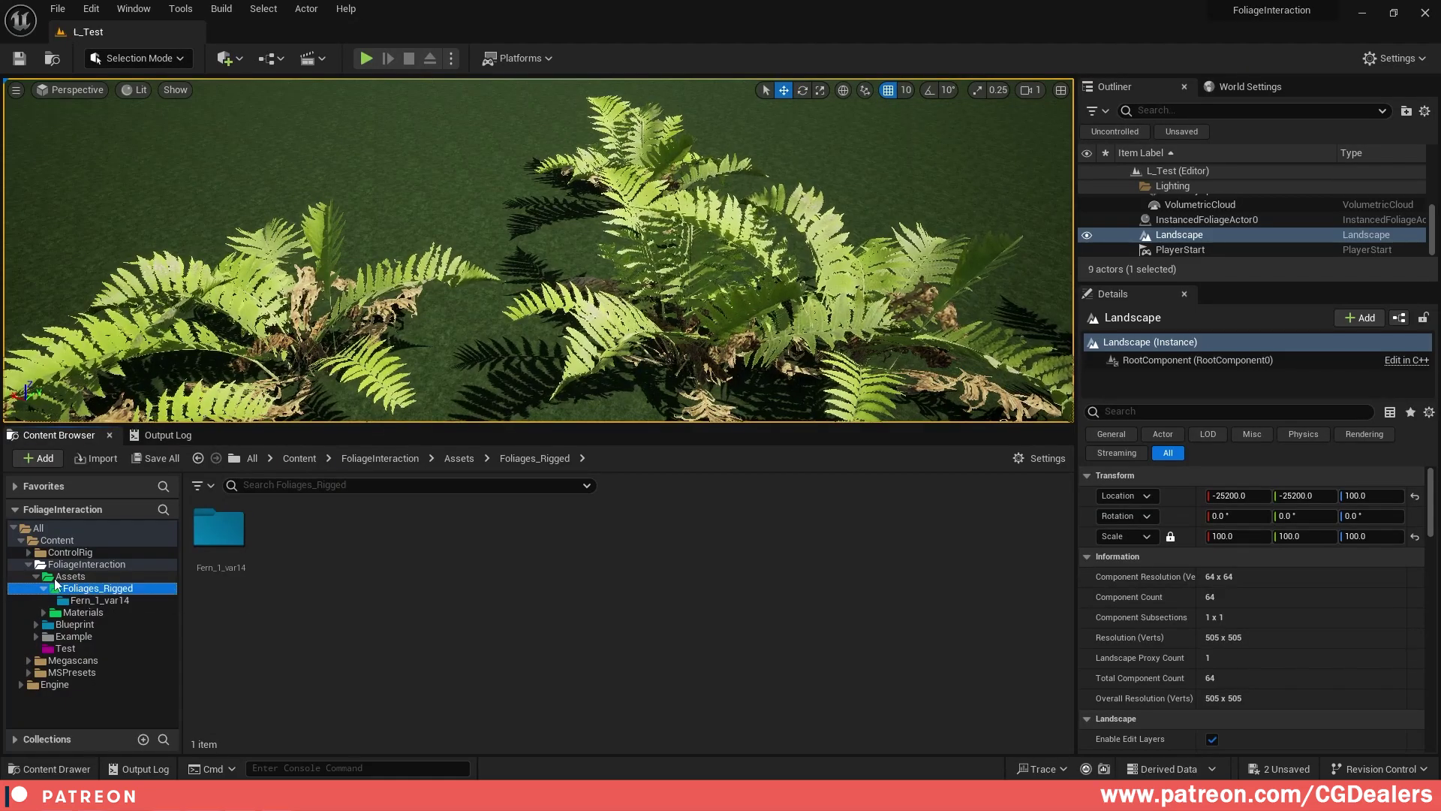
- Open the DT_FoliageData table from the Blueprint/FoliageInteraction/Data/DataTables folder
click(70, 576)
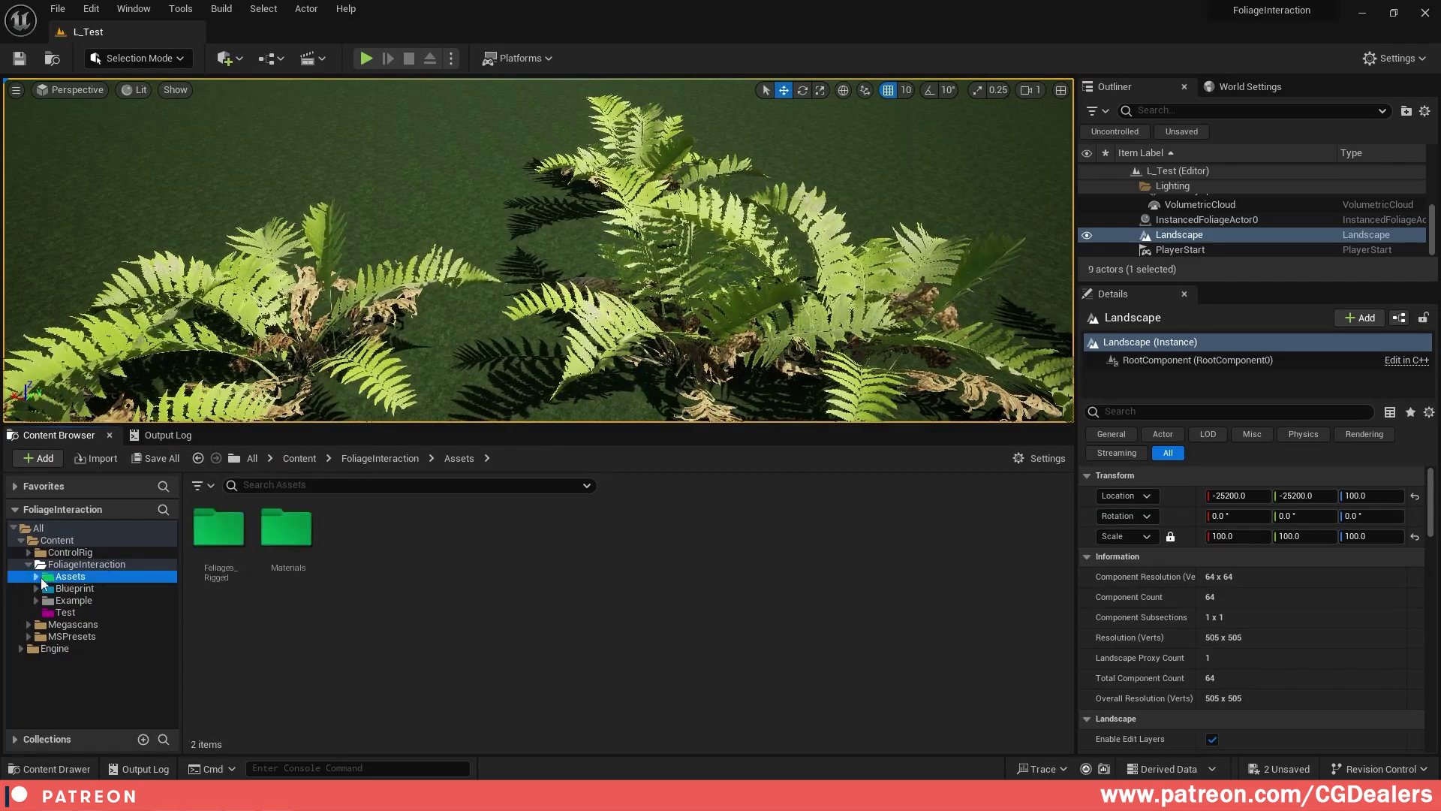
click(74, 588)
double_click(218, 529)
double_click(219, 529)
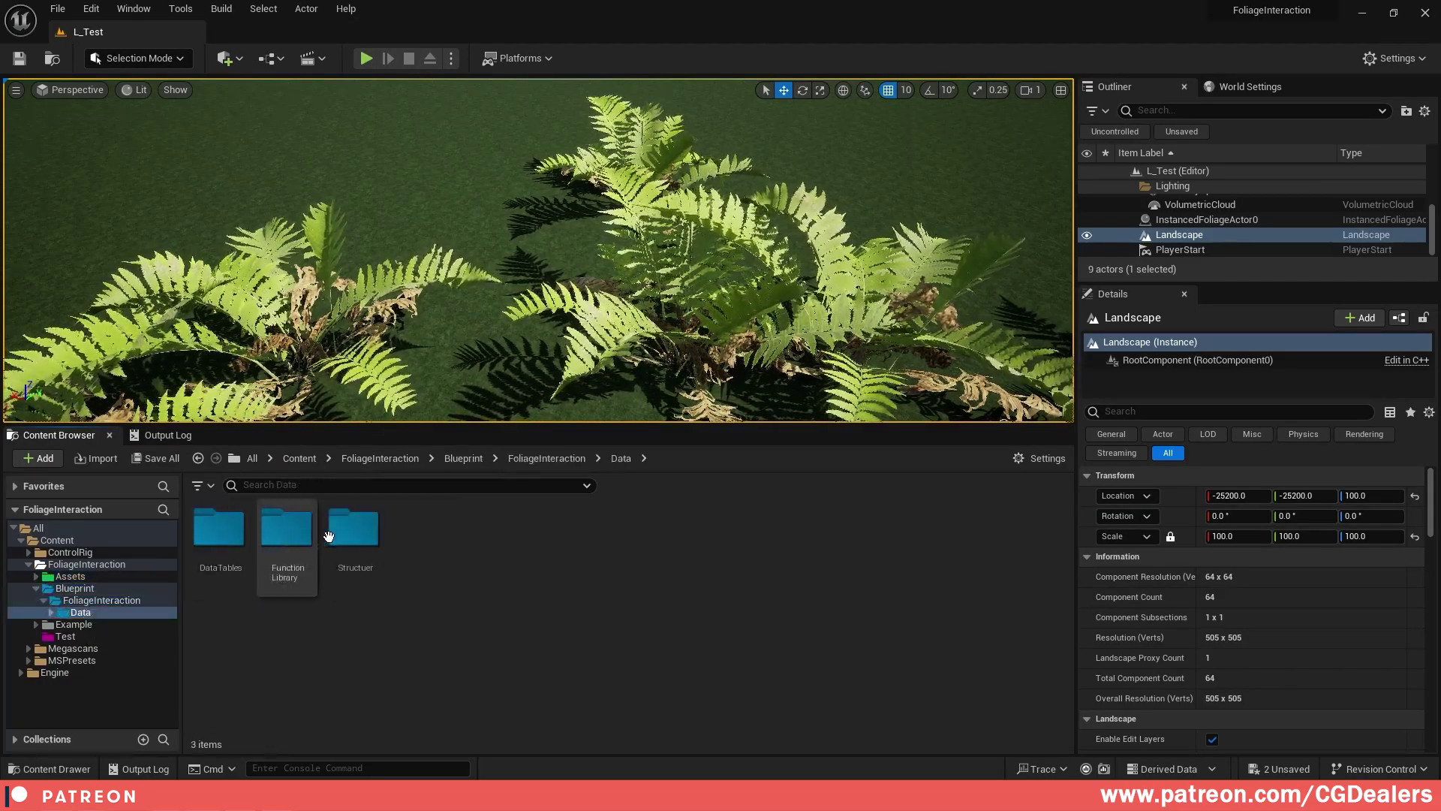
double_click(244, 545)
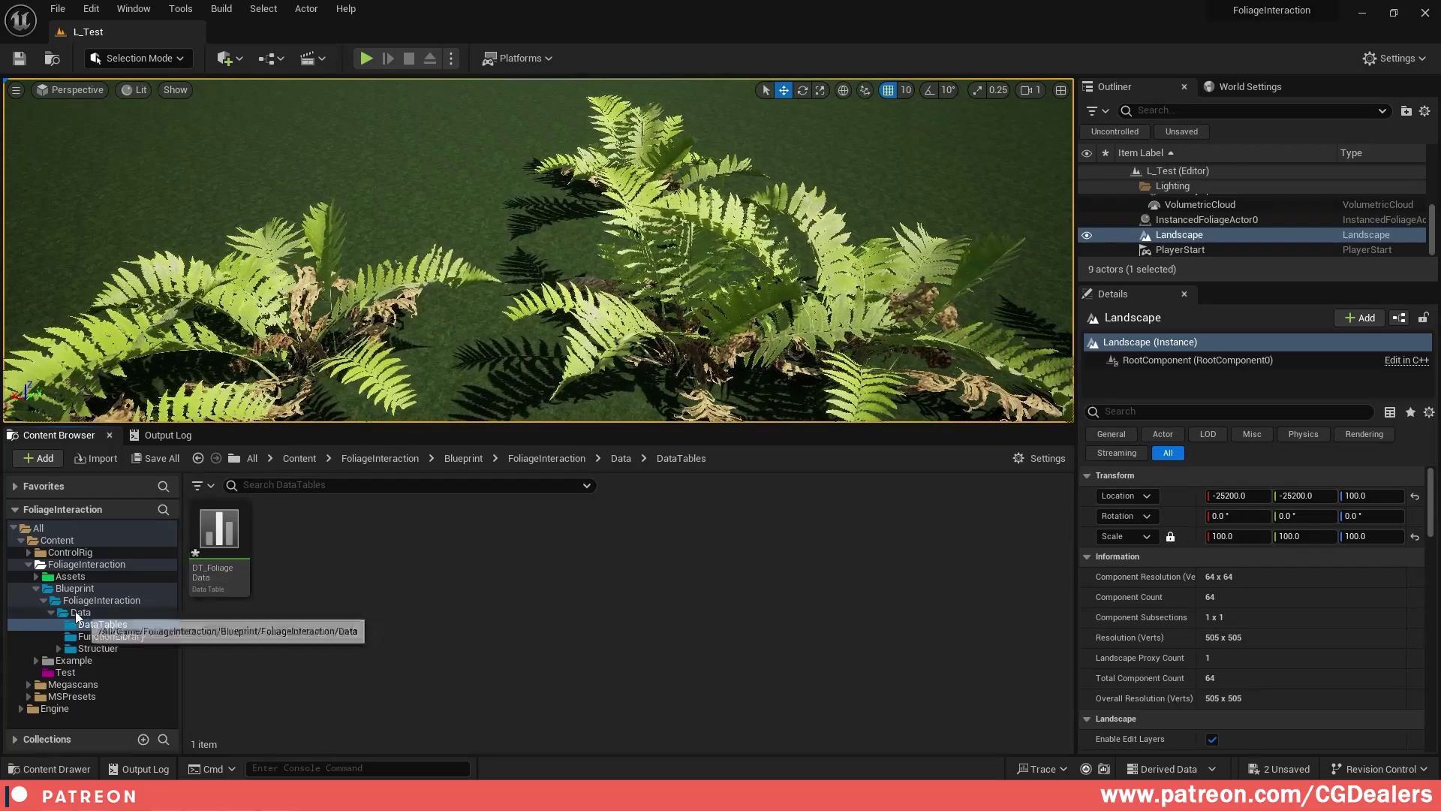
double_click(219, 531)
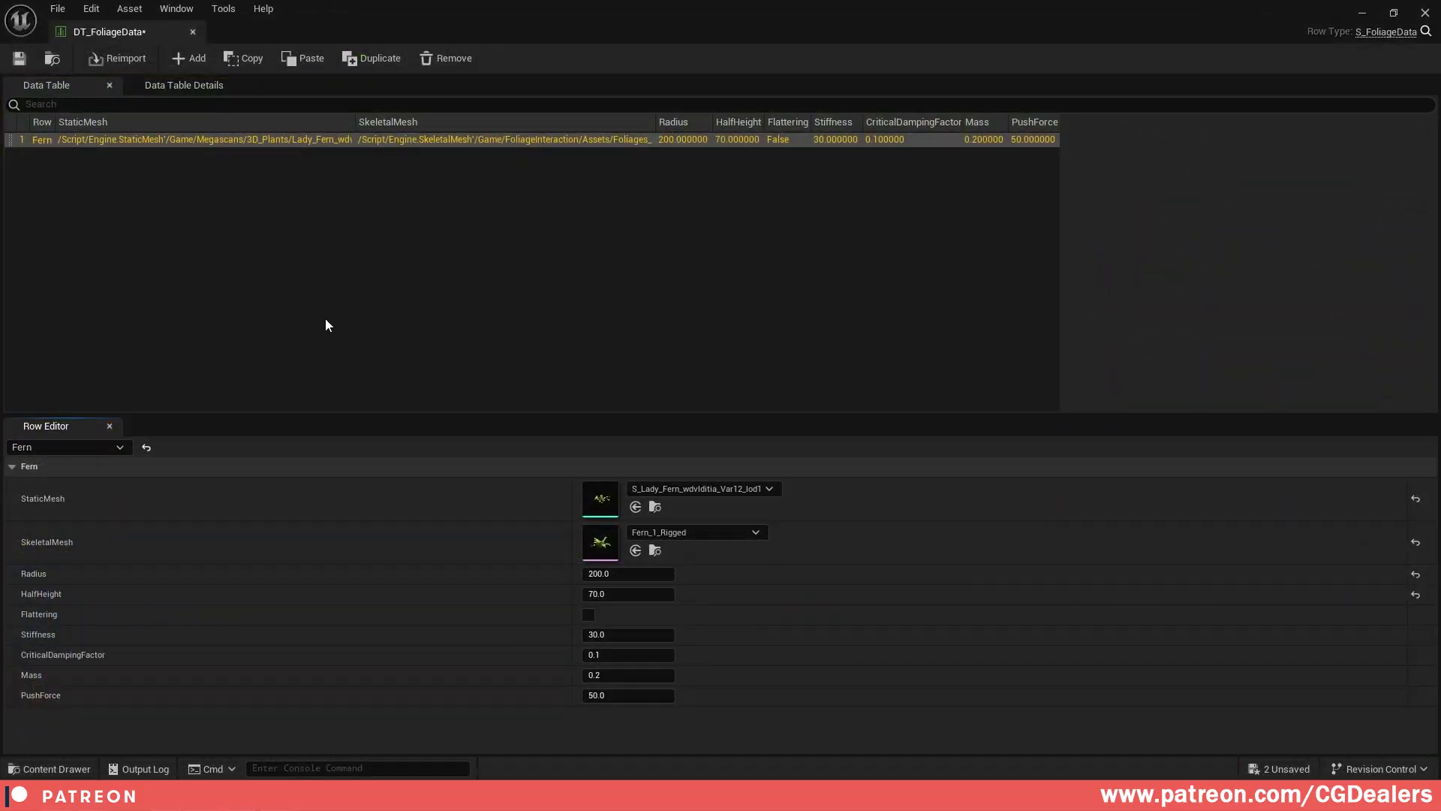
- Add a new row to the DT_FoliageData table and delete that row again
click(183, 57)
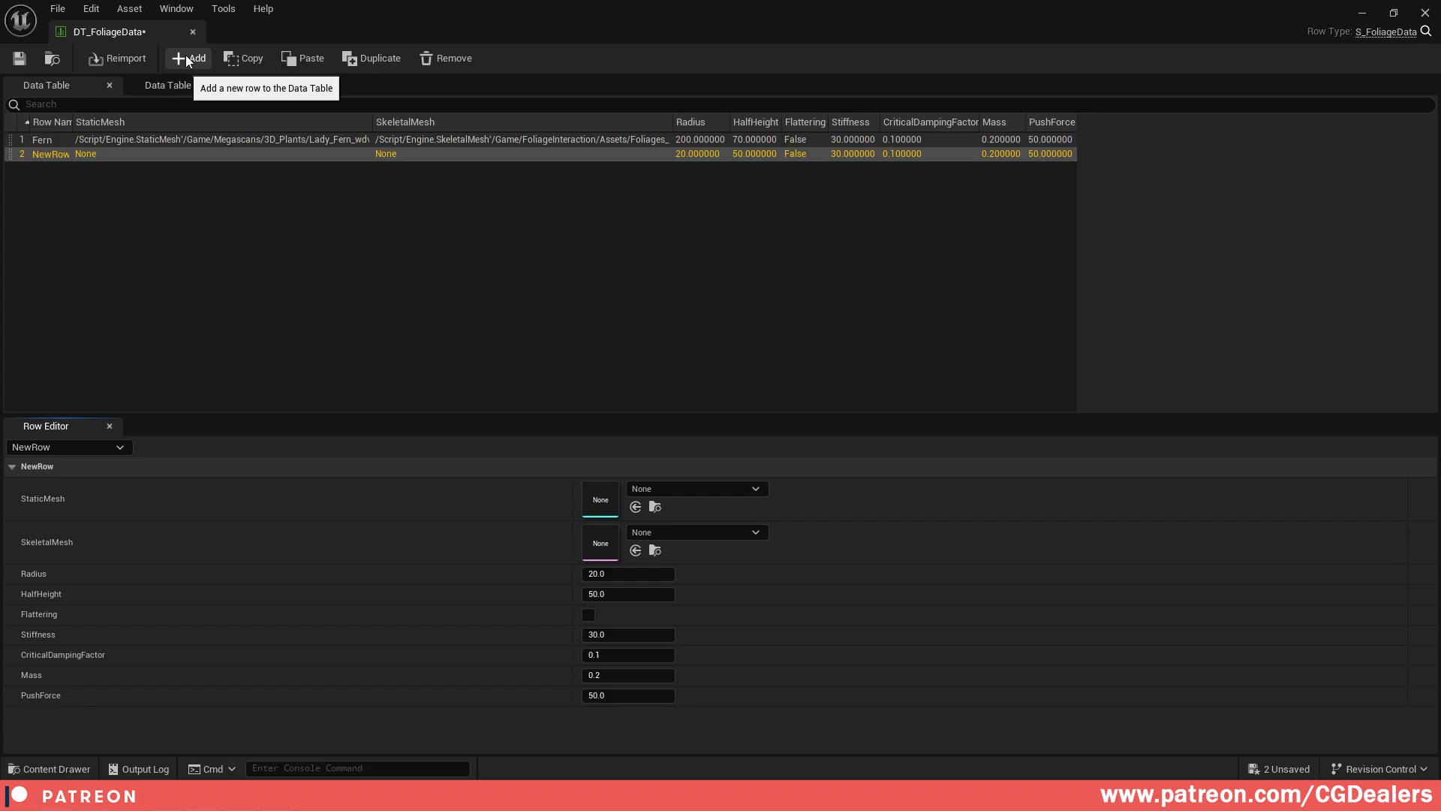
click(101, 150)
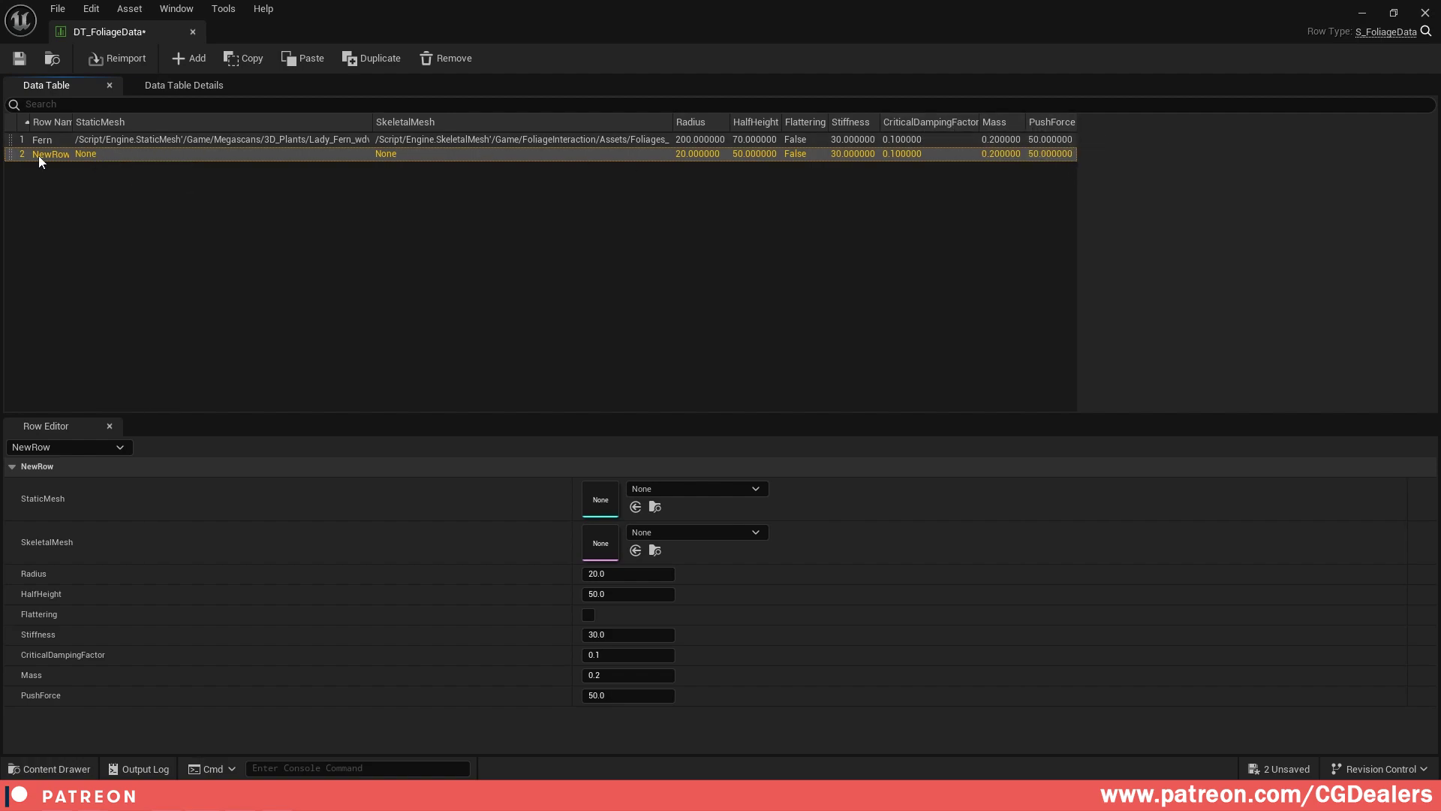
key(Delete)
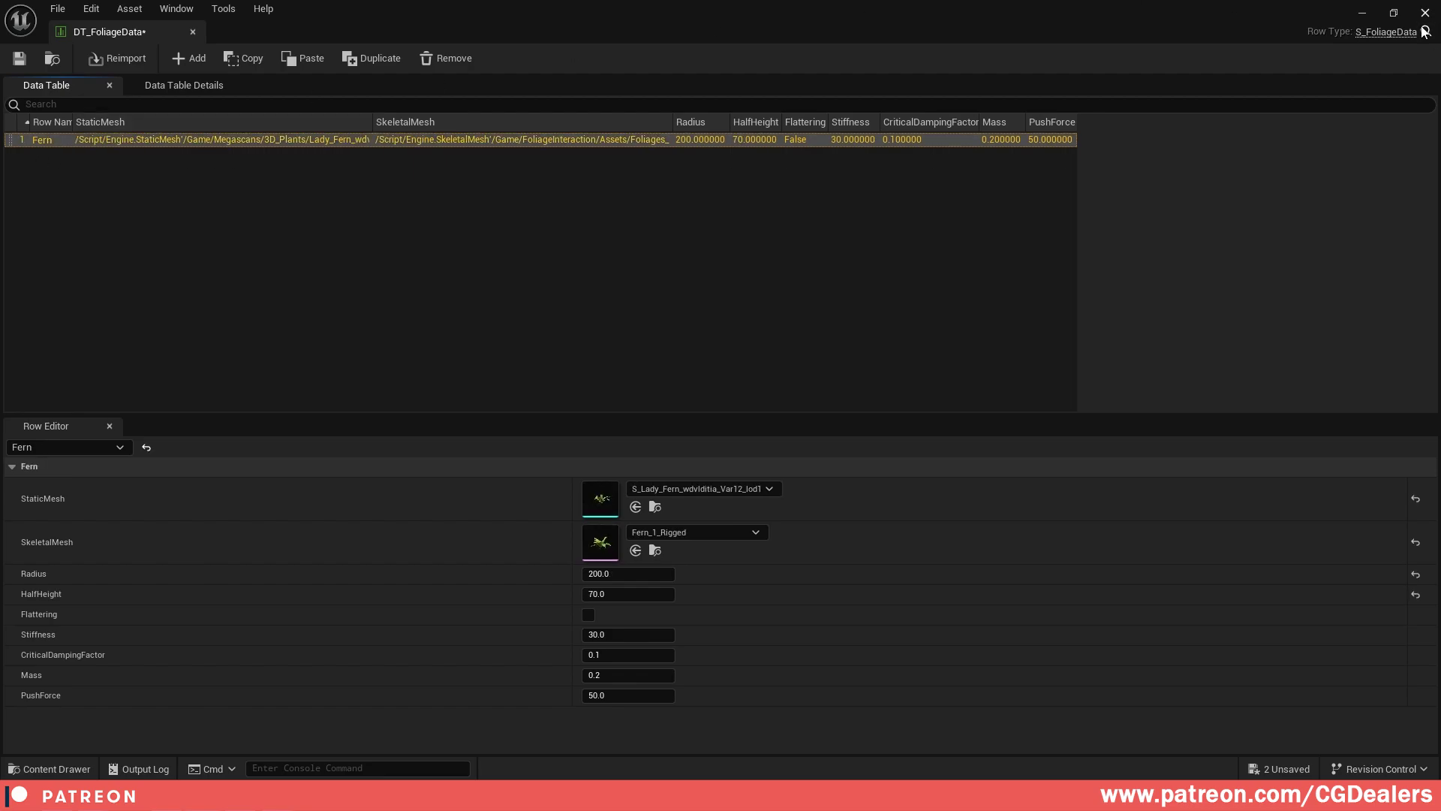
- Open the BP_Player blueprint from the Example/Blueprint folder and select its BPC_FoliageInteraction component
click(1370, 15)
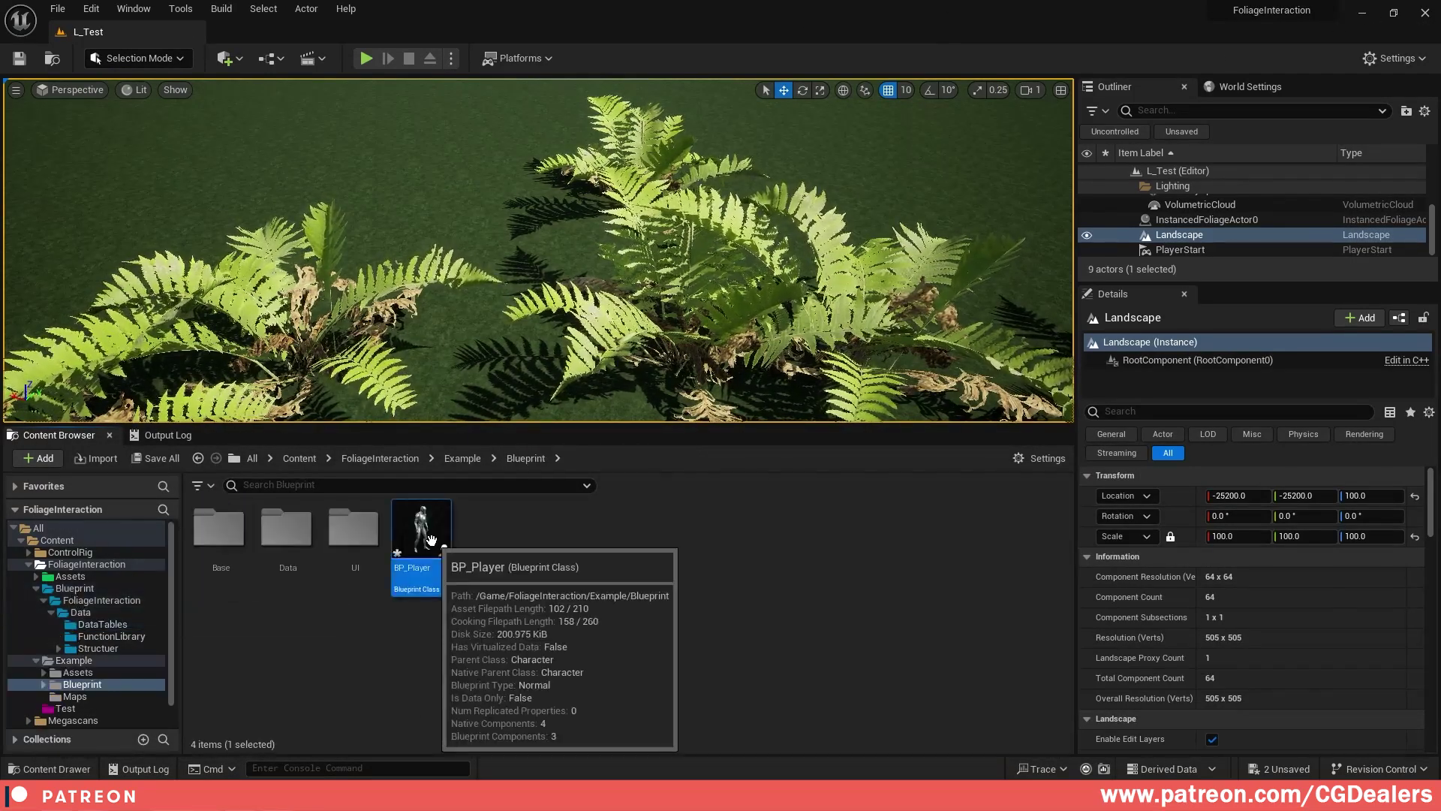
double_click(432, 542)
click(93, 251)
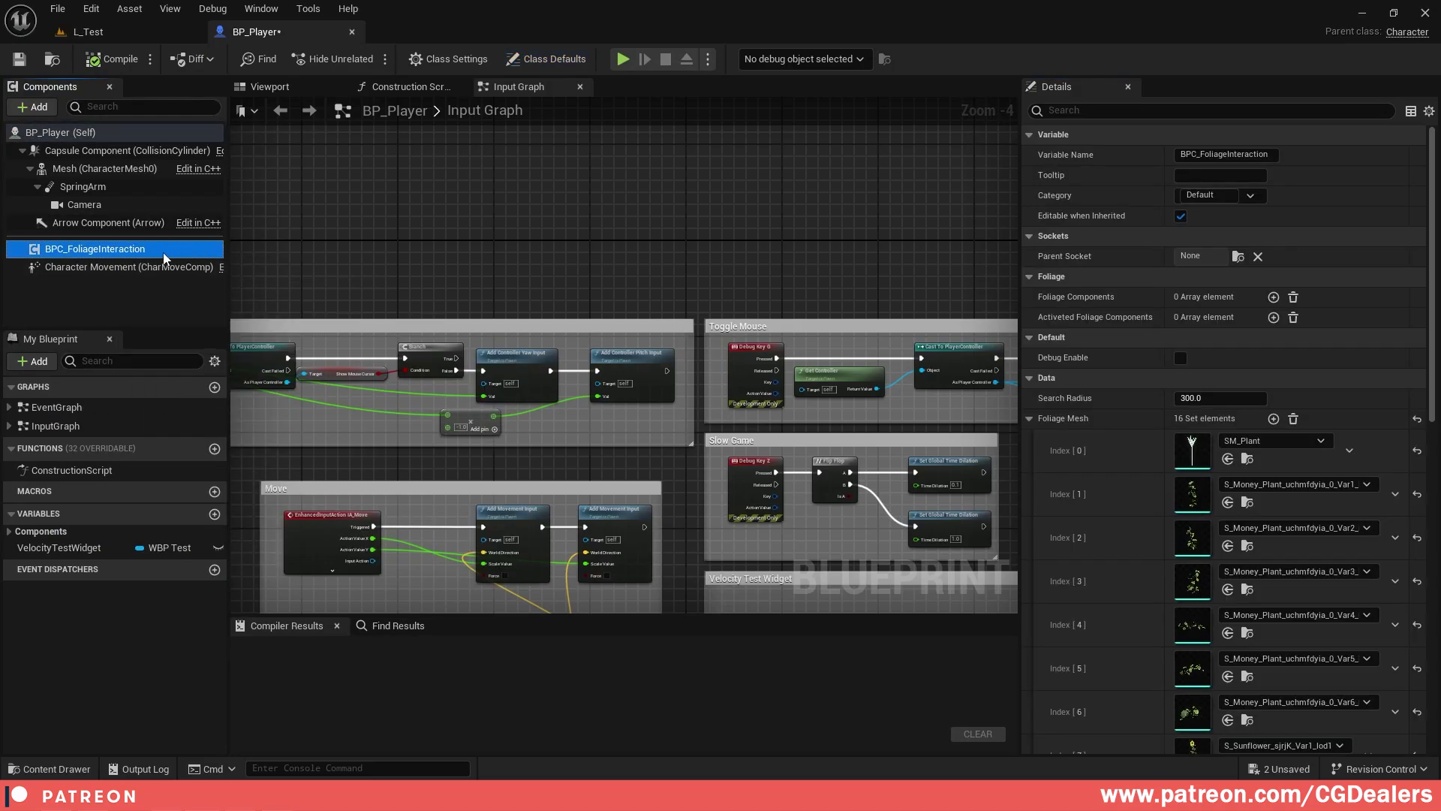
- Review the Foliage Mesh entries of the BPC_FoliageInteraction component down to the Lady Fern mesh, and close the BP_Player blueprint
scroll(1250, 511, down, 10)
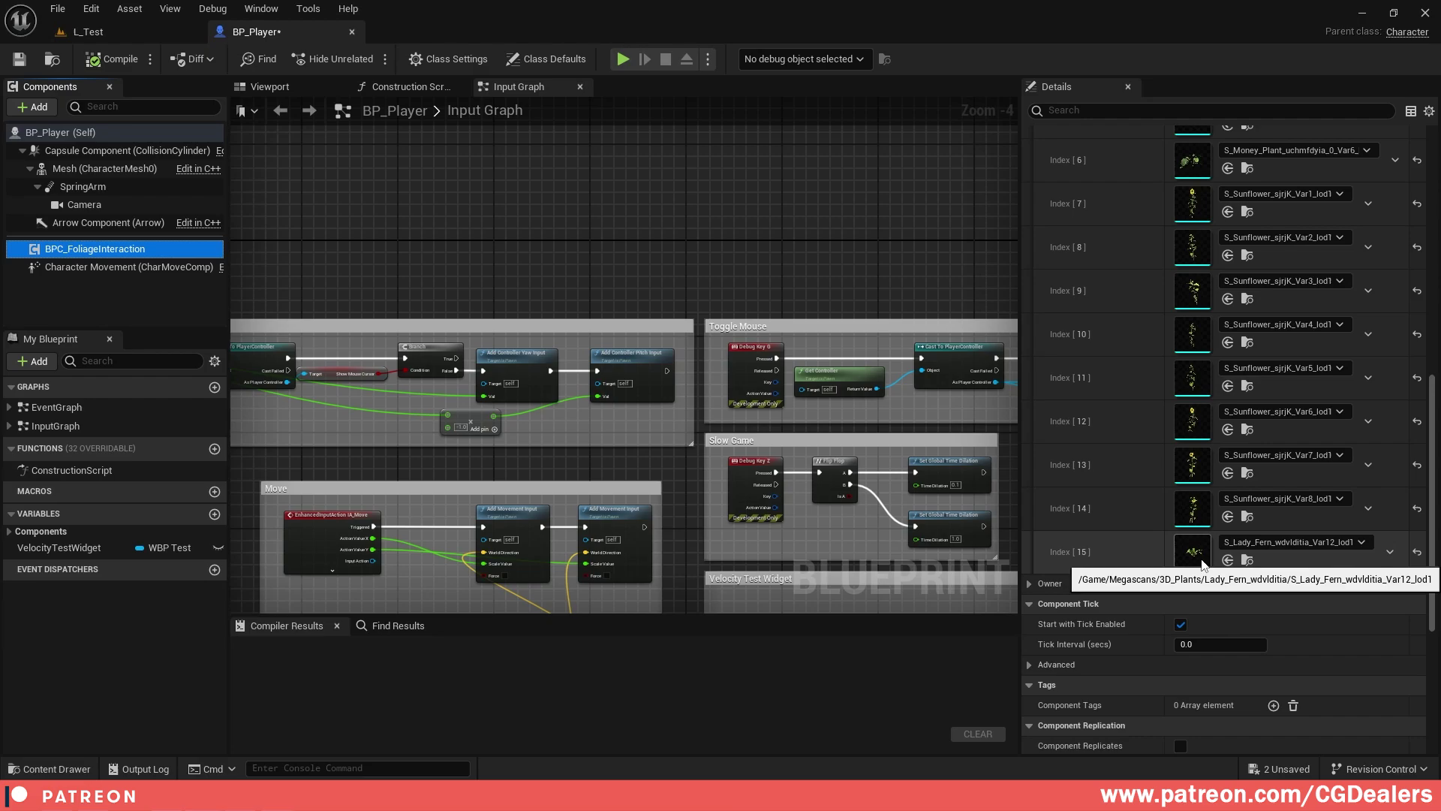
scroll(1204, 565, up, 5)
click(356, 31)
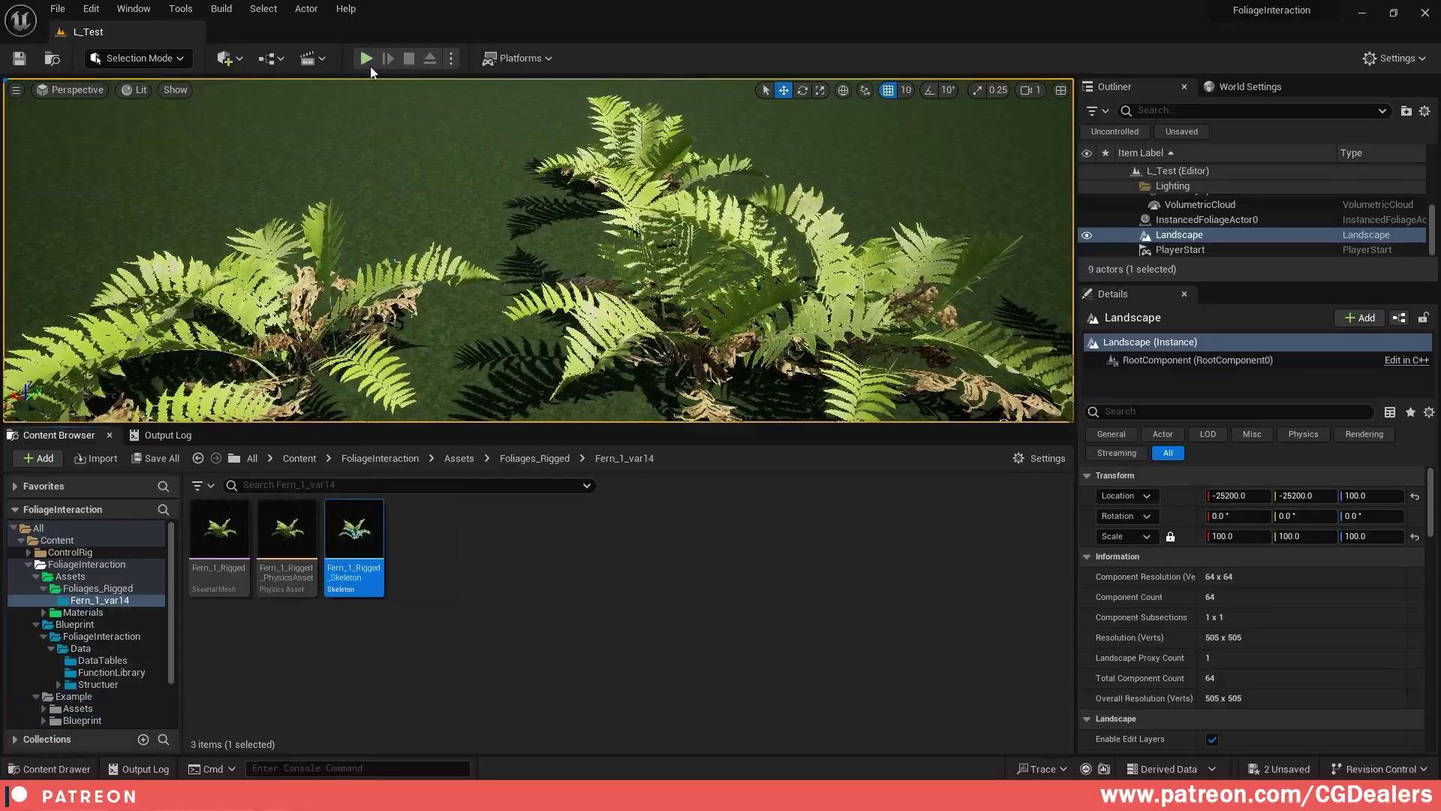
- Play the L_Test level in full screen, walk the character through the ferns and back out to test the foliage interaction, and leave full screen
click(365, 58)
key(F11)
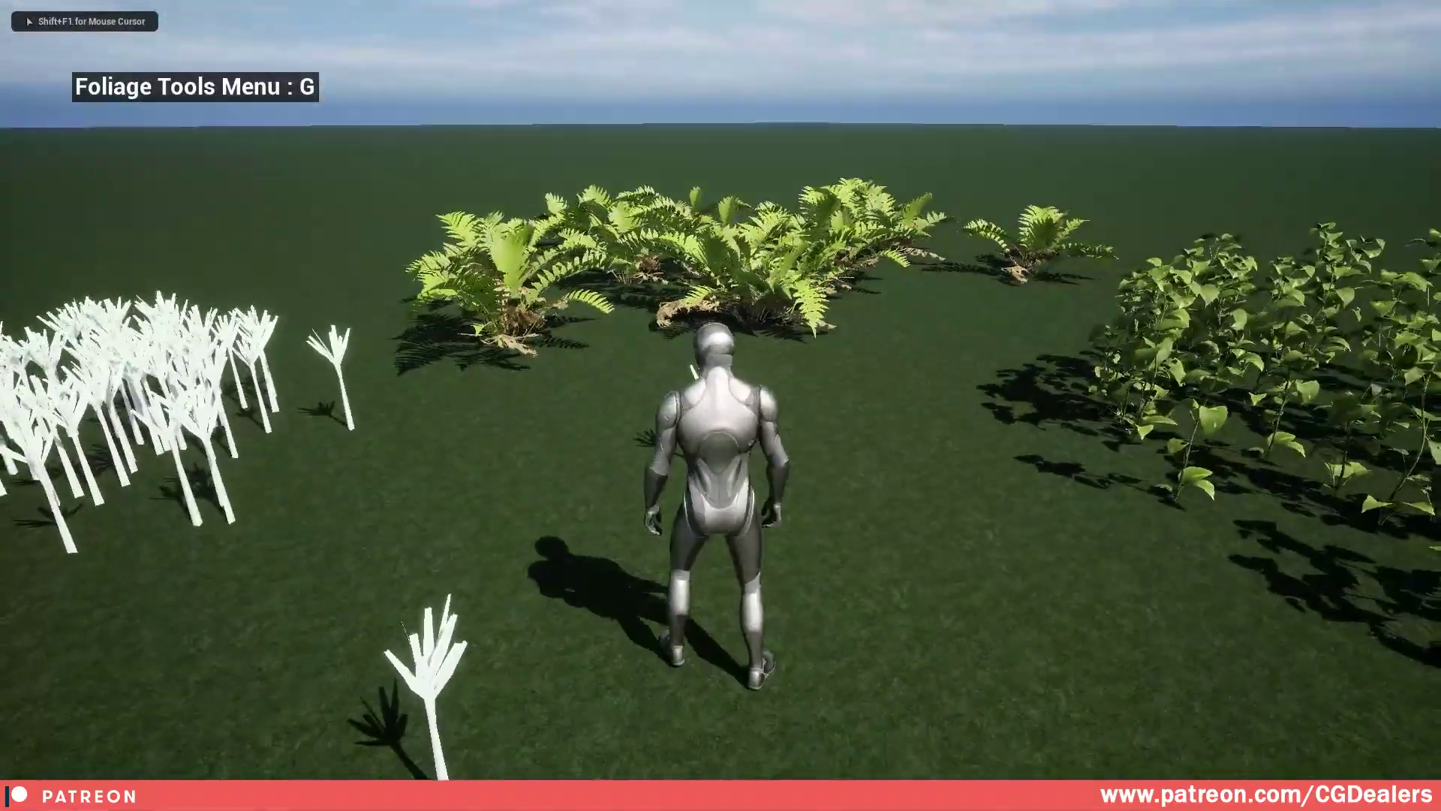
key(w)
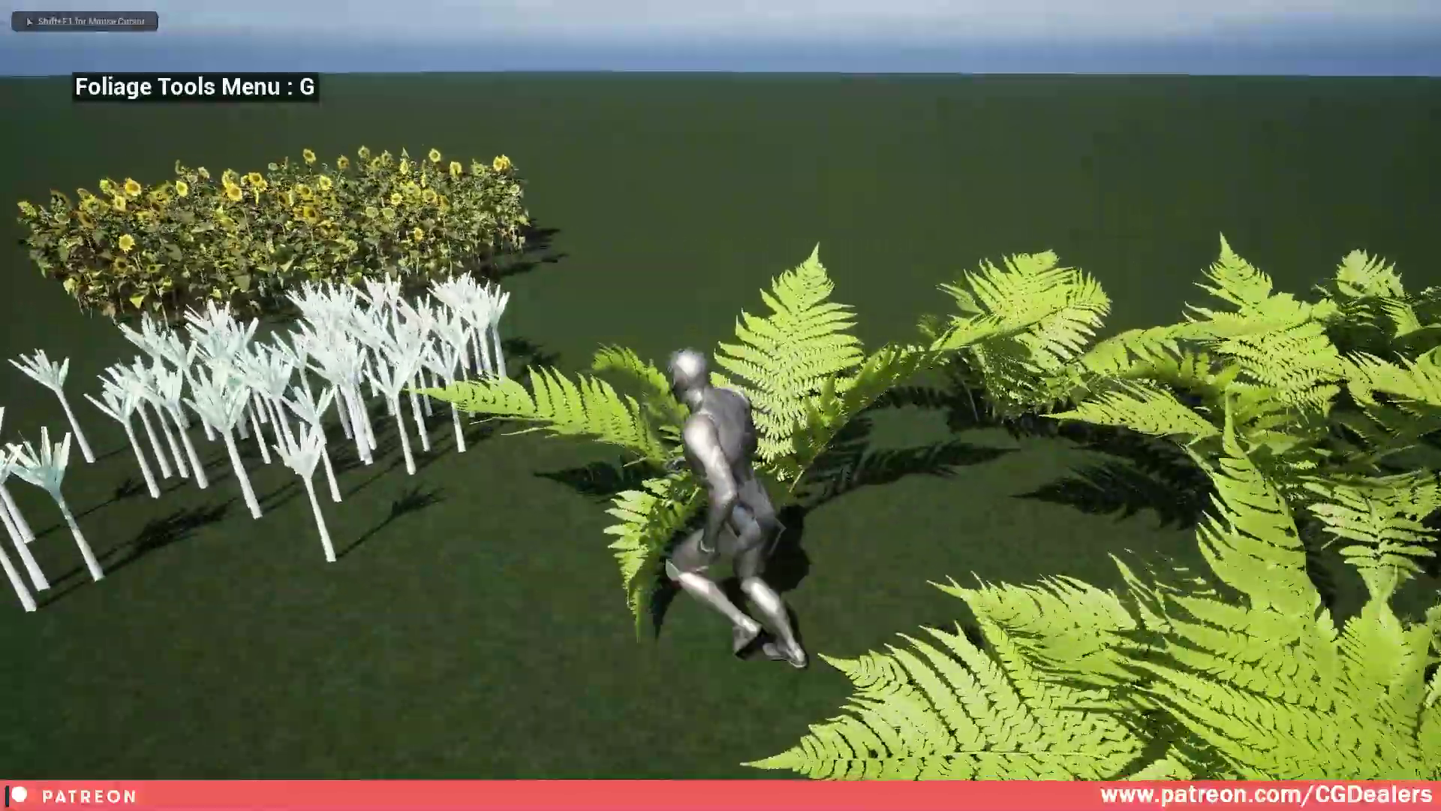
key(d)
key(s)
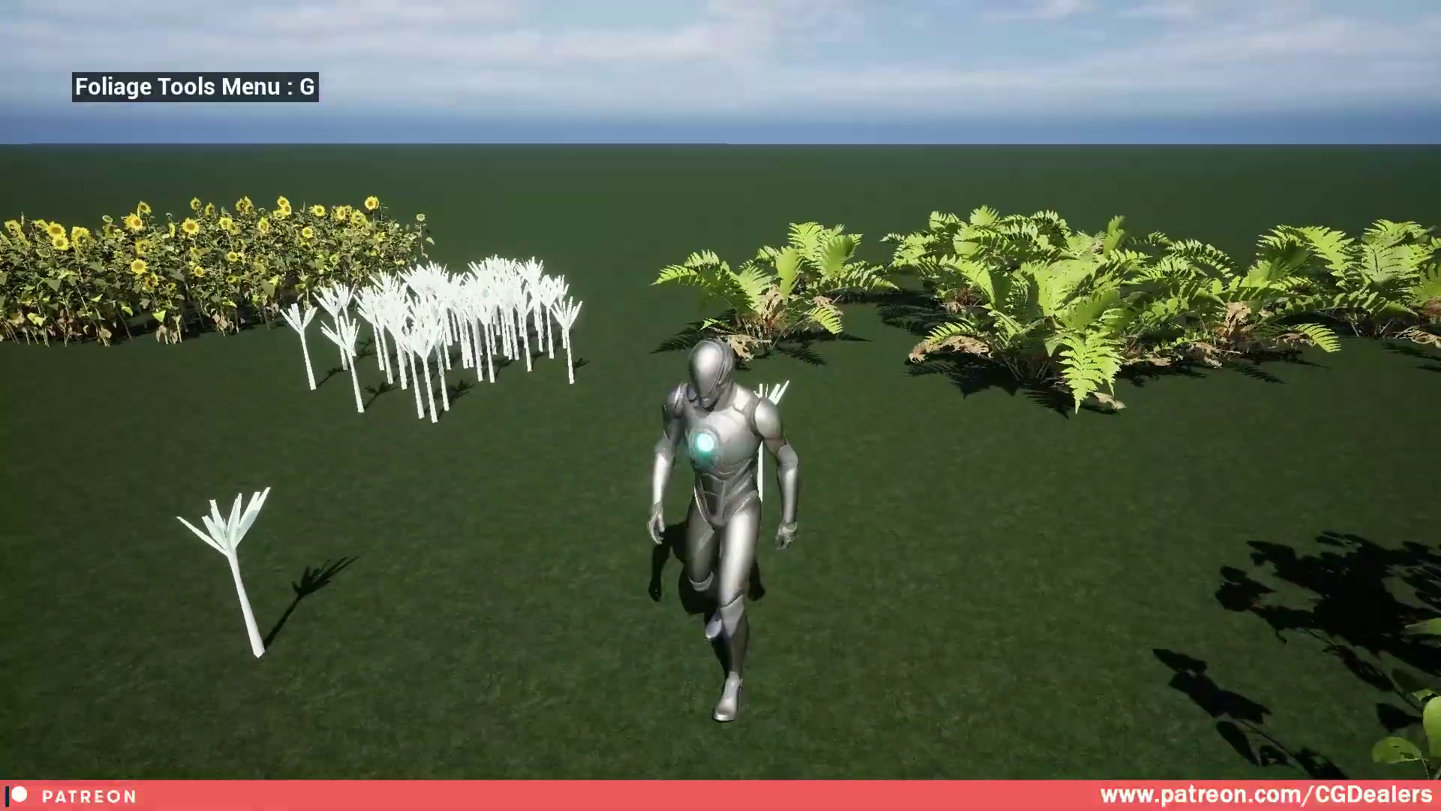
key(F11)
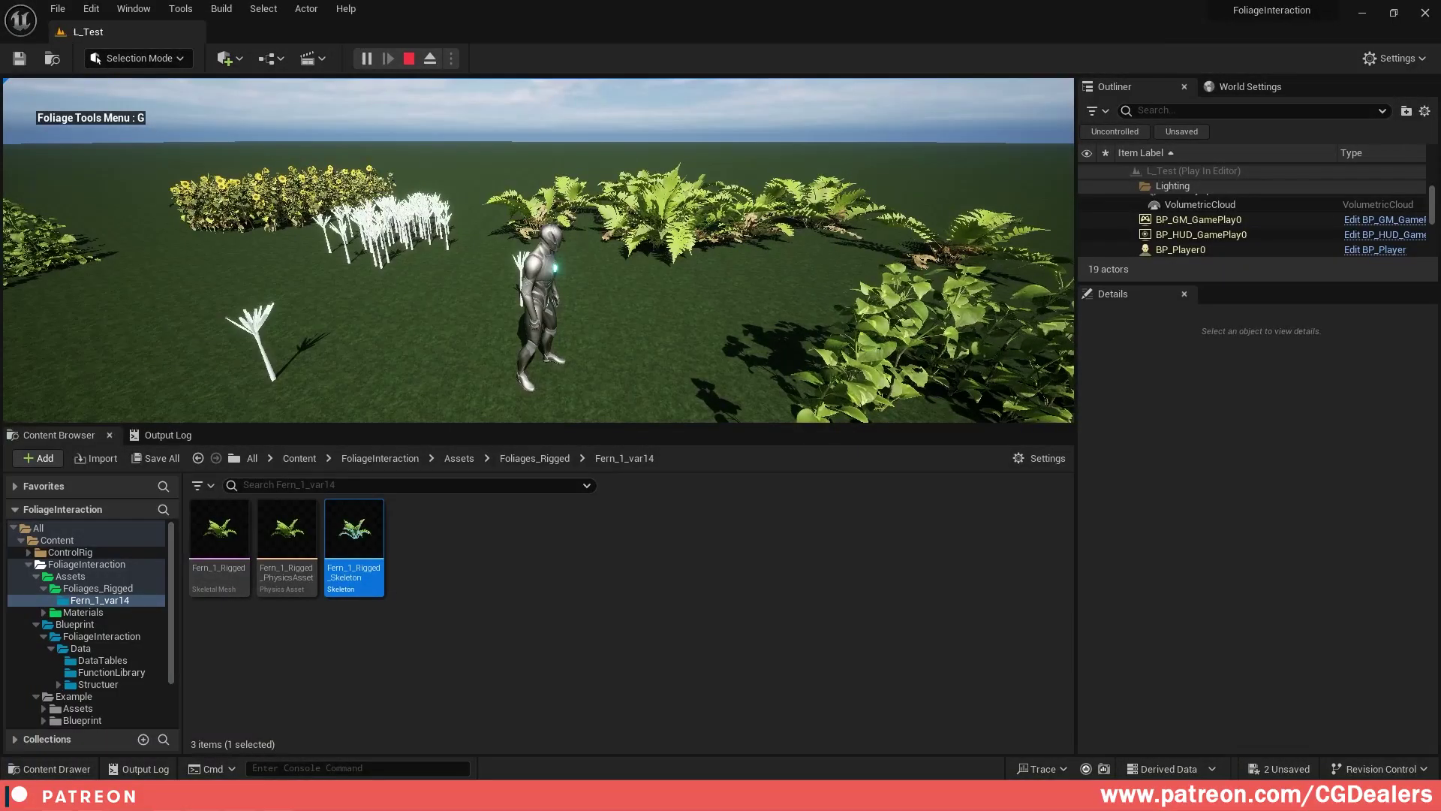